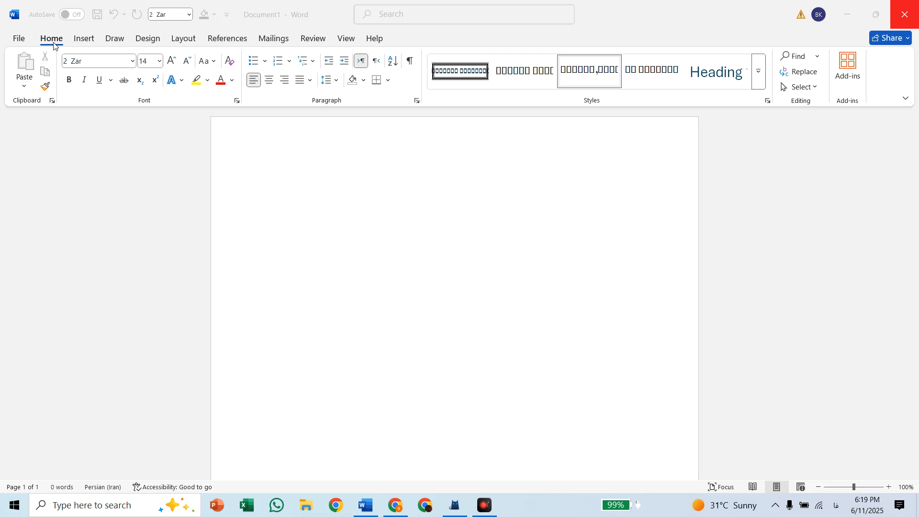
Set the blank document's paragraph direction to right-to-left
{"action": "left_click", "coordinate": [278, 162]}
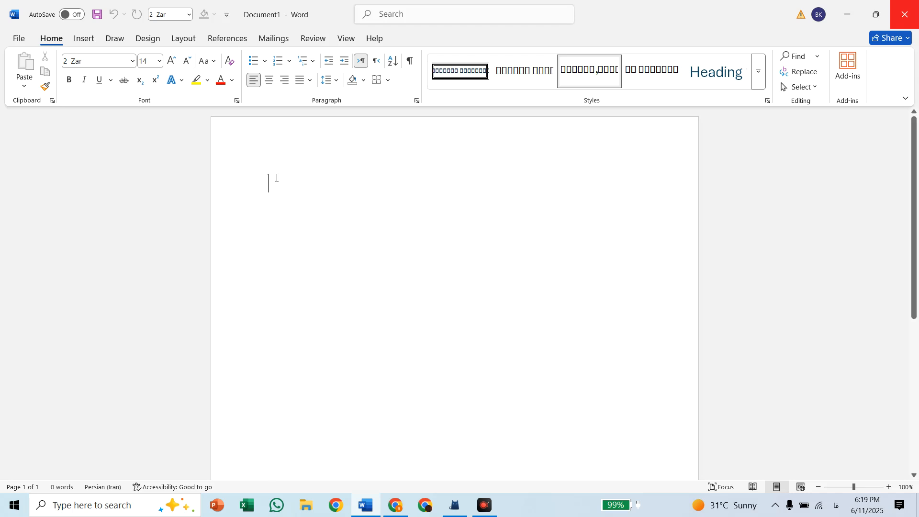
{"action": "left_click", "coordinate": [379, 64]}
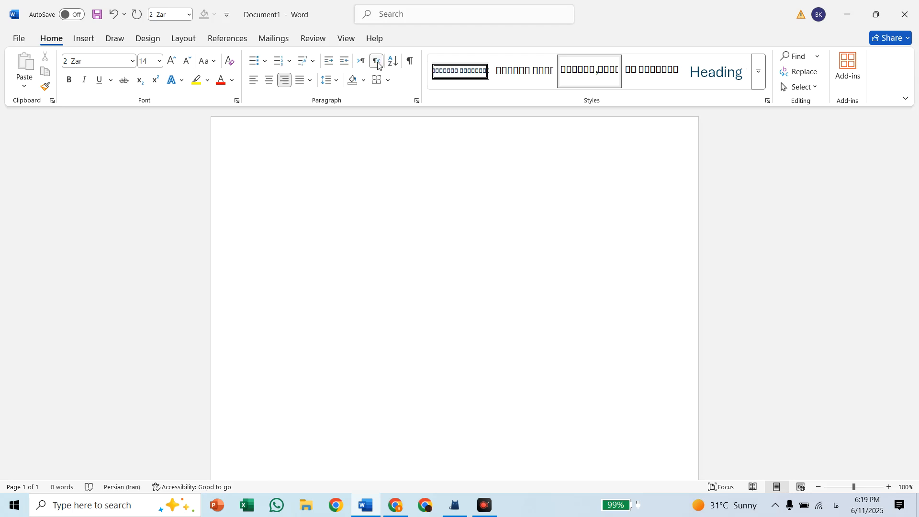
Try sample Persian letters in right-to-left and left-to-right direction, clear them, and restore right-to-left direction
{"action": "type", "text": "ر"}
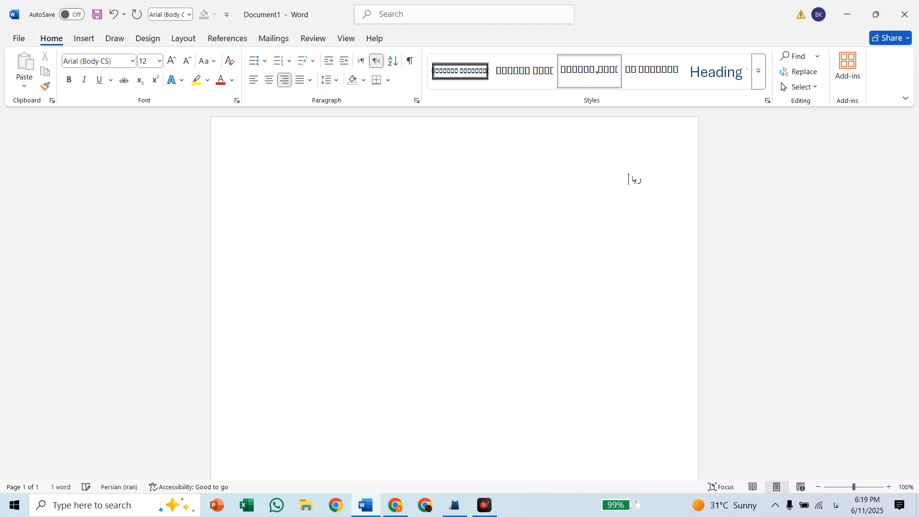
{"action": "key", "text": "ctrl+shift"}
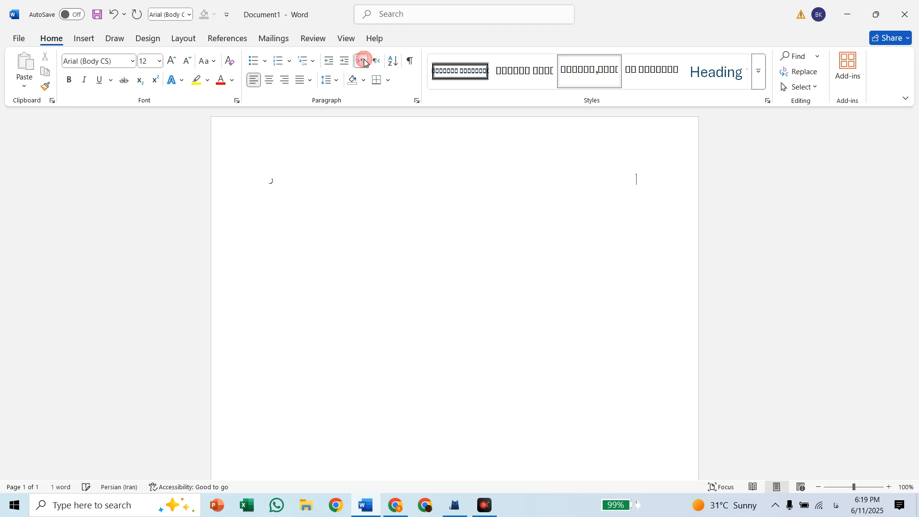
{"action": "type", "text": "ستبسبت"}
{"action": "key", "text": "BackSpace"}
{"action": "key", "text": "BackSpace"}
{"action": "key", "text": "BackSpace"}
{"action": "key", "text": "BackSpace"}
{"action": "key", "text": "BackSpace"}
{"action": "key", "text": "BackSpace"}
{"action": "key", "text": "BackSpace"}
{"action": "left_click", "coordinate": [377, 62]}
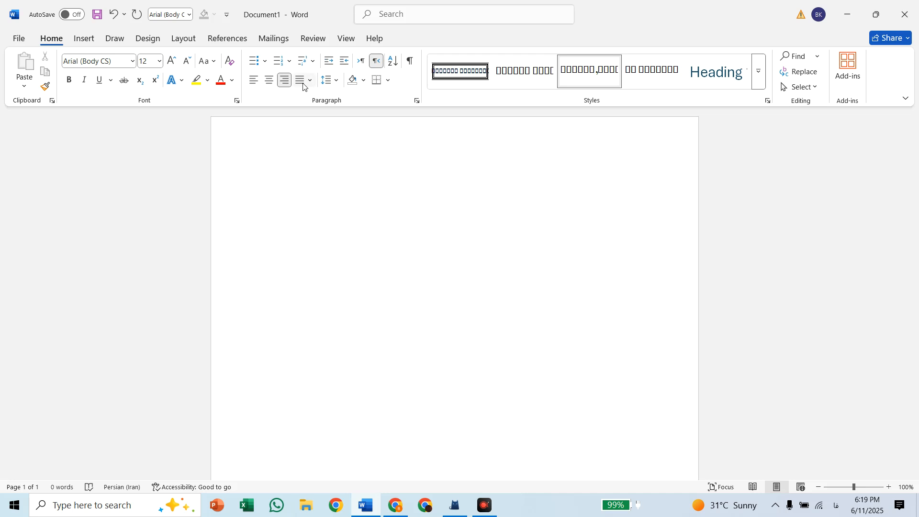
Set the font to 2 Titr and centre the empty paragraph
{"action": "left_click", "coordinate": [133, 62]}
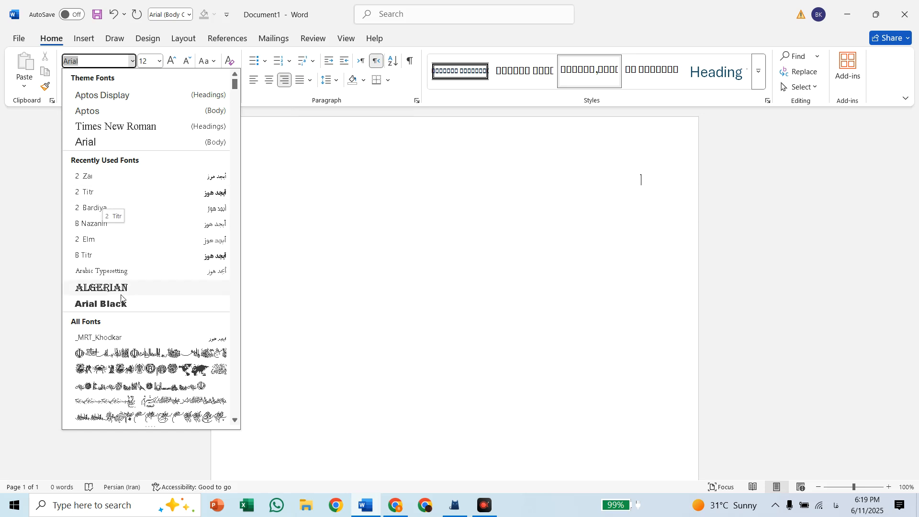
{"action": "scroll", "coordinate": [123, 300], "scroll_direction": "down", "scroll_amount": 9}
{"action": "scroll", "coordinate": [123, 301], "scroll_direction": "up", "scroll_amount": 10}
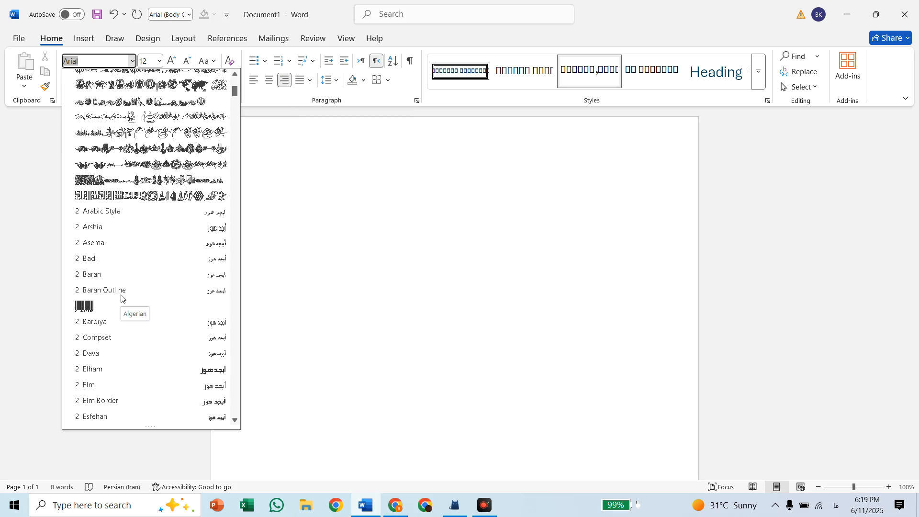
{"action": "scroll", "coordinate": [147, 195], "scroll_direction": "up", "scroll_amount": 1}
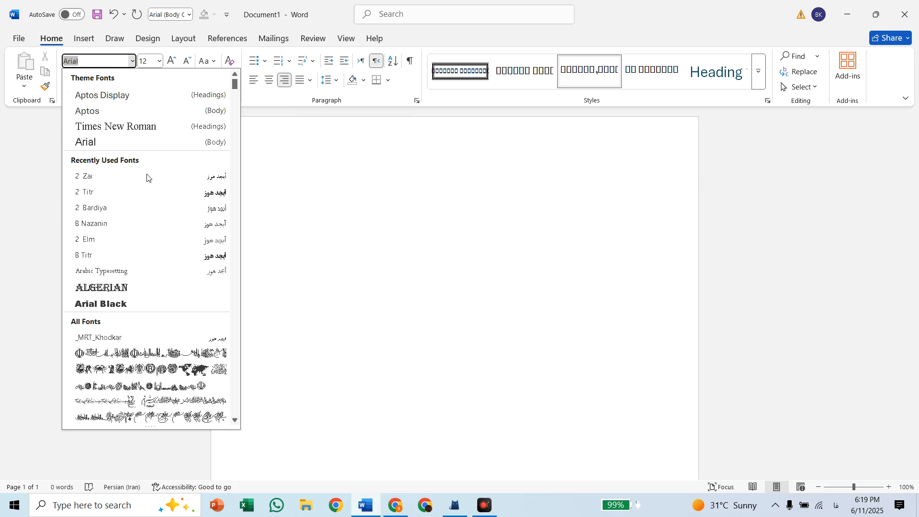
{"action": "left_click", "coordinate": [137, 199]}
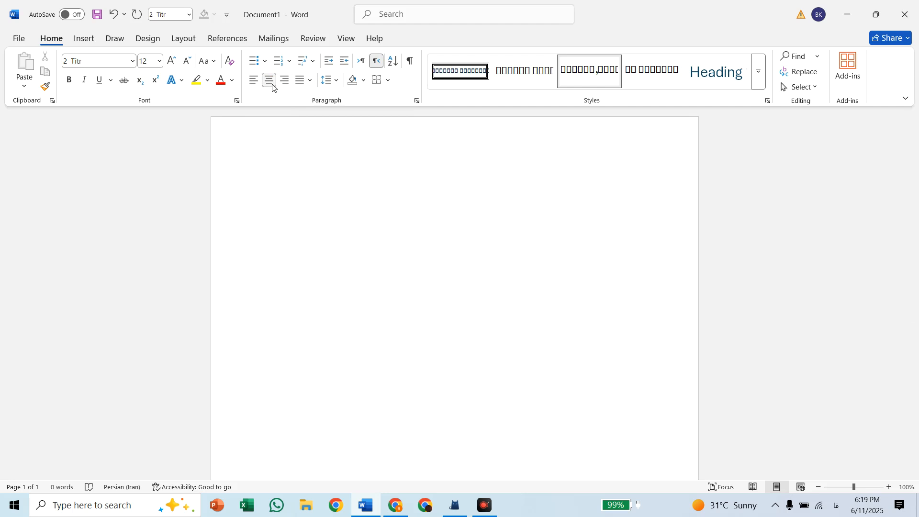
Enter the centred title lines 'بسم الله رحمن رحیم' and 'انجمن سوشیانت', with an empty line between them
{"action": "type", "text": "بسم الله"}
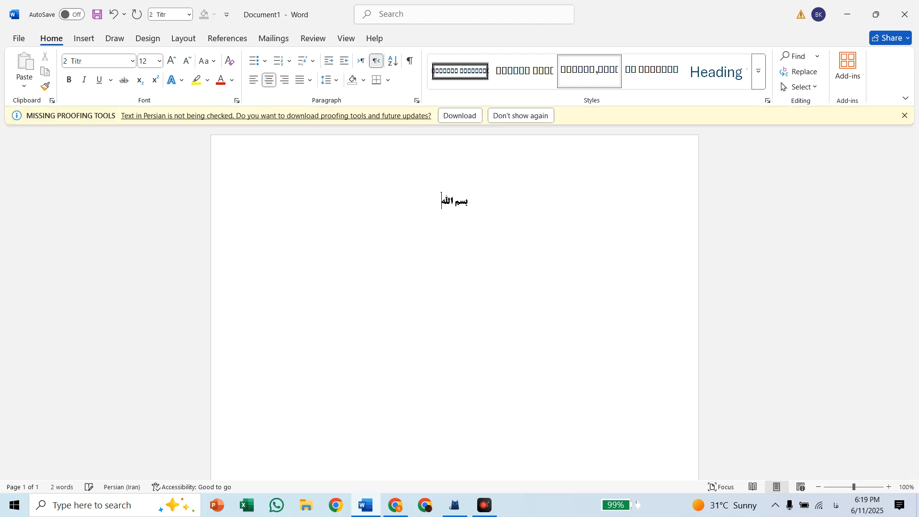
{"action": "type", "text": " رحمن رحیم"}
{"action": "key", "text": "Return"}
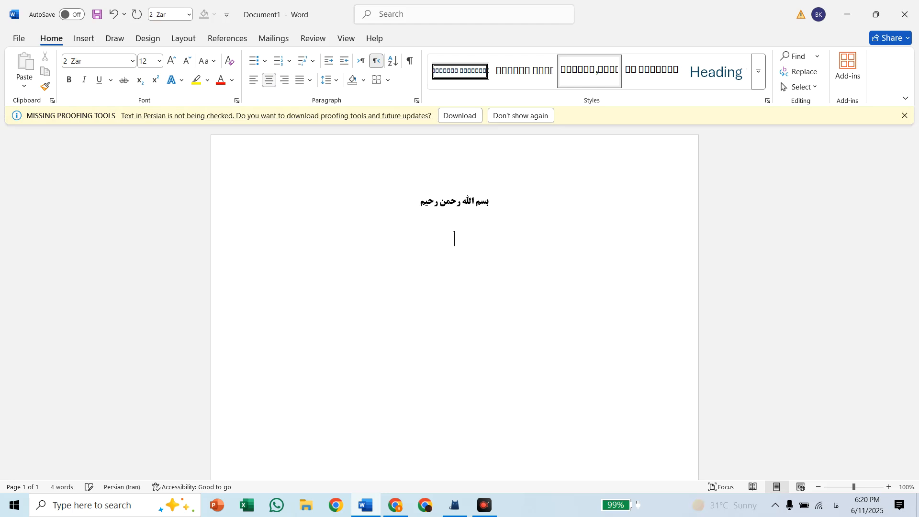
{"action": "type", "text": "انجمن س"}
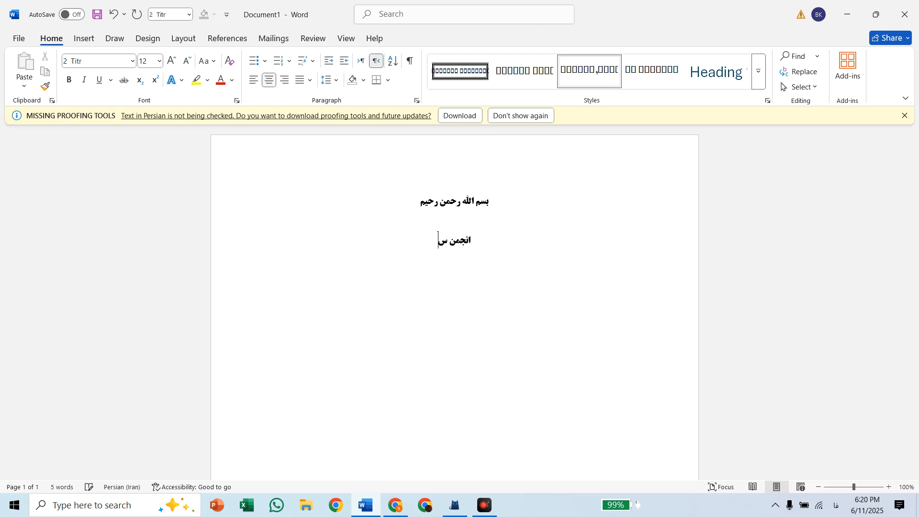
{"action": "type", "text": "وشیانت"}
Set the font size of all the text to 22
{"action": "key", "text": "ctrl+a"}
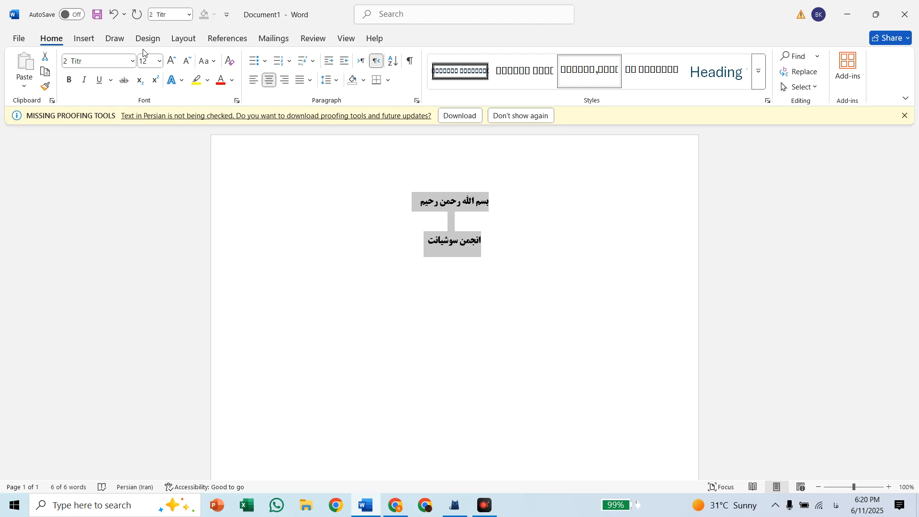
{"action": "left_click", "coordinate": [159, 61]}
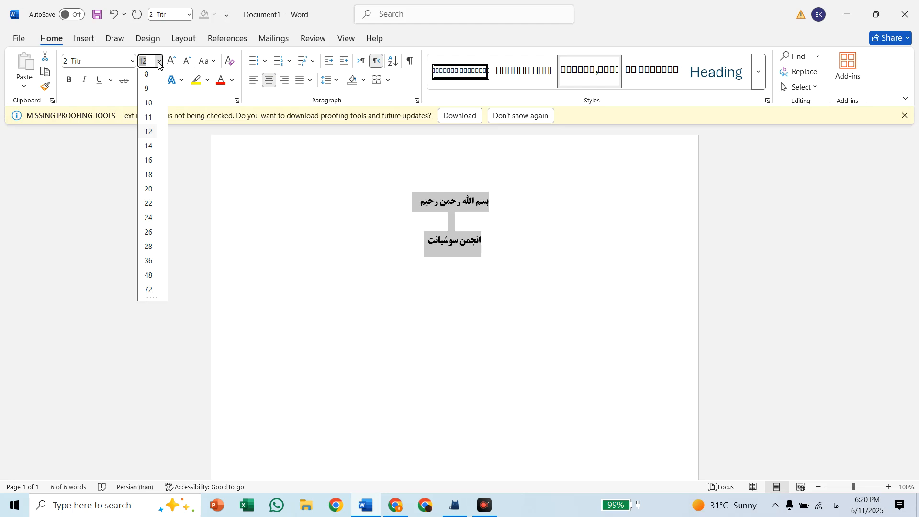
{"action": "left_click", "coordinate": [148, 205]}
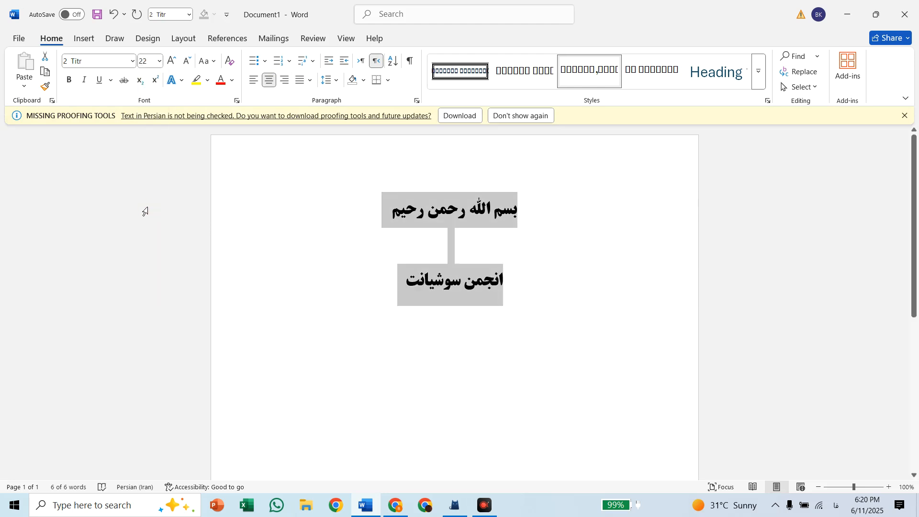
Try right and left alignment on the title lines and restore centre alignment
{"action": "left_click", "coordinate": [507, 280]}
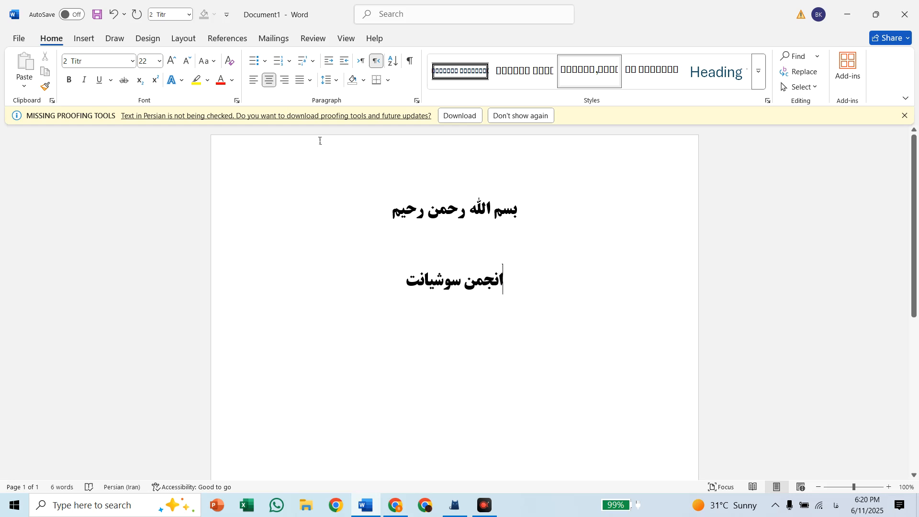
{"action": "left_click", "coordinate": [285, 80]}
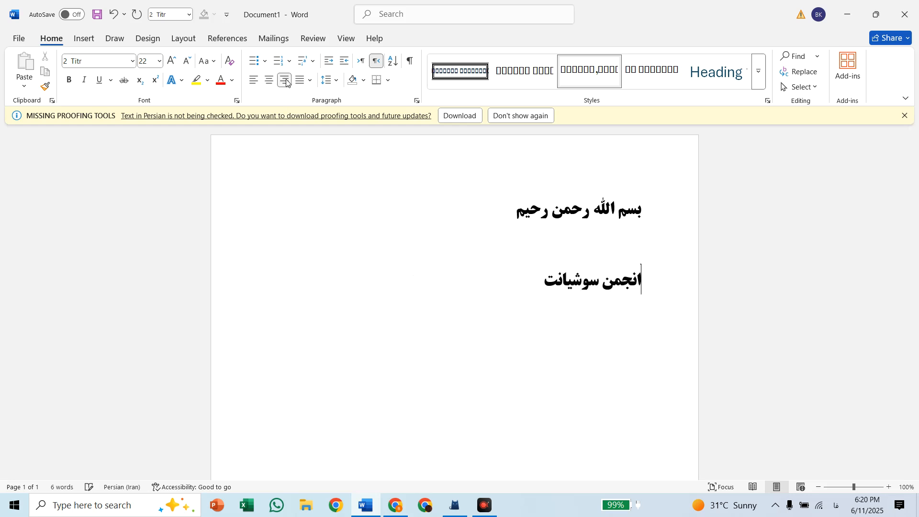
{"action": "left_click", "coordinate": [257, 84]}
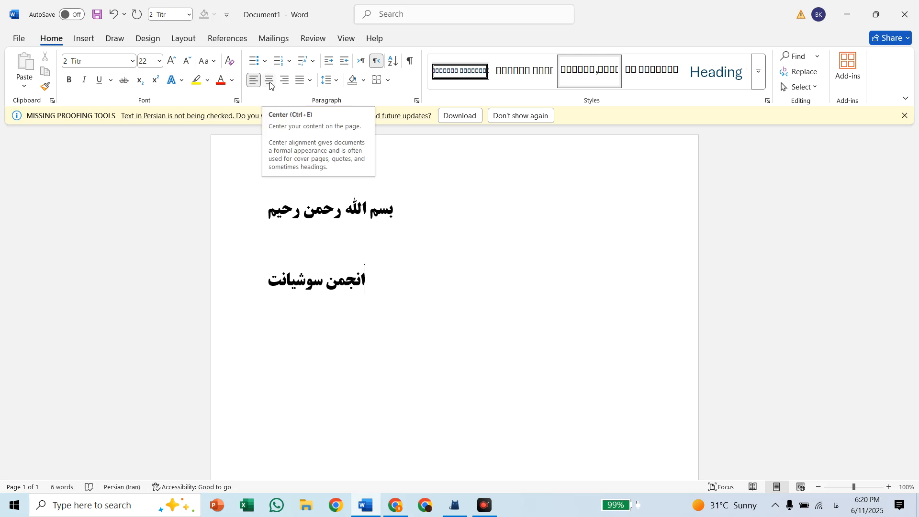
{"action": "left_click", "coordinate": [271, 84]}
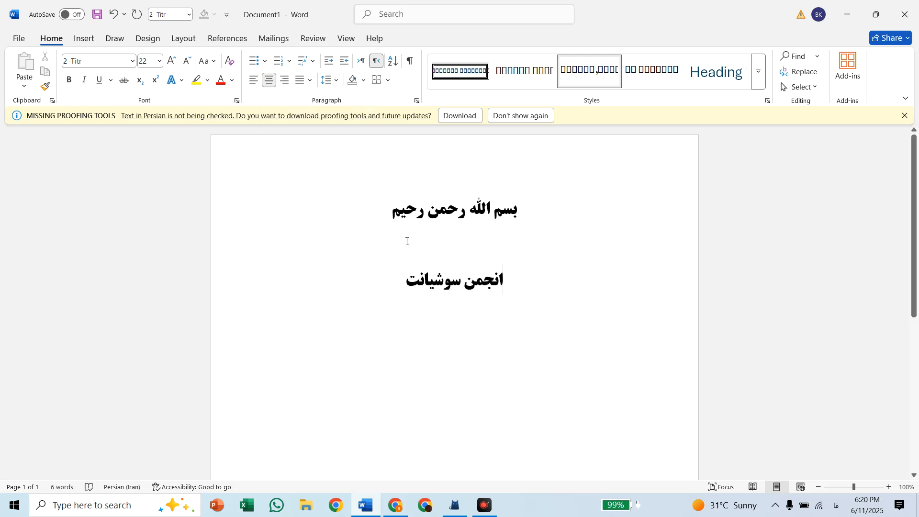
Add the line 'نماد های انجمن' directly below 'انجمن سوشیانت'
{"action": "key", "text": "End"}
{"action": "key", "text": "Return"}
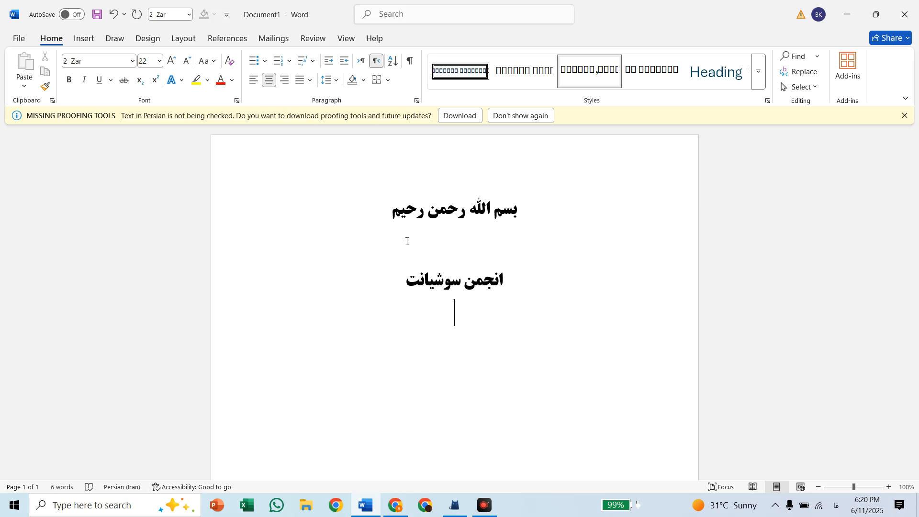
{"action": "type", "text": "نماد های ا"}
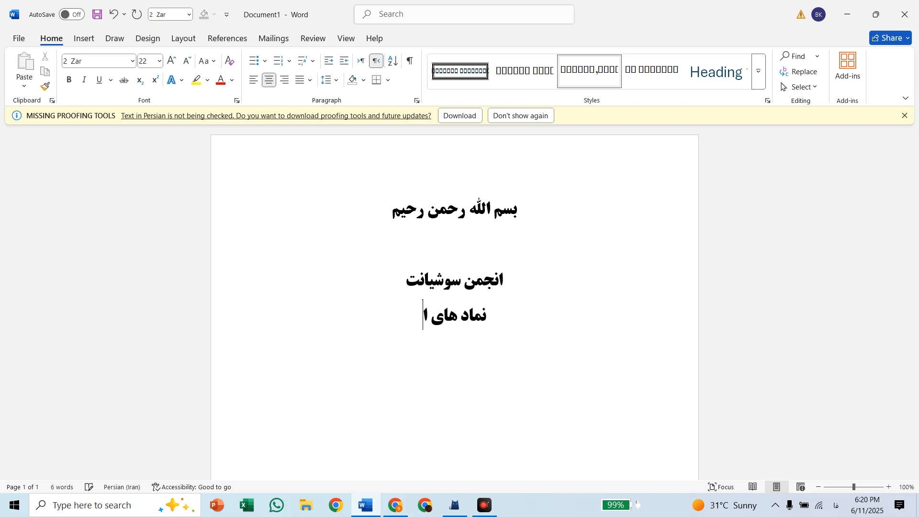
{"action": "type", "text": "نجمن"}
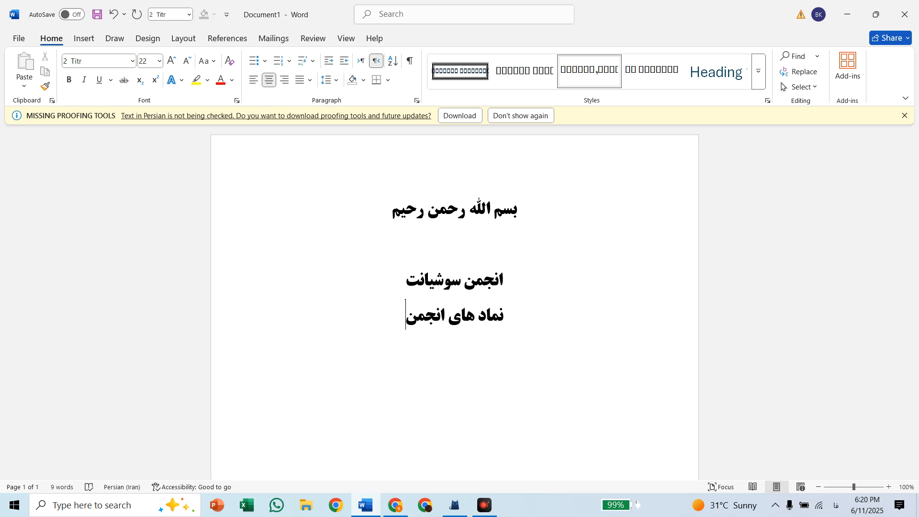
Leave blank space below the titles, start a right-aligned paragraph, and set its font to 2 Zar
{"action": "key", "text": "Return"}
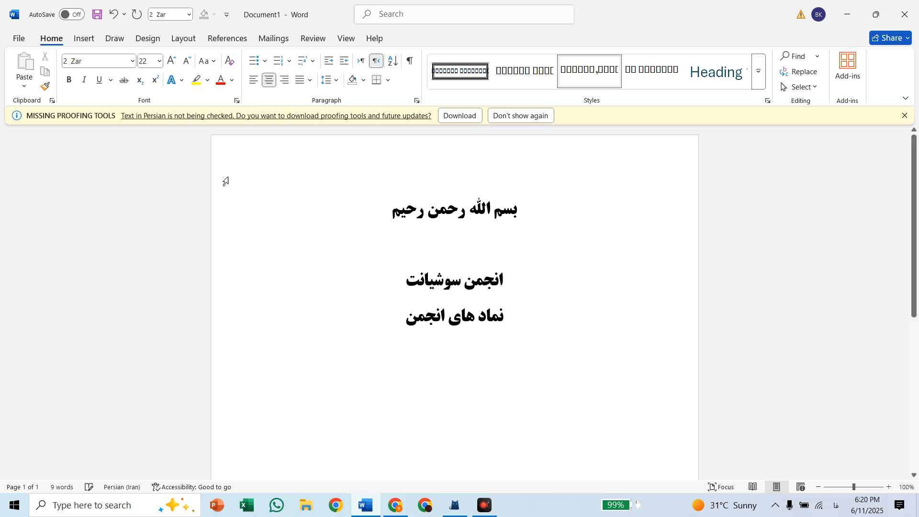
{"action": "left_click", "coordinate": [287, 86]}
{"action": "key", "text": "ctrl+z"}
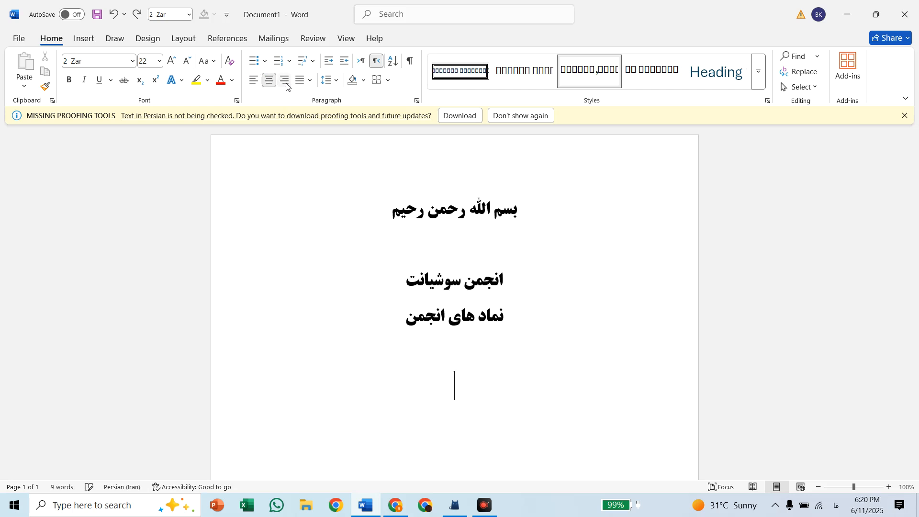
{"action": "key", "text": "Return"}
{"action": "left_click", "coordinate": [287, 86]}
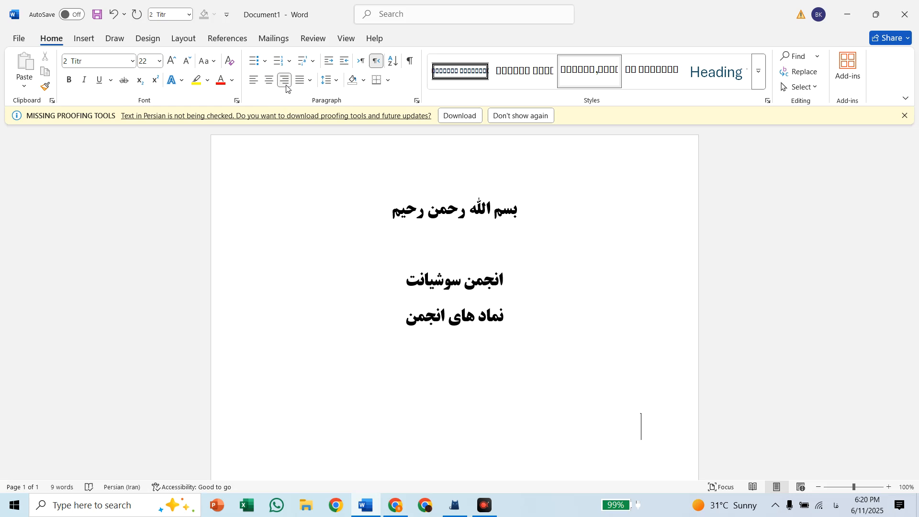
{"action": "scroll", "coordinate": [431, 281], "scroll_direction": "down", "scroll_amount": 2}
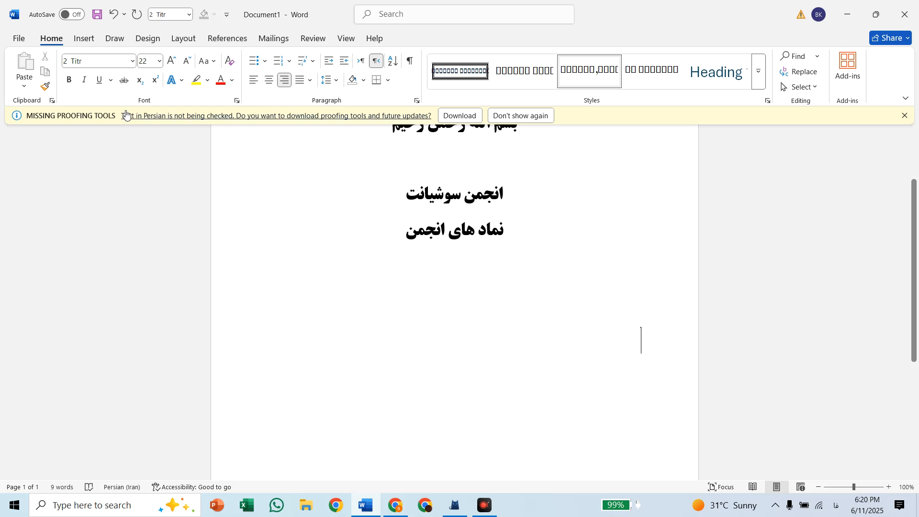
{"action": "left_click", "coordinate": [133, 60]}
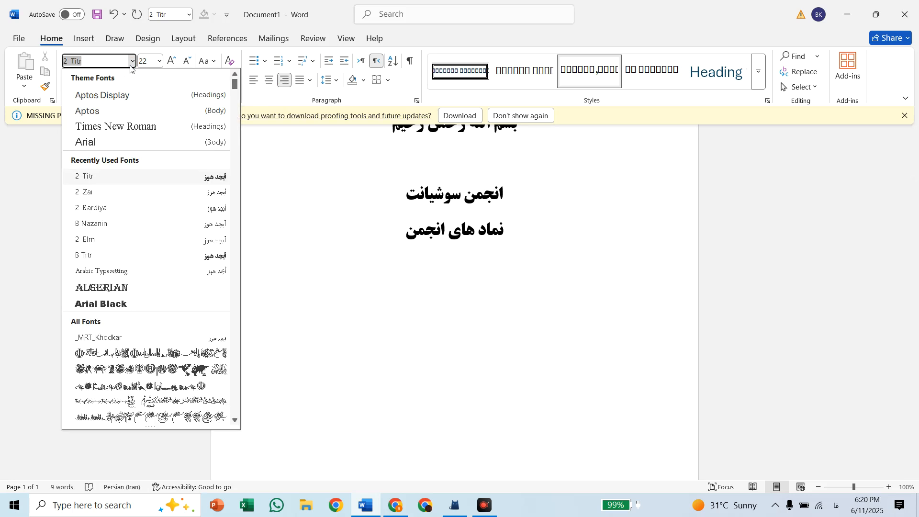
{"action": "left_click", "coordinate": [113, 190]}
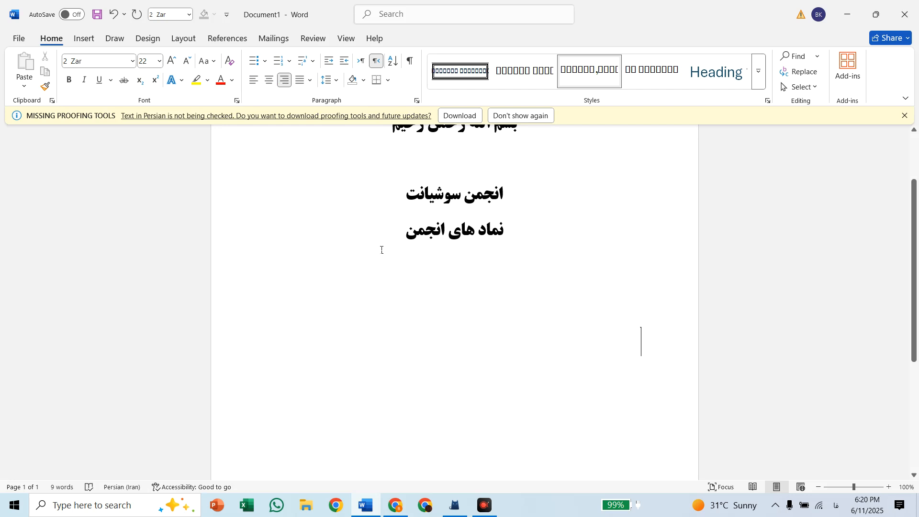
Enter 'نماد هما' in the right-aligned paragraph and select that line
{"action": "type", "text": "نما"}
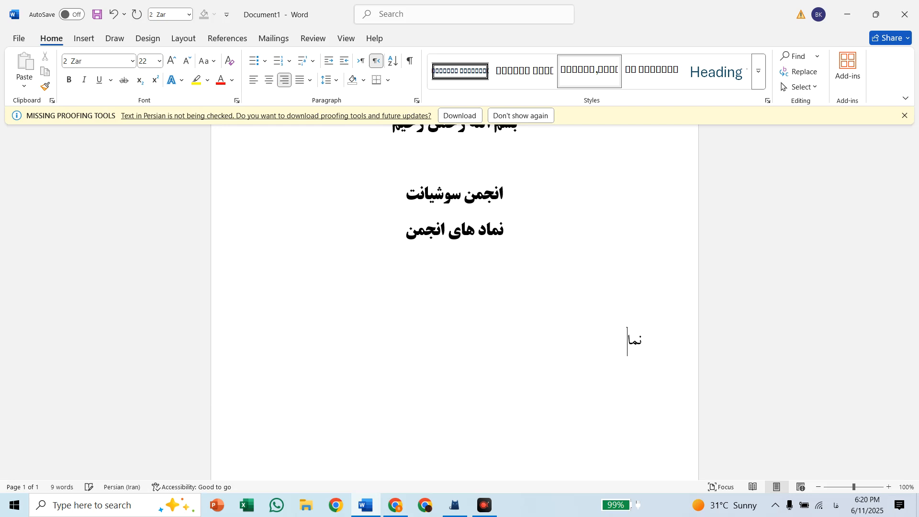
{"action": "type", "text": "د"}
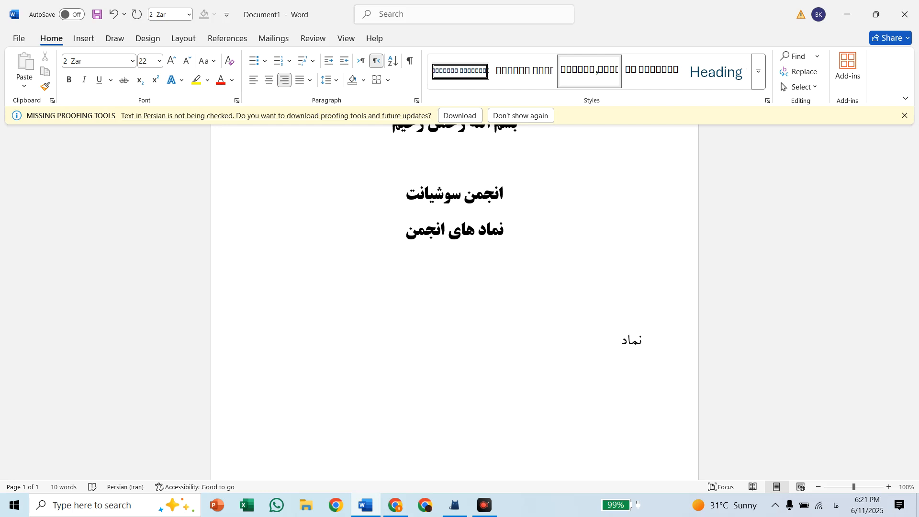
{"action": "type", "text": " هما"}
{"action": "key", "text": "ctrl+a"}
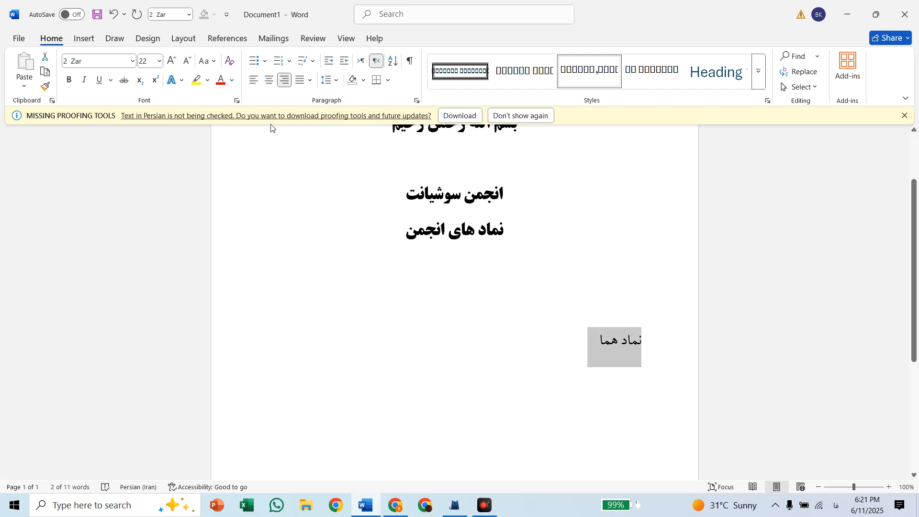
Try bold, italic and underline formatting on the selected line and remove it again
{"action": "left_click", "coordinate": [73, 86]}
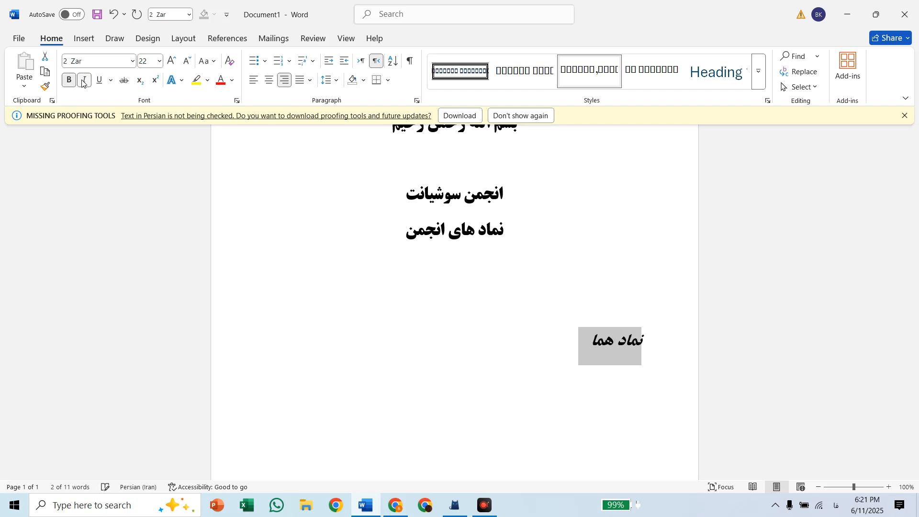
{"action": "left_click", "coordinate": [100, 81]}
{"action": "left_click", "coordinate": [100, 82]}
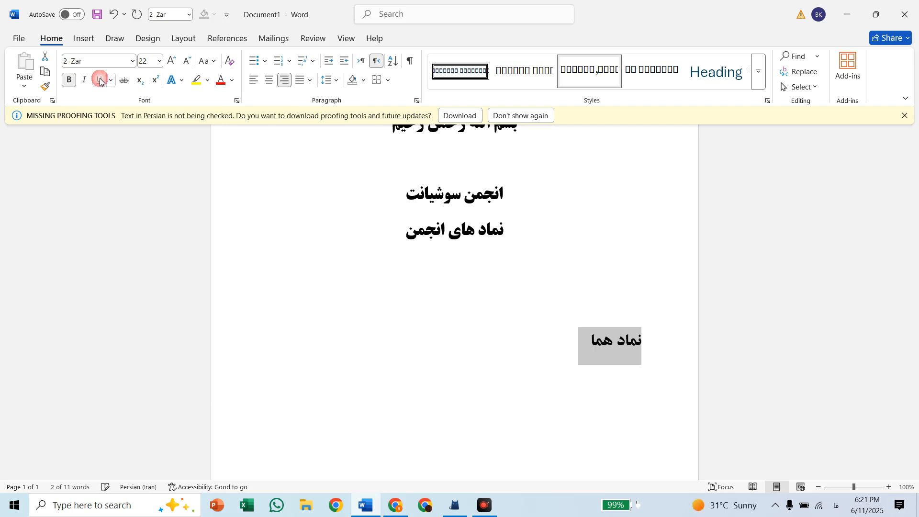
{"action": "left_click", "coordinate": [74, 81]}
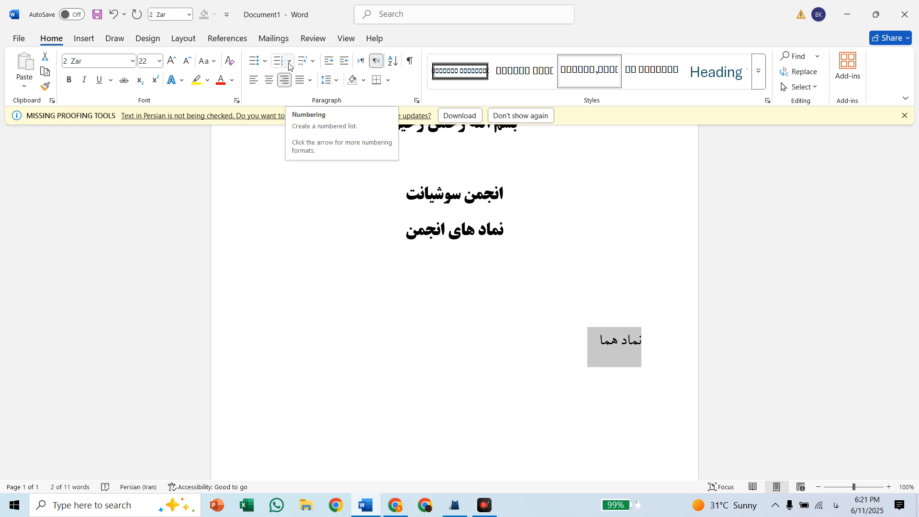
Make the line 'نماد هما' bold and start a new line below it
{"action": "left_click", "coordinate": [69, 80]}
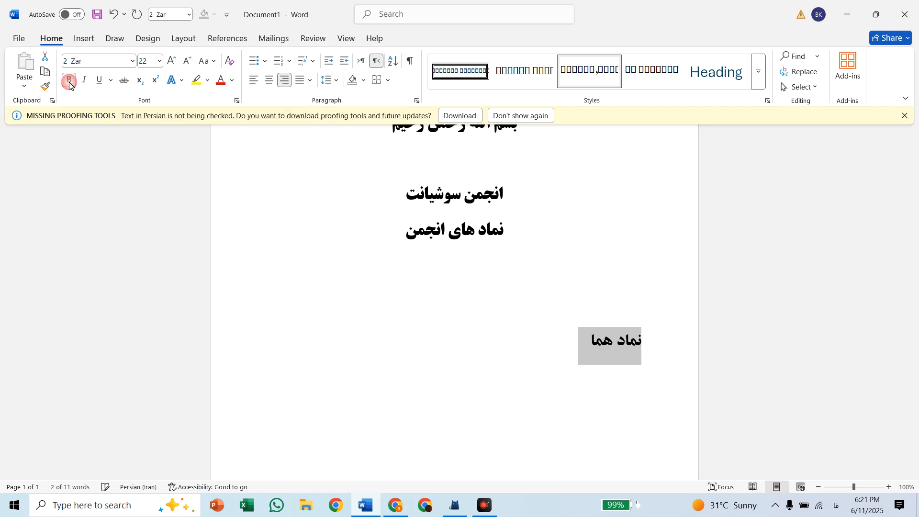
{"action": "left_click", "coordinate": [578, 350]}
{"action": "key", "text": "Return"}
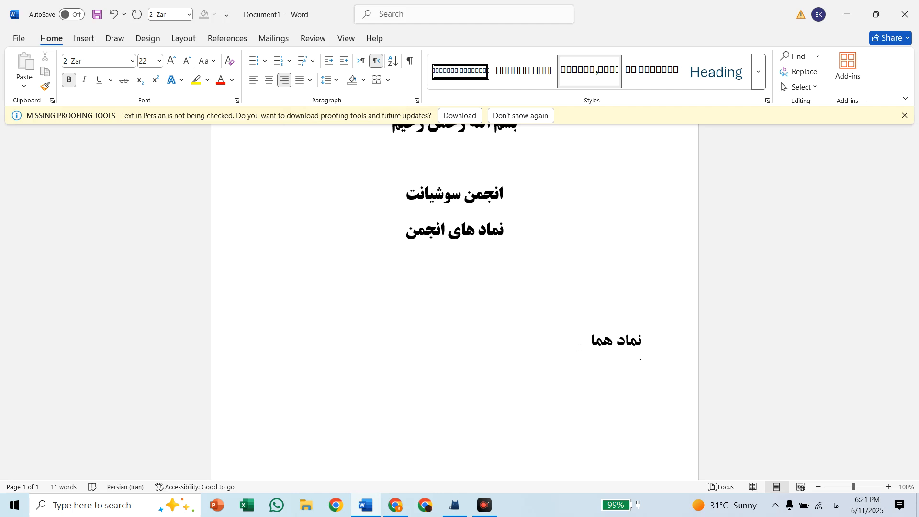
Try numbering the line 'نماد هما' in the 1. 2. 3. format and undo it
{"action": "left_click", "coordinate": [290, 66]}
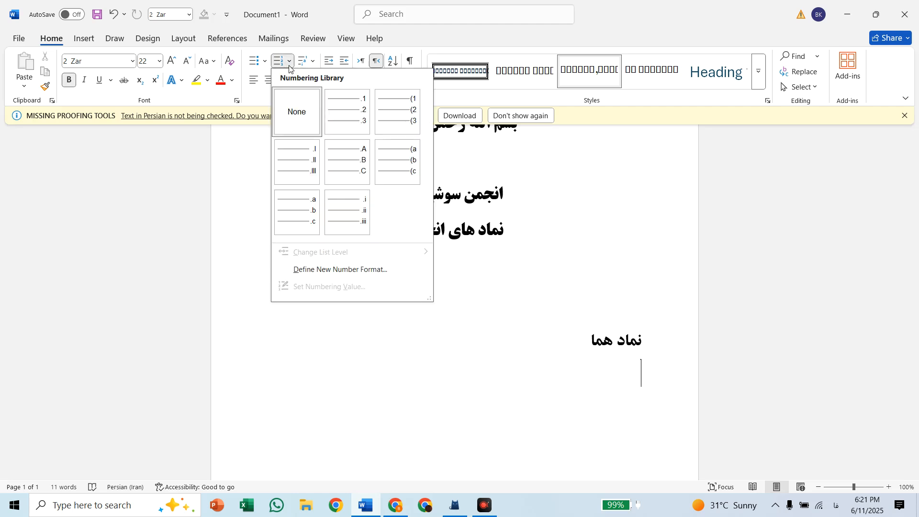
{"action": "left_click", "coordinate": [343, 124]}
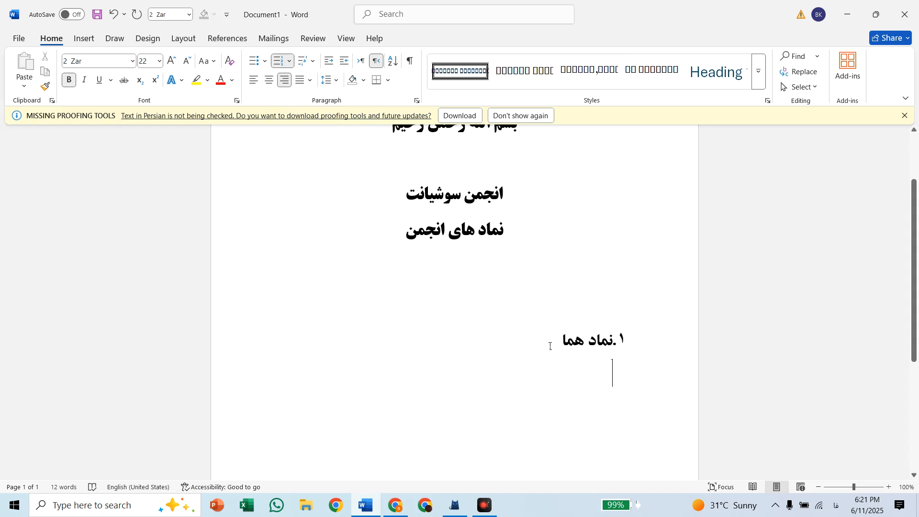
{"action": "key", "text": "ctrl+z"}
Add two more blank lines below 'نماد هما' and dismiss the missing proofing tools notice
{"action": "key", "text": "Return"}
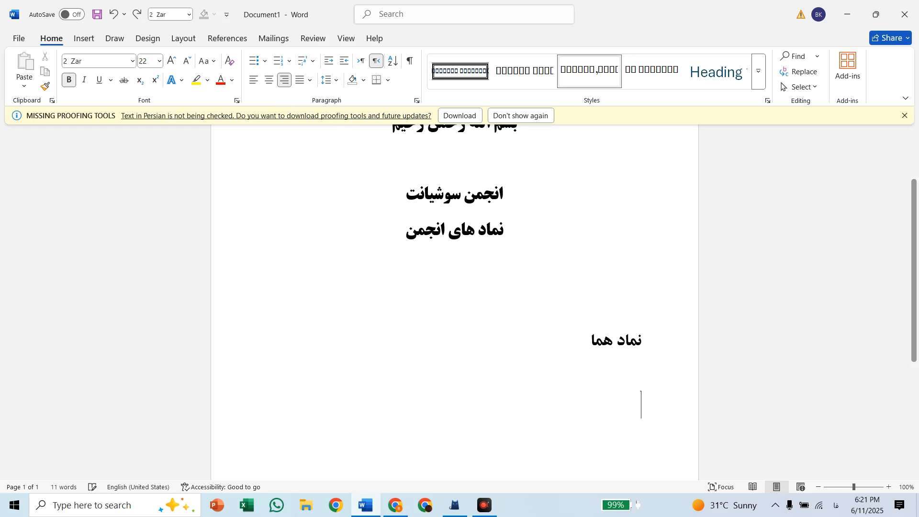
{"action": "left_click", "coordinate": [289, 61]}
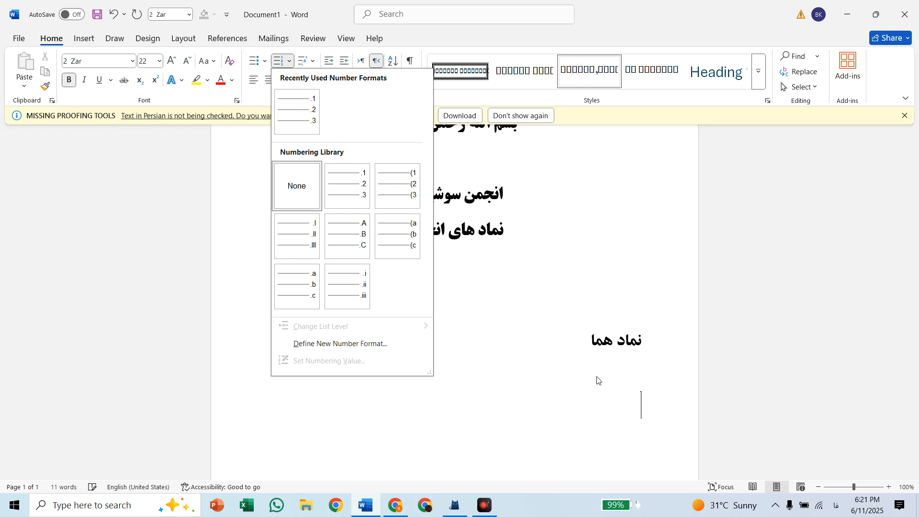
{"action": "left_click", "coordinate": [618, 387]}
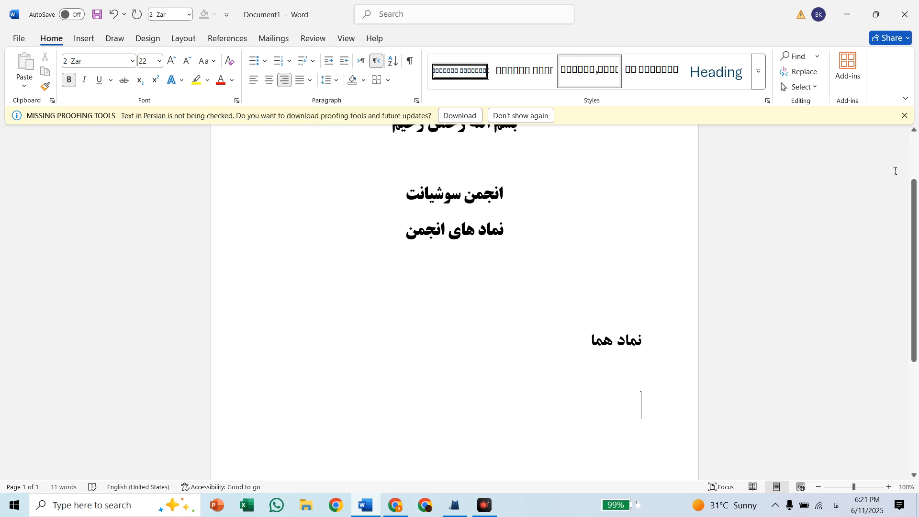
{"action": "left_click", "coordinate": [906, 116]}
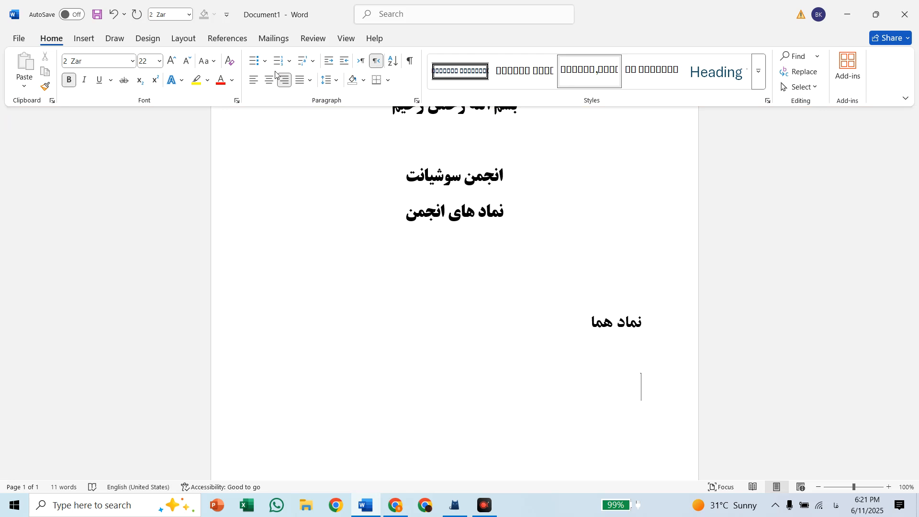
{"action": "key", "text": "Return"}
Try the 1. 2. 3. numbering format on the new line and start a numbered item below it
{"action": "left_click", "coordinate": [291, 61]}
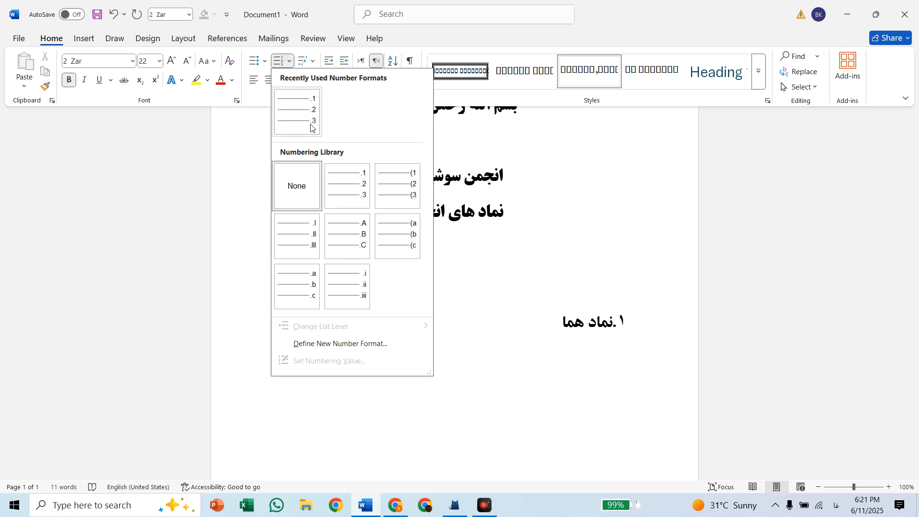
{"action": "left_click", "coordinate": [351, 197]}
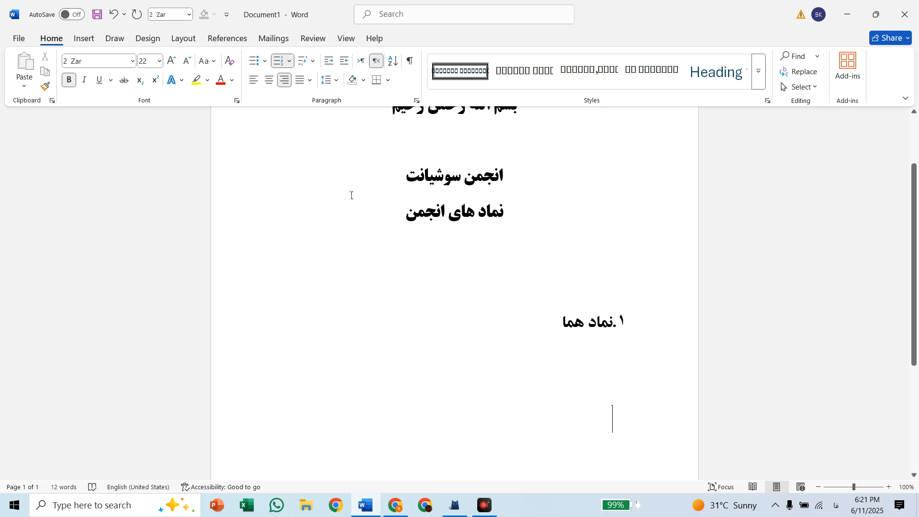
{"action": "type", "text": "ت"}
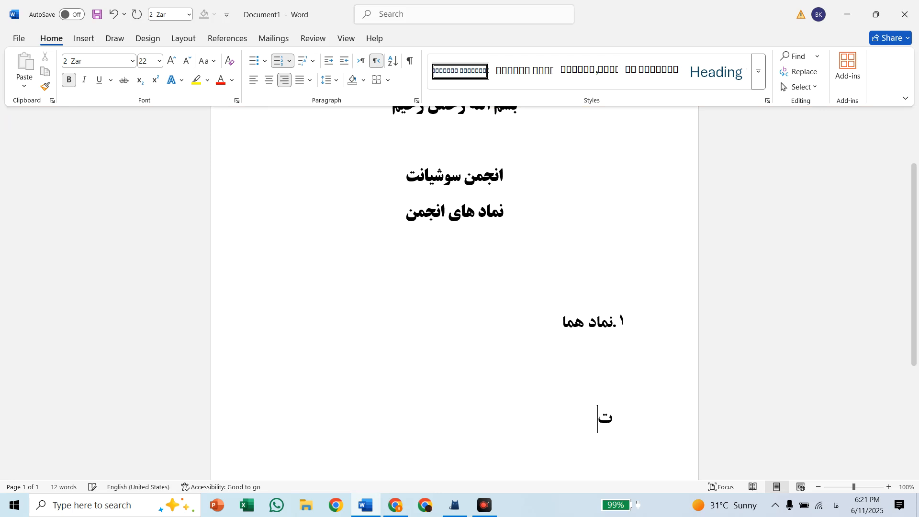
{"action": "key", "text": "BackSpace"}
{"action": "key", "text": "Return"}
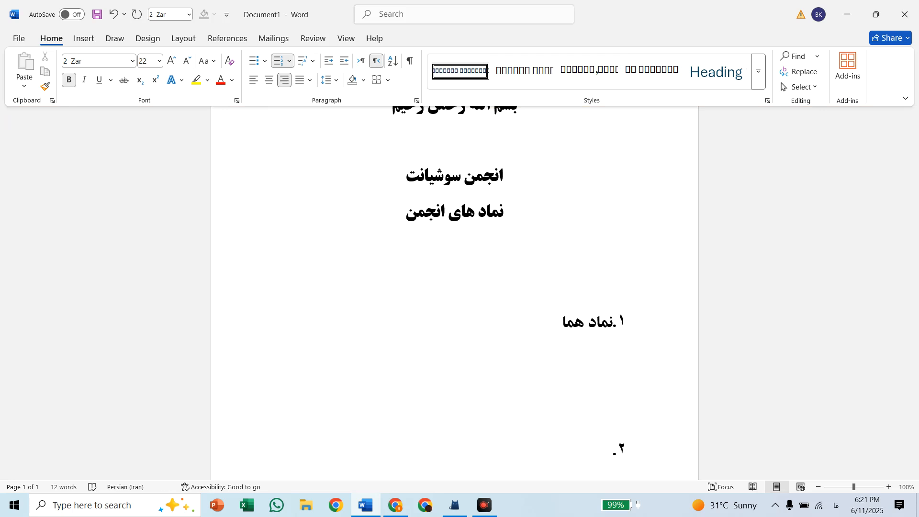
Enter 'ایران' and 'کوه دماوند' as numbered list items below 'نماد هما'
{"action": "type", "text": "ایران"}
{"action": "key", "text": "Return"}
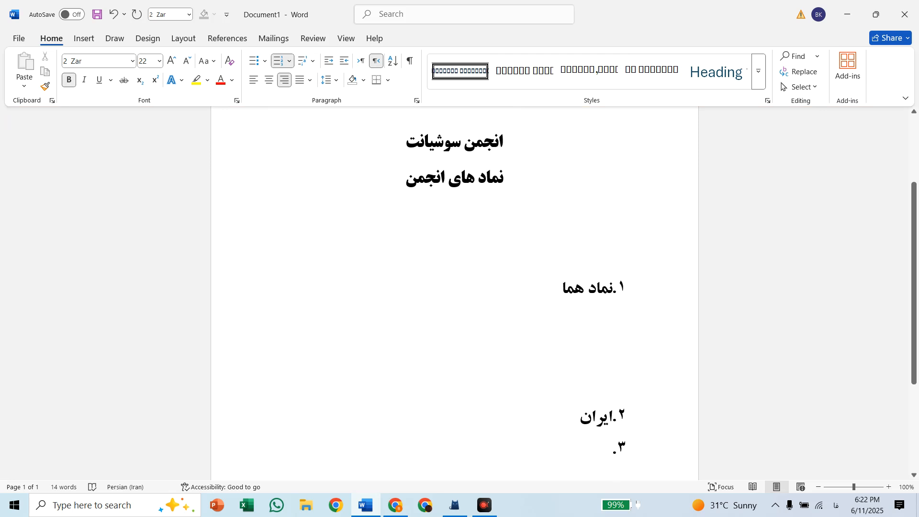
{"action": "type", "text": "کوه"}
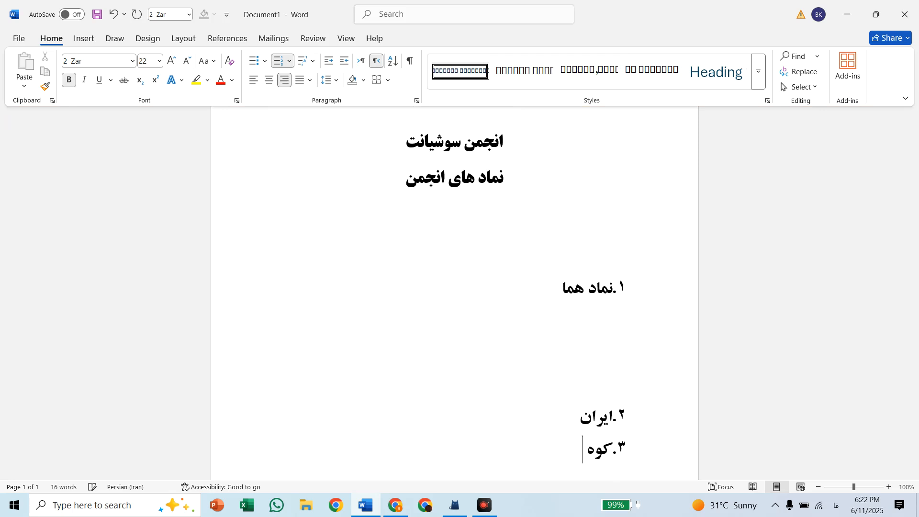
{"action": "type", "text": " دماوند"}
{"action": "key", "text": "Return"}
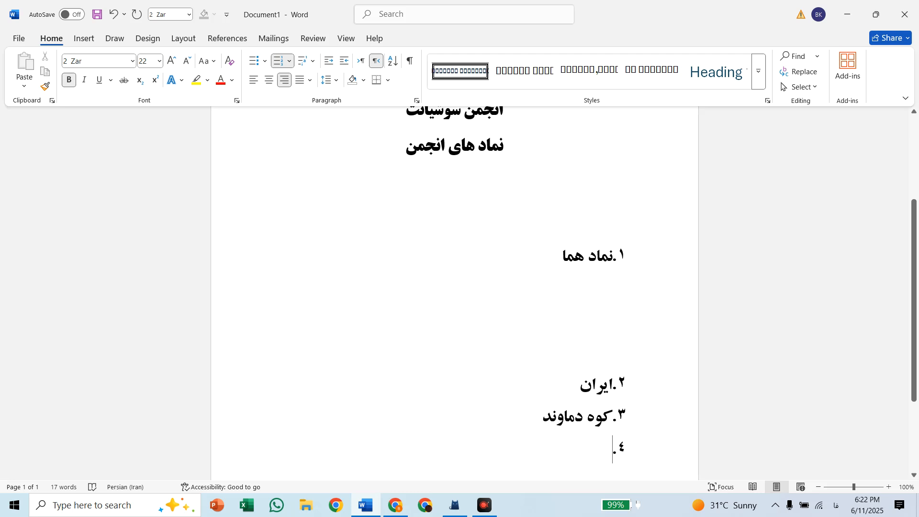
Undo the numbered list together with its added items
{"action": "key", "text": "BackSpace"}
{"action": "key", "text": "ctrl+z"}
{"action": "key", "text": "ctrl+z"}
{"action": "key", "text": "ctrl+z"}
{"action": "key", "text": "ctrl+z"}
{"action": "key", "text": "ctrl+z"}
{"action": "key", "text": "ctrl+z"}
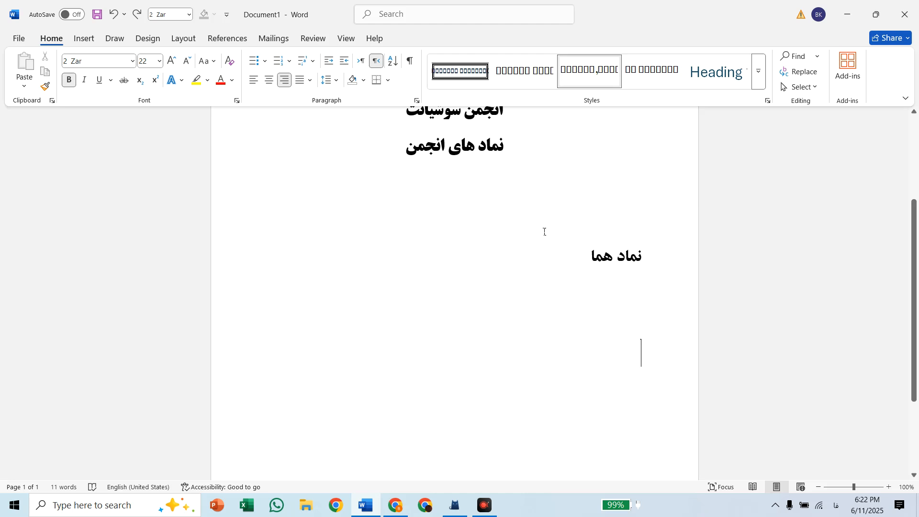
Try increasing and decreasing the indent of the line 'نماد هما', and try the larger font size 28
{"action": "left_click", "coordinate": [578, 258]}
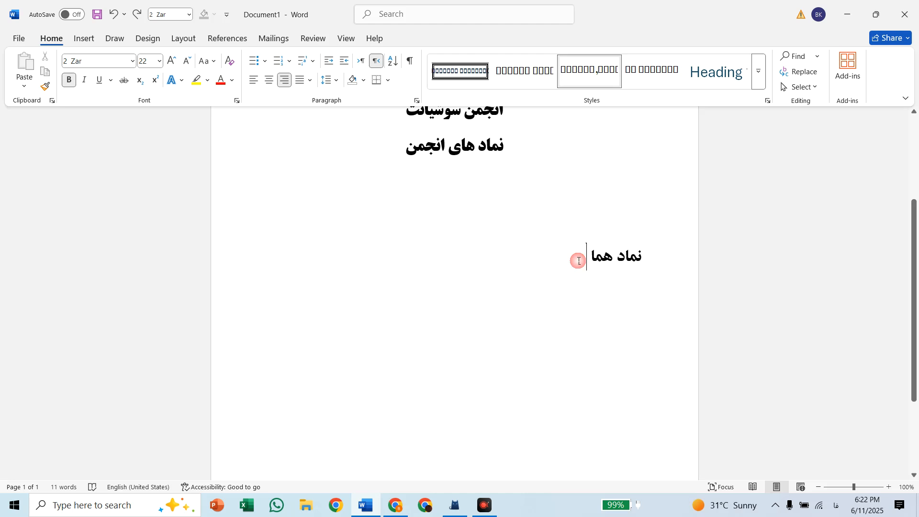
{"action": "left_click", "coordinate": [332, 63]}
{"action": "left_click", "coordinate": [334, 65]}
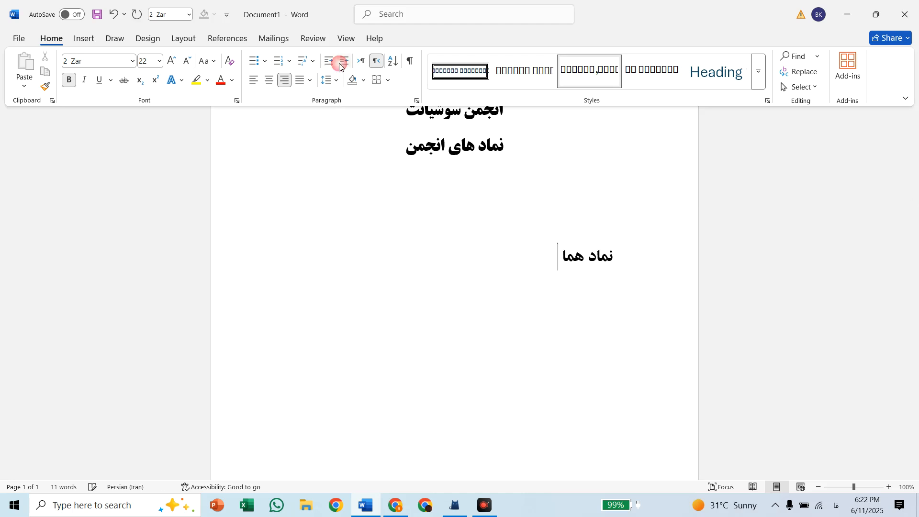
{"action": "left_click", "coordinate": [331, 65]}
{"action": "left_click", "coordinate": [330, 65]}
{"action": "left_click", "coordinate": [331, 63]}
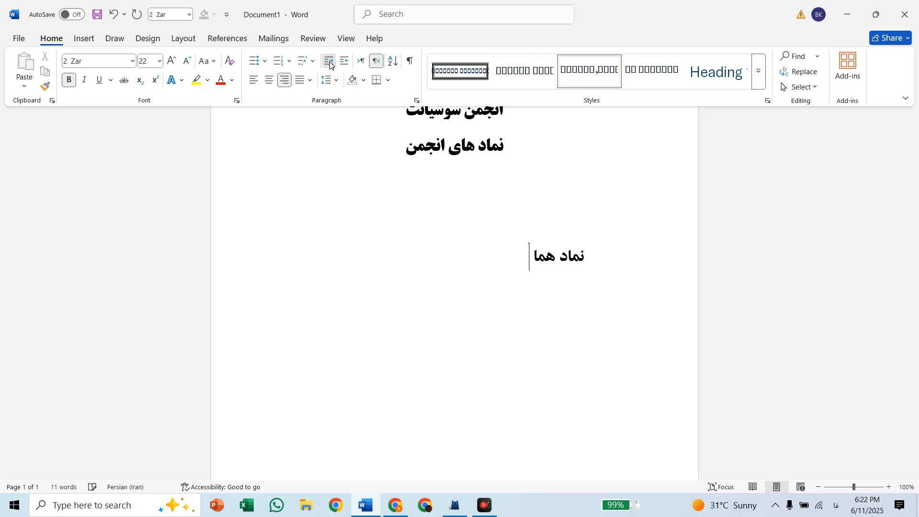
{"action": "left_click", "coordinate": [331, 63]}
{"action": "left_click", "coordinate": [331, 65]}
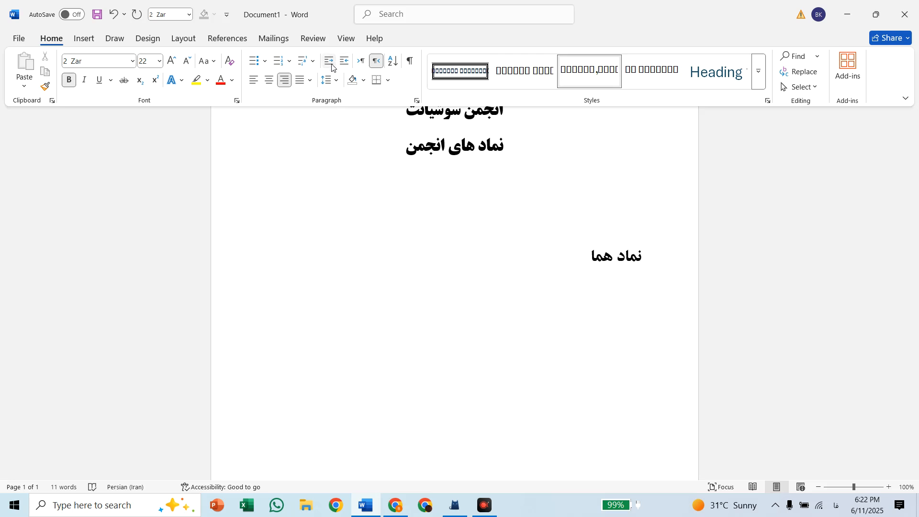
{"action": "left_click", "coordinate": [176, 67]}
{"action": "left_click", "coordinate": [176, 68]}
{"action": "left_click", "coordinate": [177, 68]}
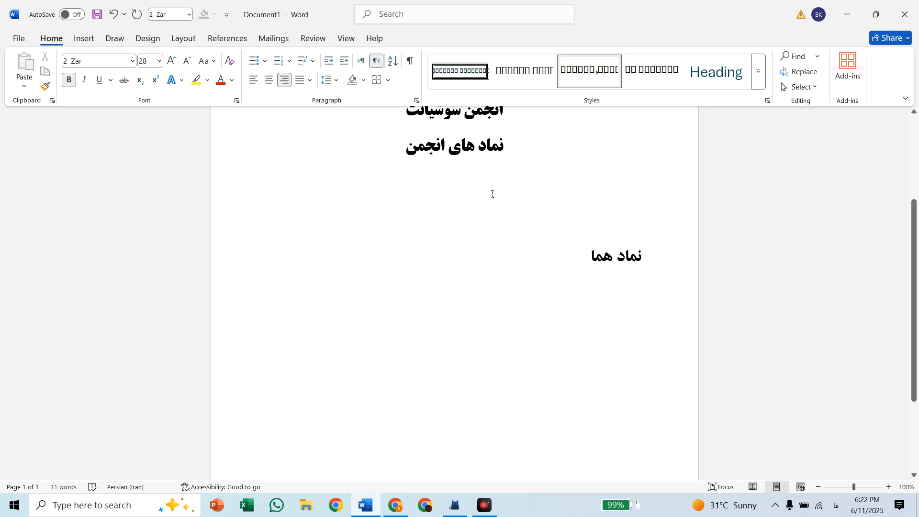
Select the line 'نماد هما', colour its text green and highlight it in yellow
{"action": "key", "text": "shift+Home"}
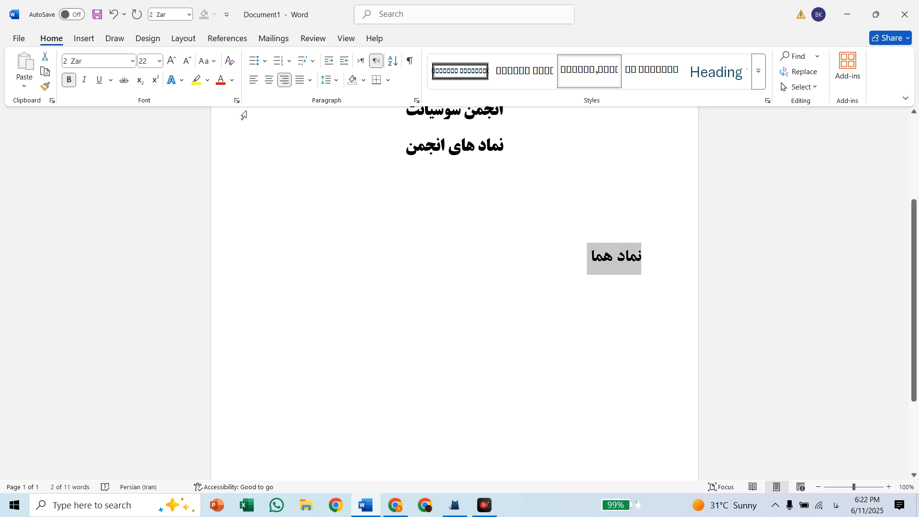
{"action": "left_click", "coordinate": [222, 81]}
{"action": "left_click", "coordinate": [232, 81]}
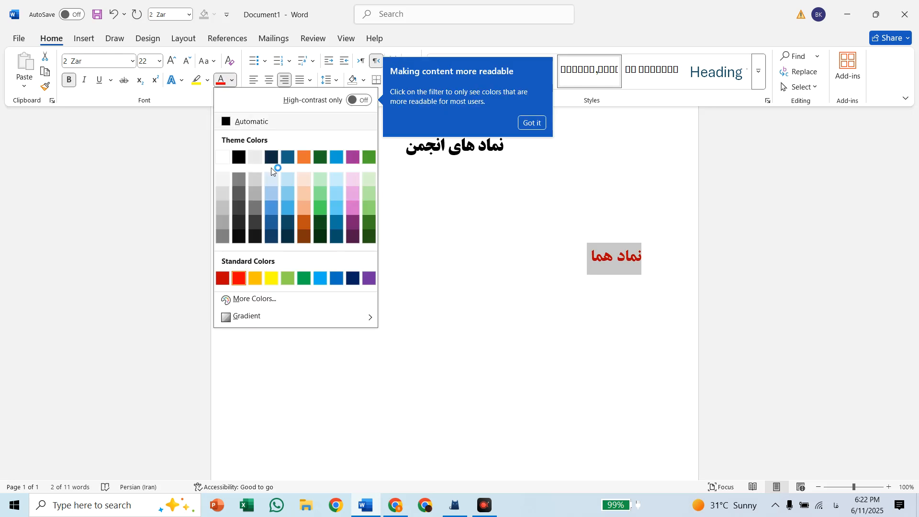
{"action": "left_click", "coordinate": [316, 207]}
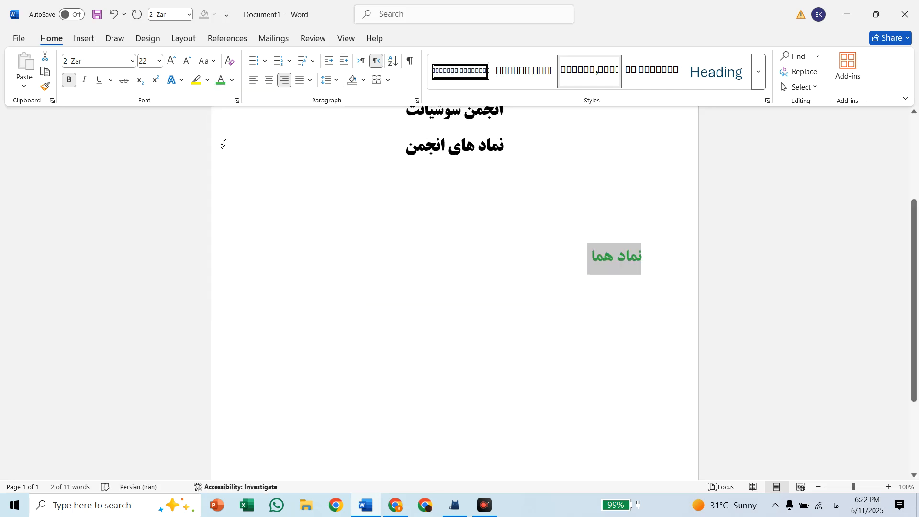
{"action": "left_click", "coordinate": [200, 80]}
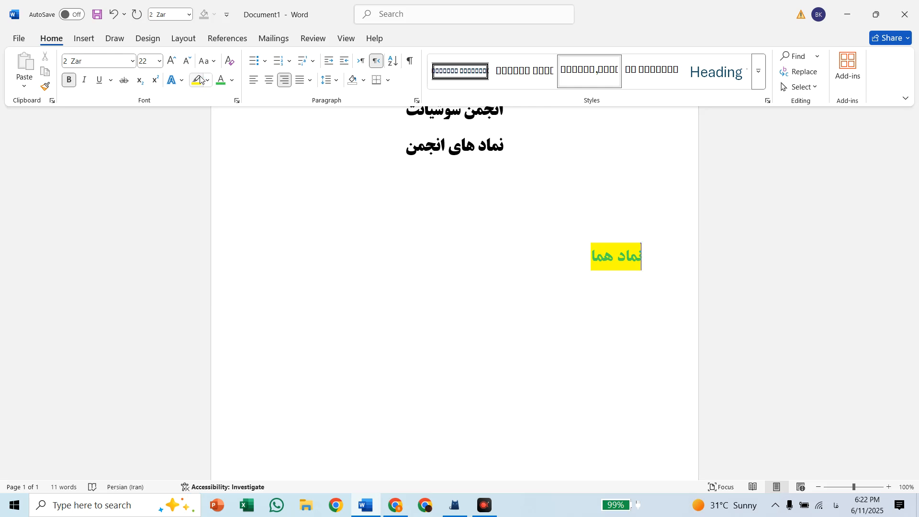
Select the whole document and preview the available text effects on it without applying one
{"action": "left_click", "coordinate": [177, 81]}
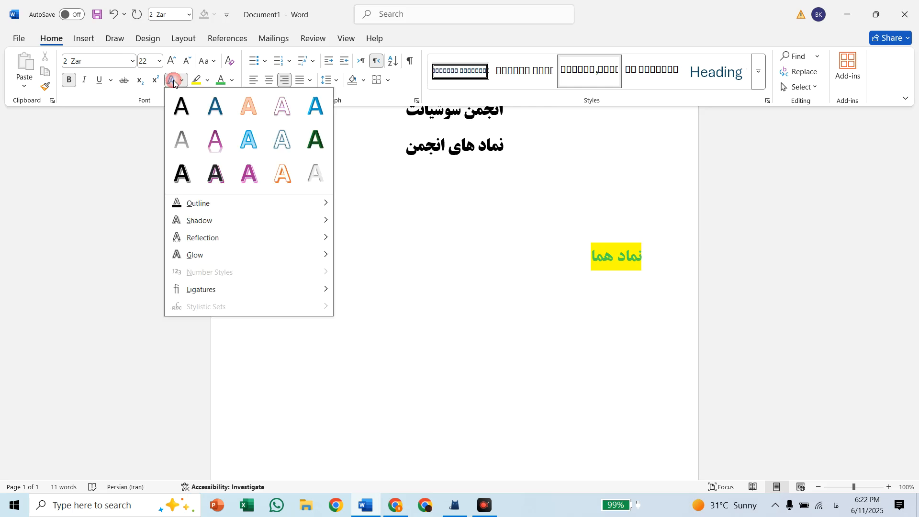
{"action": "left_click", "coordinate": [186, 112]}
{"action": "key", "text": "ctrl+a"}
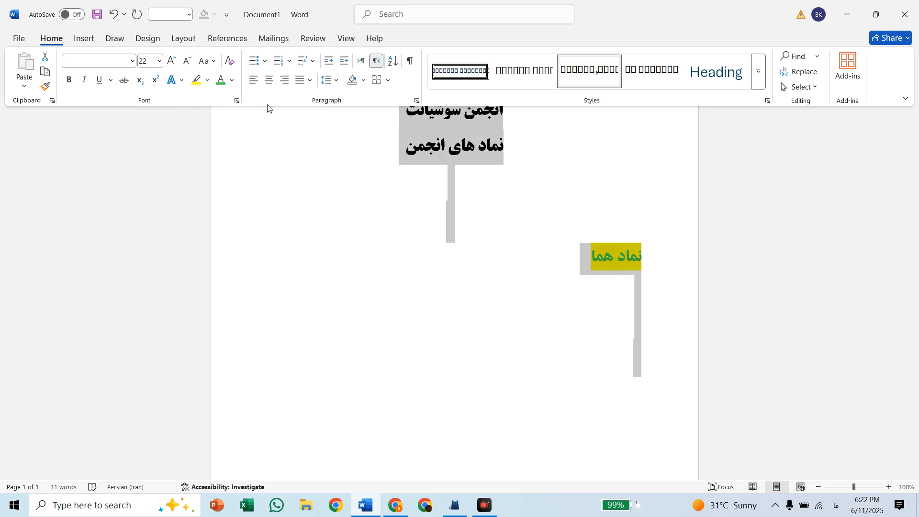
{"action": "left_click", "coordinate": [178, 80]}
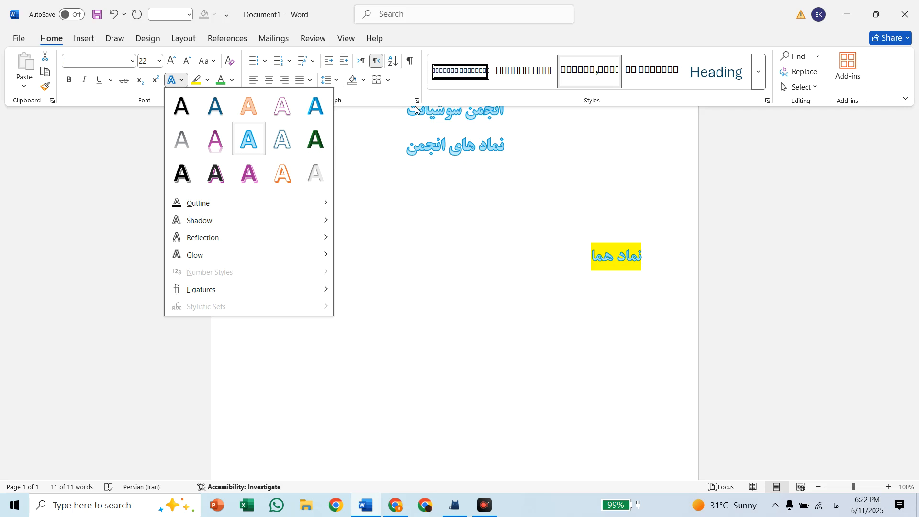
{"action": "left_click", "coordinate": [499, 230]}
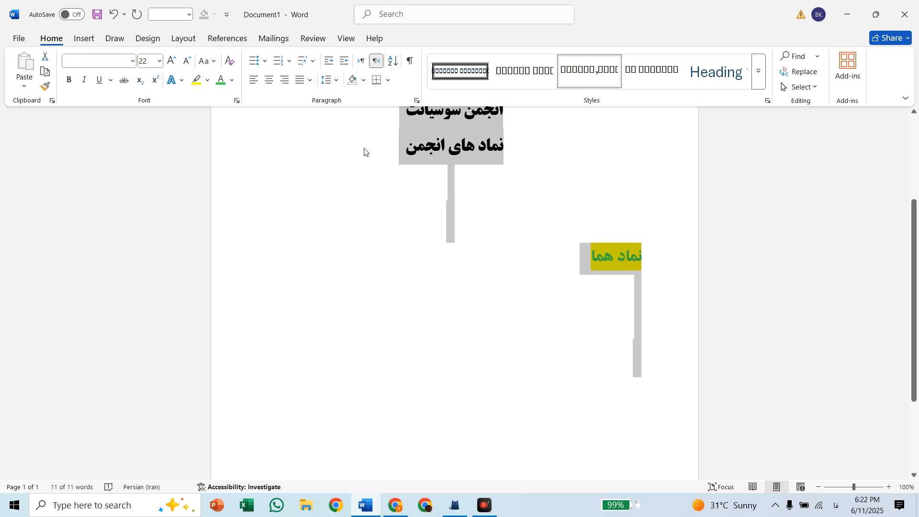
Apply round bullets to the whole document and add the bulleted item 'ایران' below 'نماد هما'
{"action": "left_click", "coordinate": [264, 61]}
{"action": "left_click", "coordinate": [299, 99]}
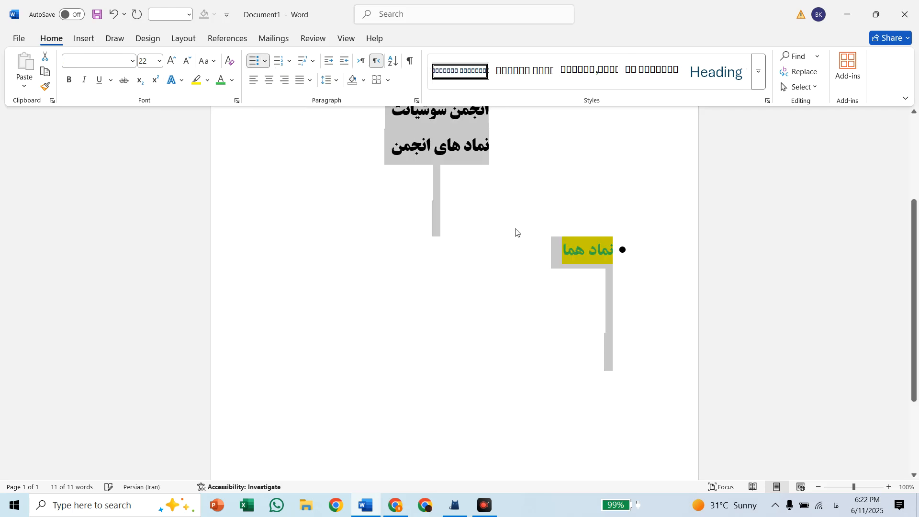
{"action": "left_click", "coordinate": [557, 259]}
{"action": "key", "text": "Return"}
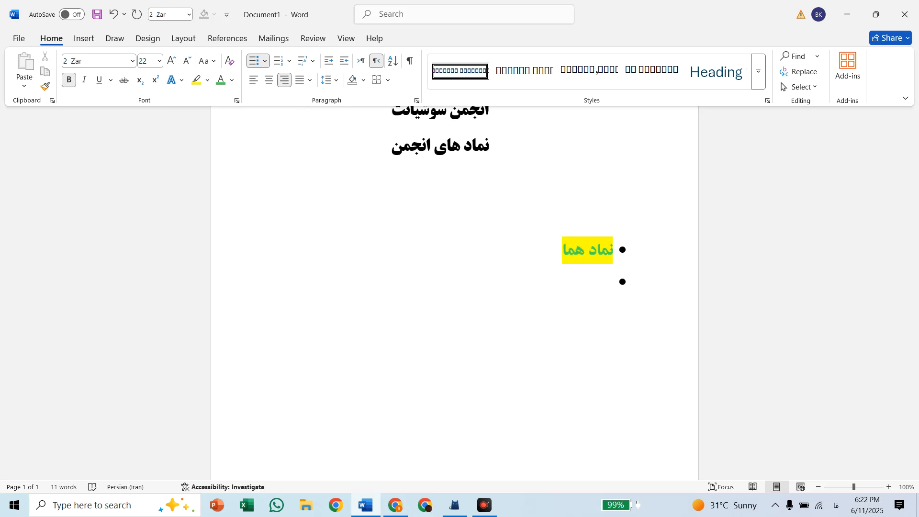
{"action": "type", "text": "ایران"}
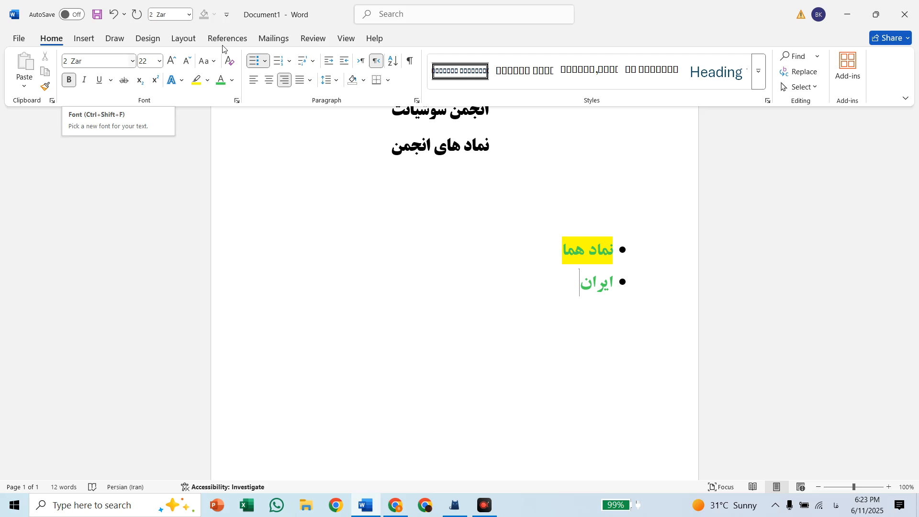
Remove the bullet from the line 'ایران' and start a new paragraph one blank line below it
{"action": "left_click", "coordinate": [258, 60]}
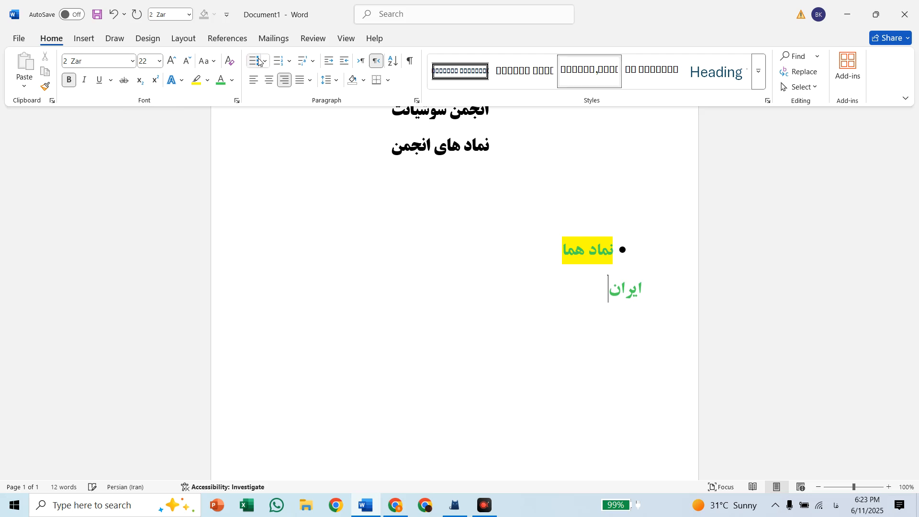
{"action": "key", "text": "Return"}
{"action": "key", "text": "Return"}
Set the font of the new empty paragraph below 'ایران' to 2 Bardiya at size 14
{"action": "left_click", "coordinate": [158, 62]}
{"action": "left_click", "coordinate": [149, 148]}
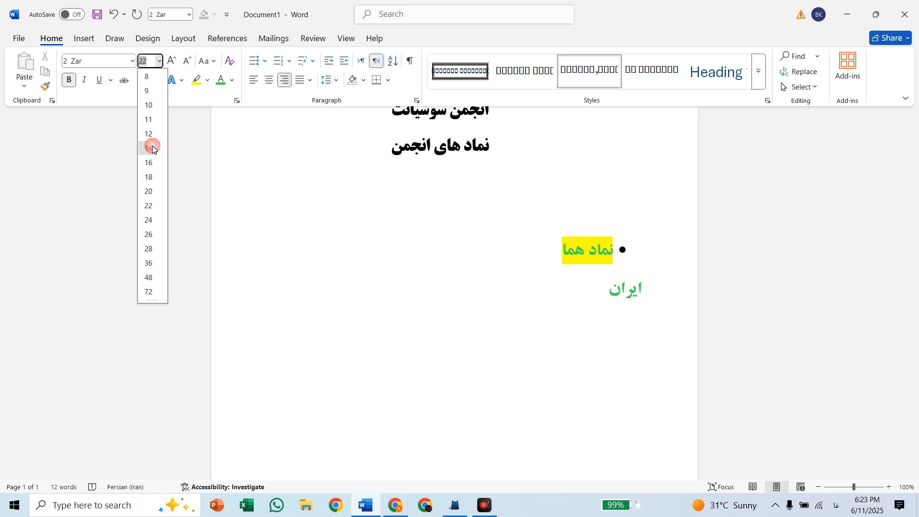
{"action": "left_click", "coordinate": [131, 61]}
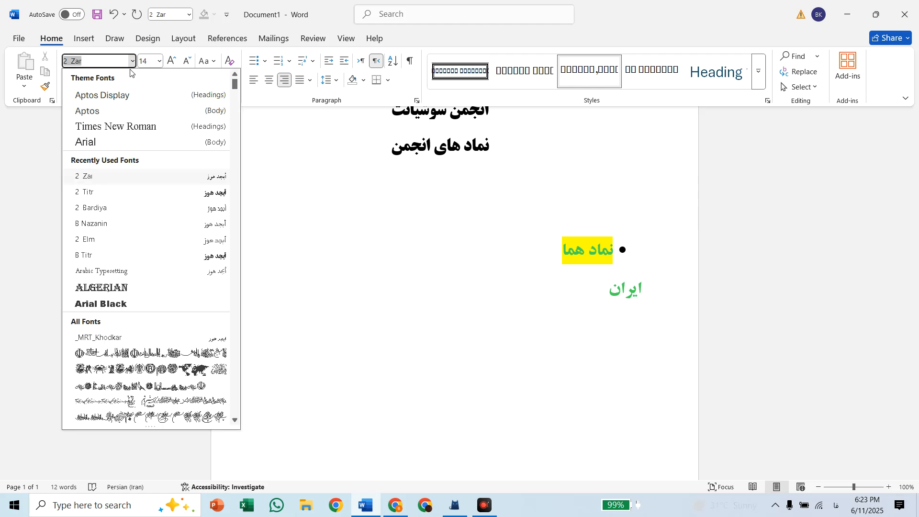
{"action": "left_click", "coordinate": [102, 207]}
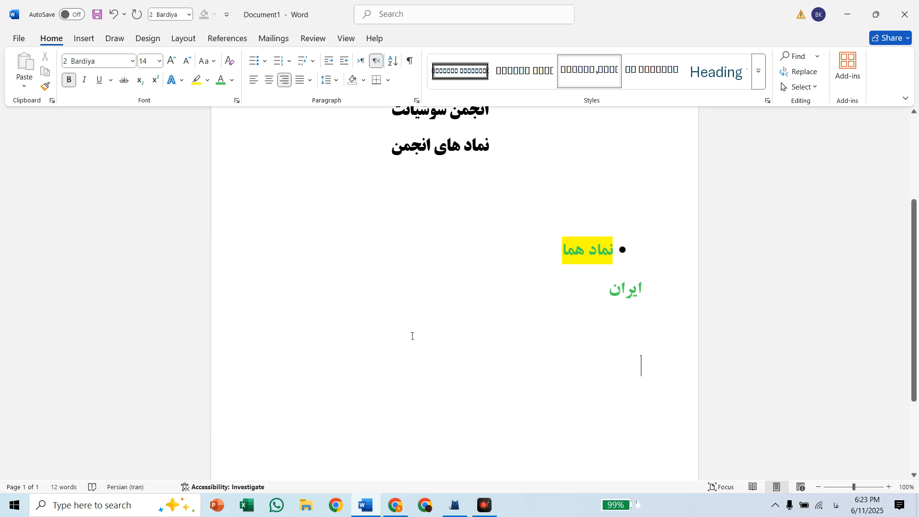
Write the sentence 'سلام دوستان عزیز ما از طرف انجمن سوشیانت هستیم' in the new paragraph
{"action": "type", "text": "س"}
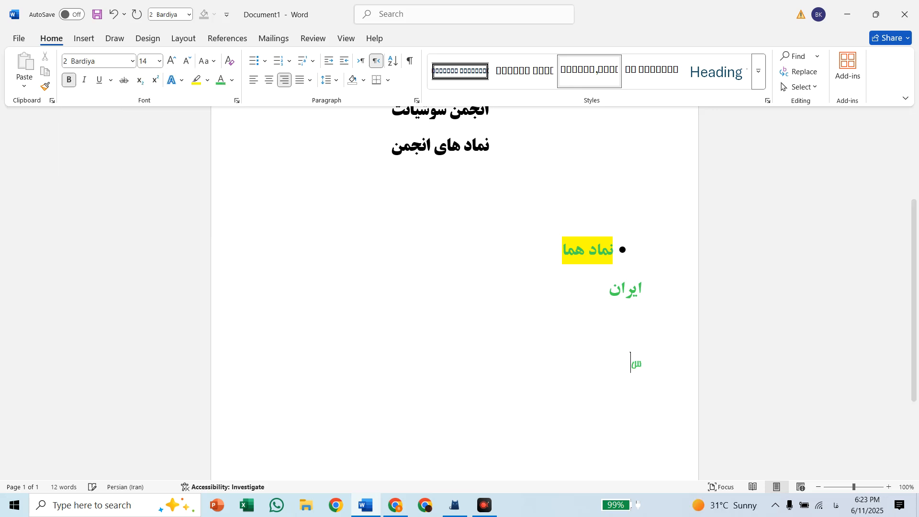
{"action": "type", "text": "لام دوستان ع"}
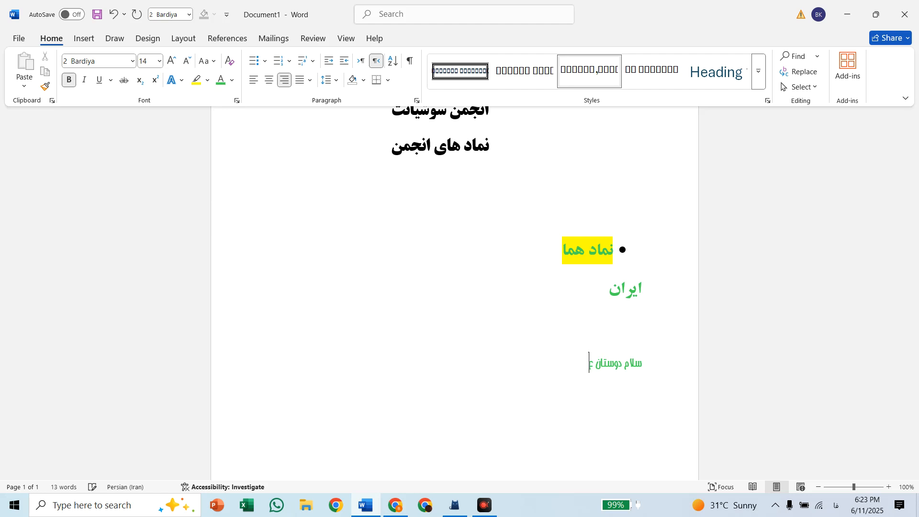
{"action": "type", "text": "زیز ما از طرف انجمن"}
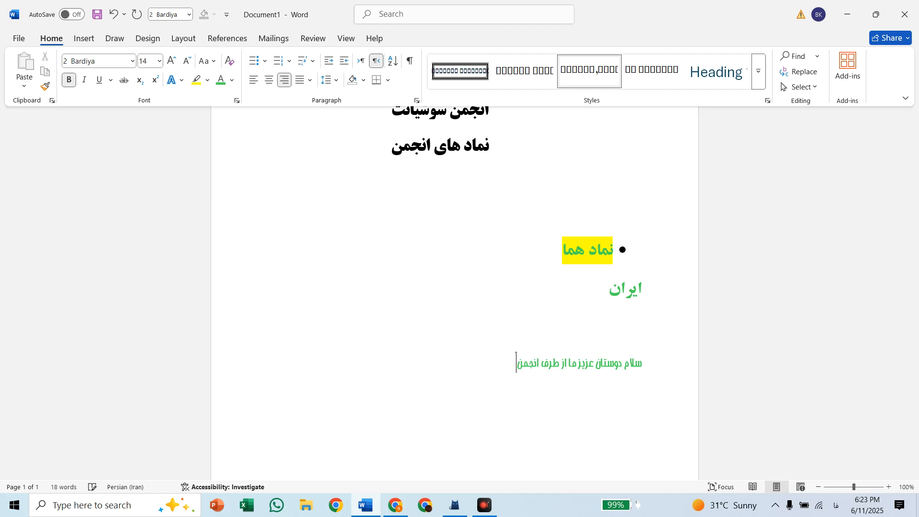
{"action": "type", "text": " سوشیانت هستیم"}
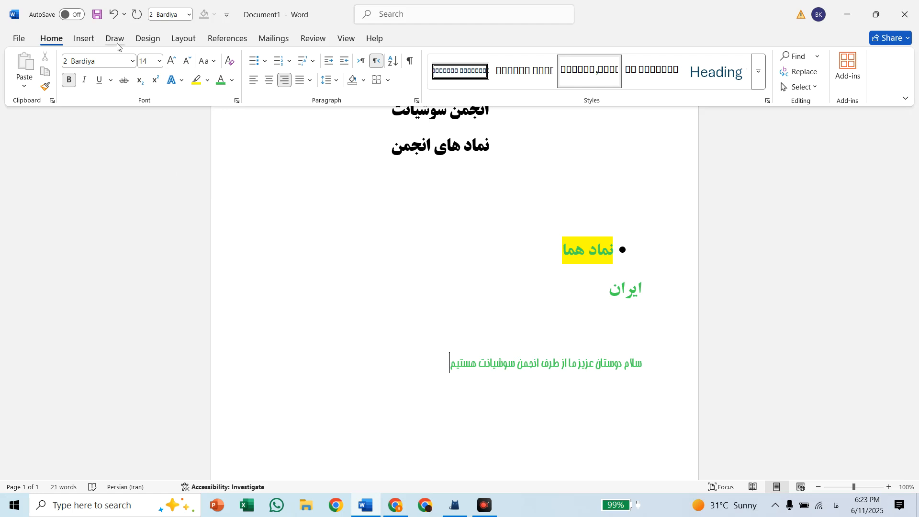
Select the whole greeting sentence and colour its text black
{"action": "left_click", "coordinate": [80, 42]}
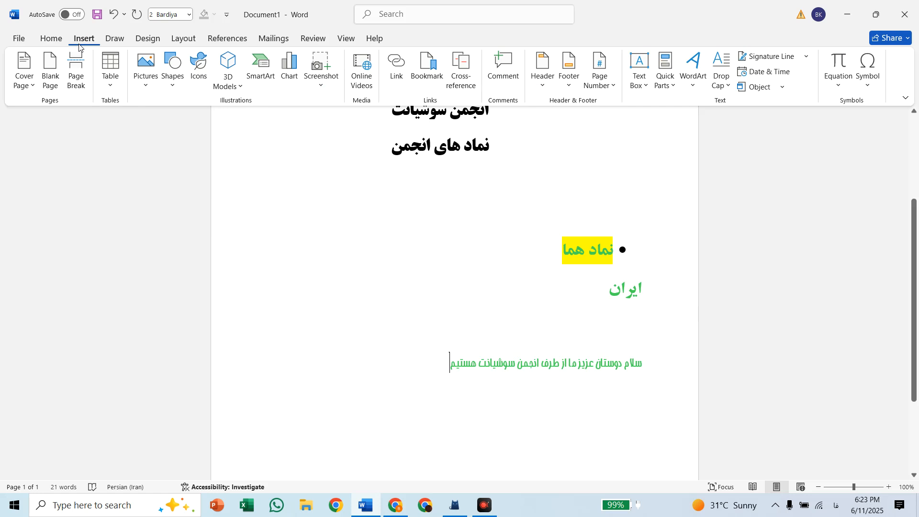
{"action": "triple_click", "coordinate": [444, 371]}
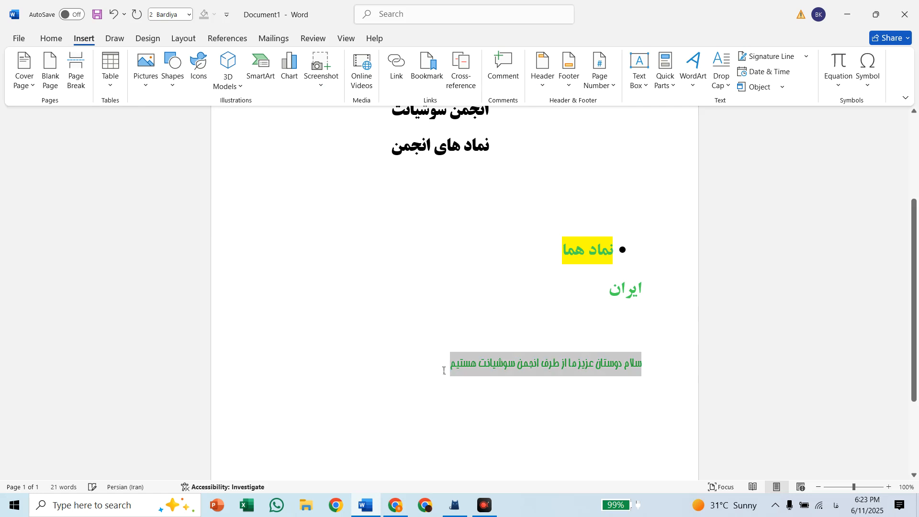
{"action": "left_click", "coordinate": [52, 42]}
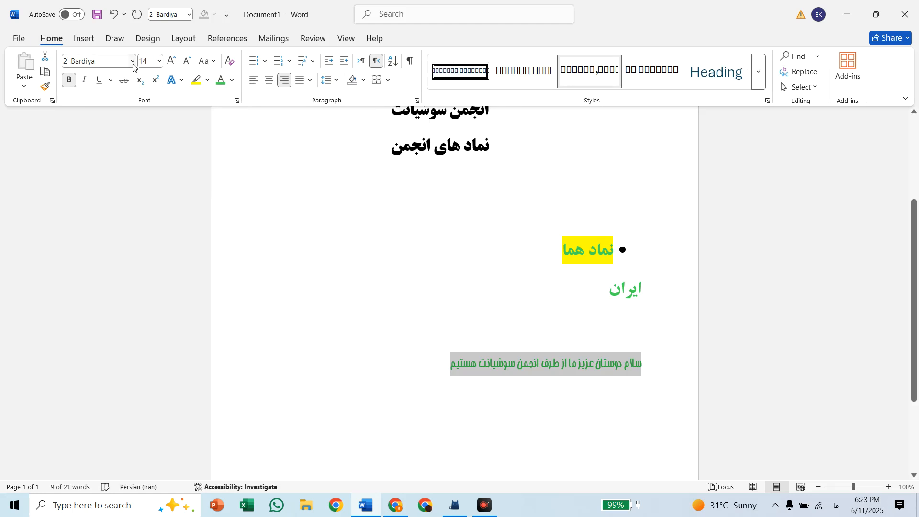
{"action": "left_click", "coordinate": [233, 81]}
{"action": "left_click", "coordinate": [240, 156]}
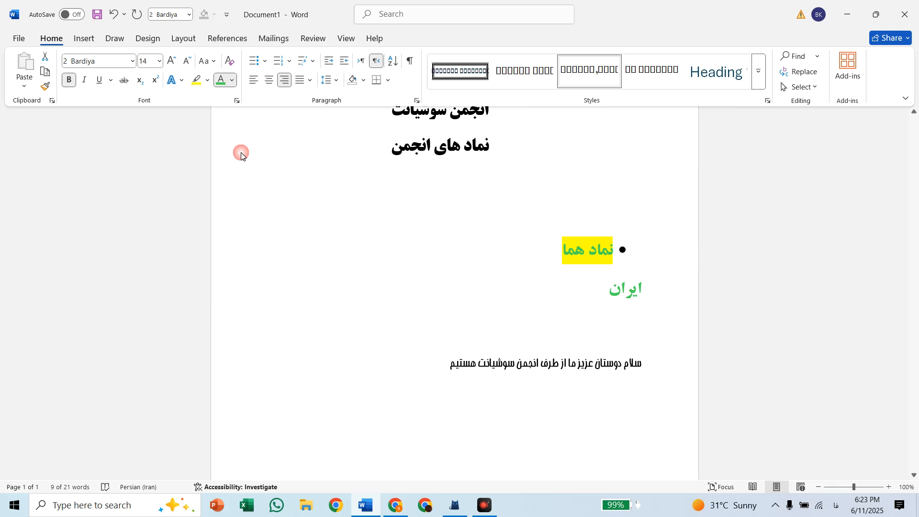
Add a full stop at the end of the greeting sentence
{"action": "left_click", "coordinate": [428, 357]}
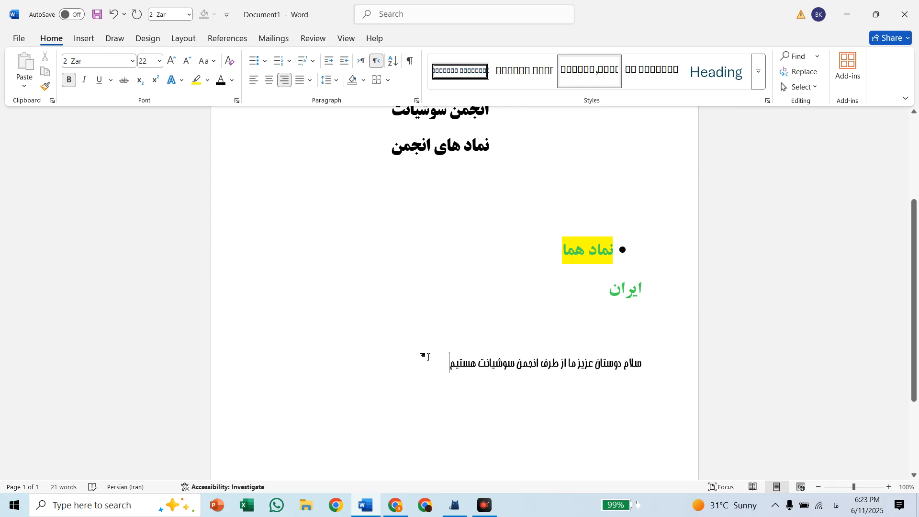
{"action": "type", "text": "/"}
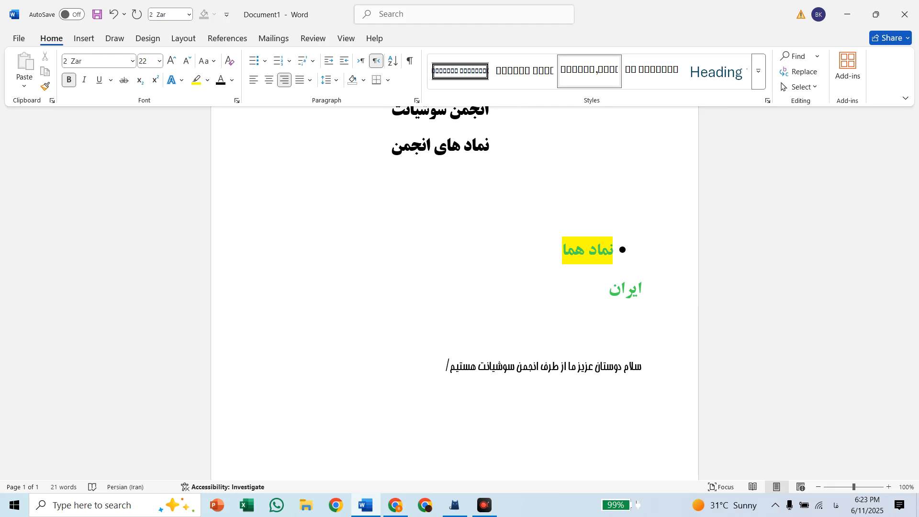
{"action": "key", "text": "BackSpace"}
{"action": "type", "text": "."}
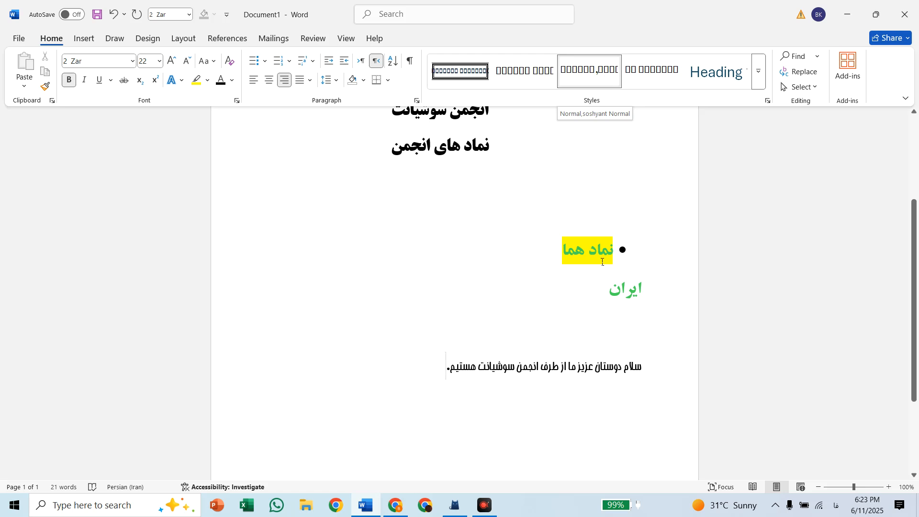
Select the greeting sentence and try several paragraph styles on it, including a heading and the bordered box style
{"action": "triple_click", "coordinate": [450, 372]}
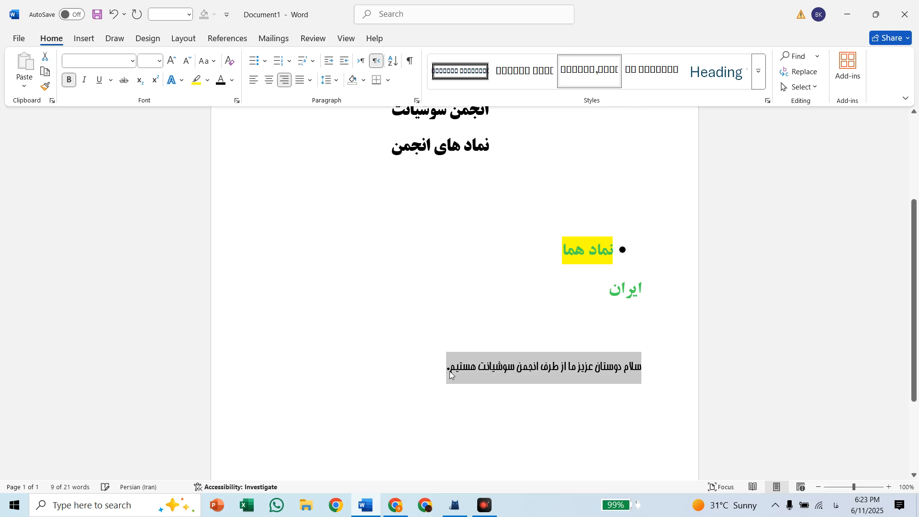
{"action": "left_click", "coordinate": [737, 75]}
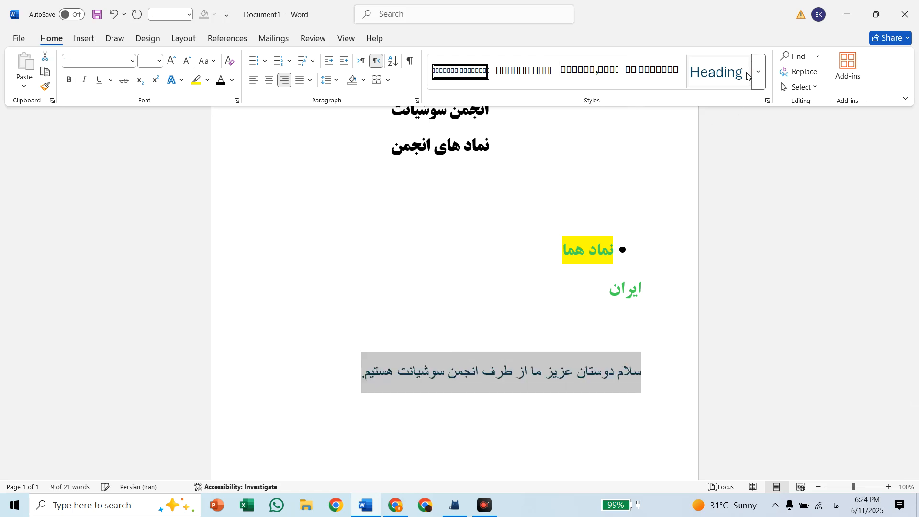
{"action": "left_click", "coordinate": [656, 71]}
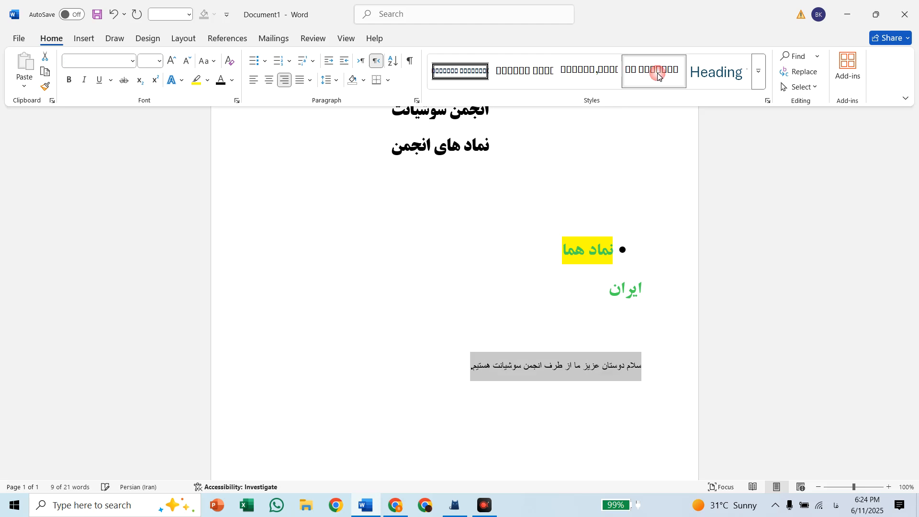
{"action": "left_click", "coordinate": [606, 71]}
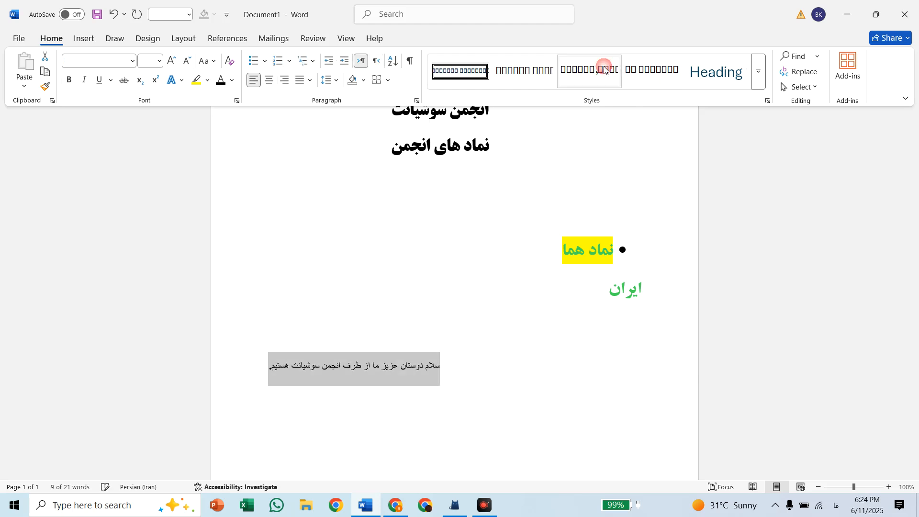
{"action": "left_click", "coordinate": [538, 72]}
{"action": "left_click", "coordinate": [460, 73]}
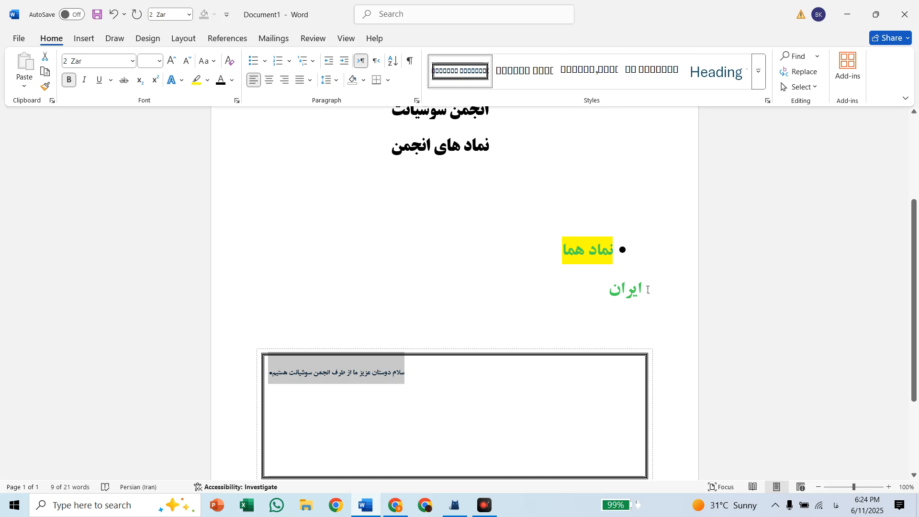
Undo all the style changes made to the greeting sentence
{"action": "key", "text": "ctrl+z"}
{"action": "key", "text": "ctrl+z"}
{"action": "key", "text": "ctrl+z"}
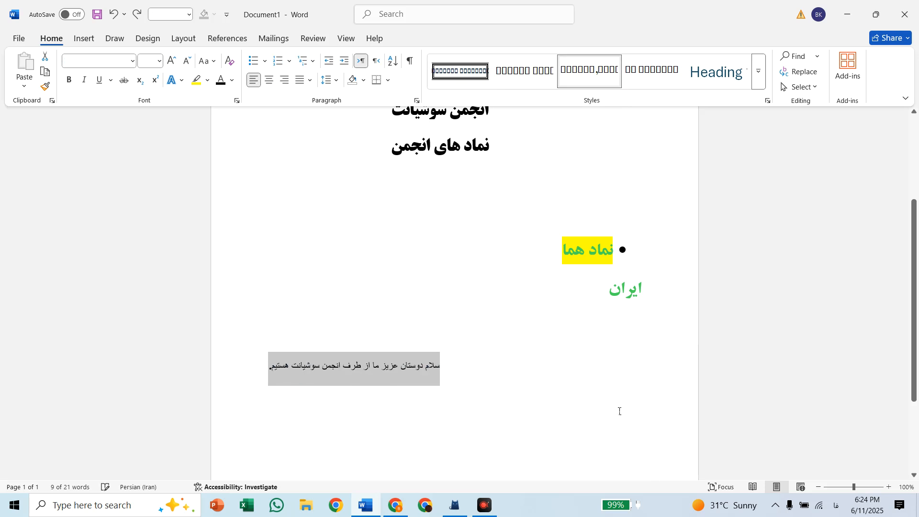
{"action": "key", "text": "ctrl+alt+1"}
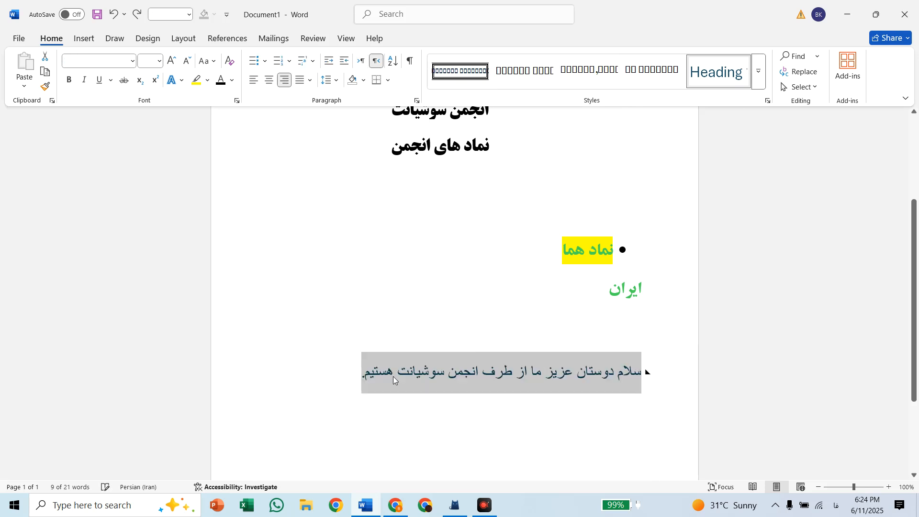
{"action": "key", "text": "ctrl+z"}
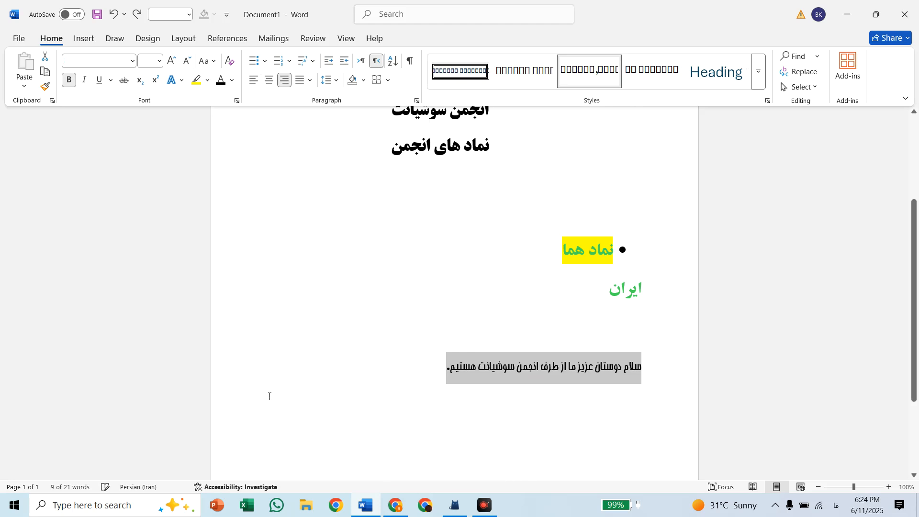
{"action": "left_click", "coordinate": [132, 61]}
{"action": "left_click", "coordinate": [132, 61]}
Insert the picture 'ChatGPT Image Jun 9, 2025, 02_44_00 PM.png' from the Downloads folder
{"action": "left_click", "coordinate": [90, 38]}
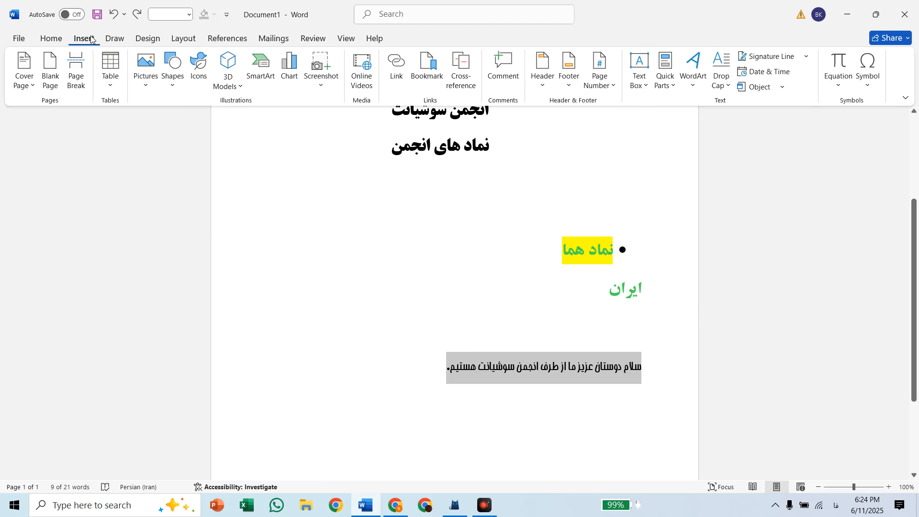
{"action": "left_click", "coordinate": [151, 81]}
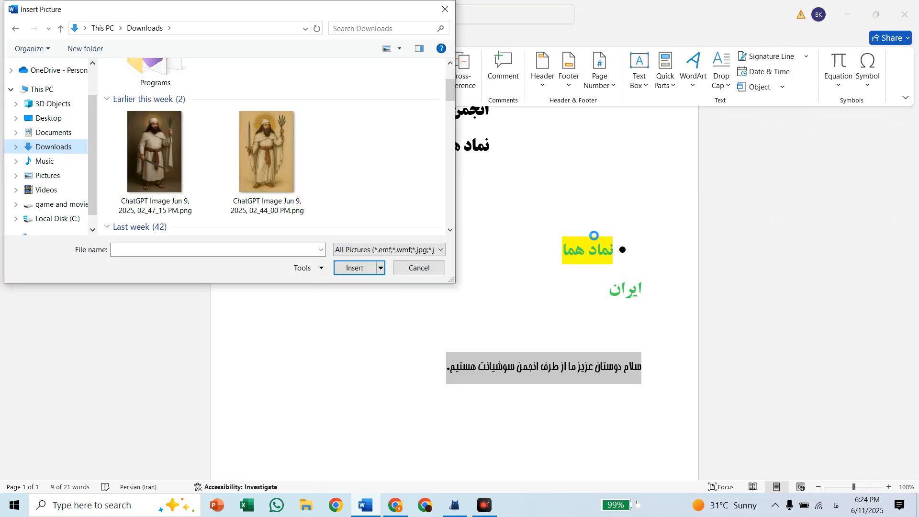
{"action": "double_click", "coordinate": [261, 139]}
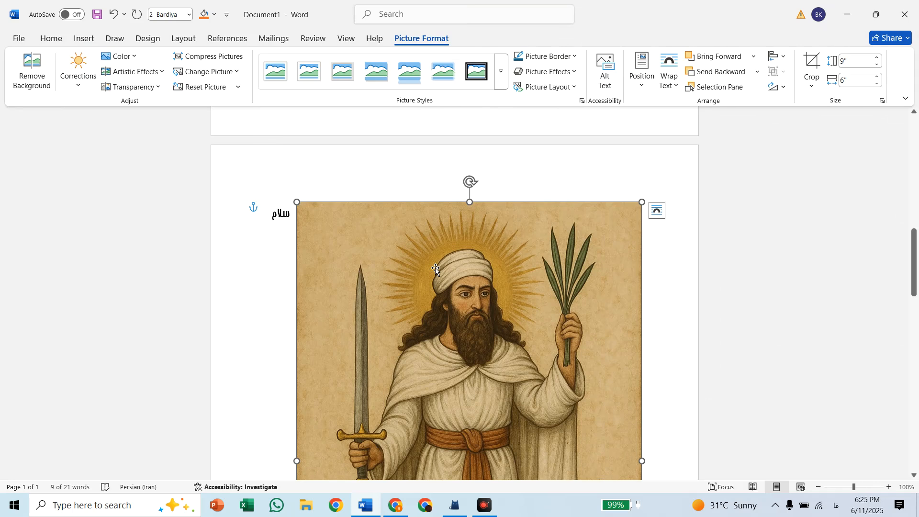
Shrink the inserted picture proportionally to about 3.23" high and 2.15" wide
{"action": "scroll", "coordinate": [412, 284], "scroll_direction": "down", "scroll_amount": 5}
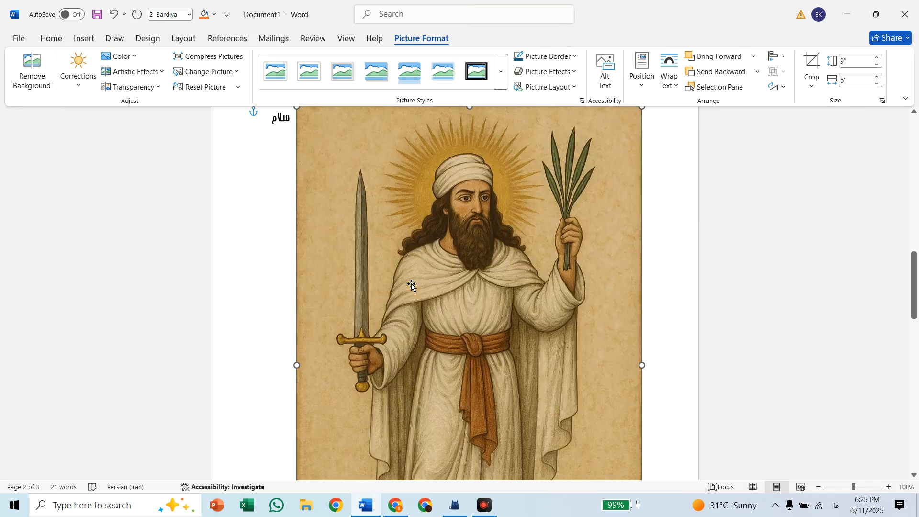
{"action": "right_click", "coordinate": [412, 284]}
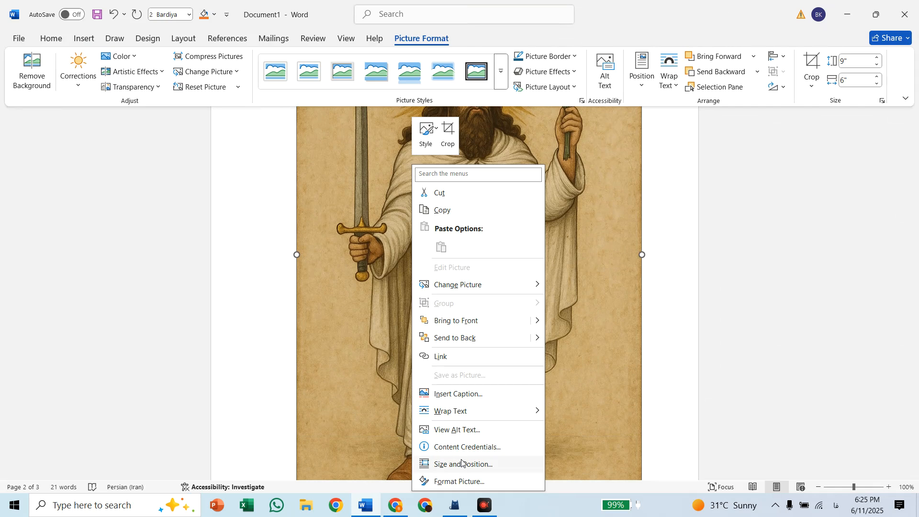
{"action": "left_click", "coordinate": [599, 381]}
{"action": "scroll", "coordinate": [622, 364], "scroll_direction": "down", "scroll_amount": 4}
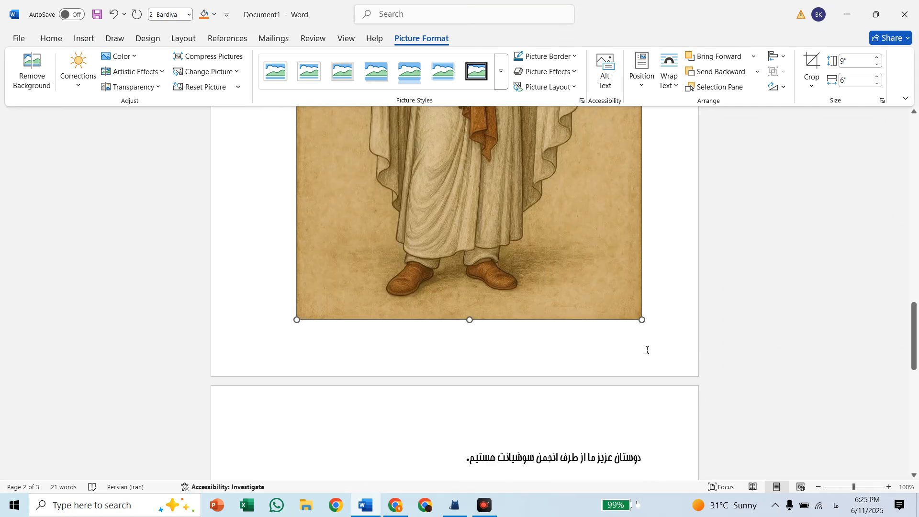
{"action": "left_click_drag", "start_coordinate": [643, 320], "coordinate": [538, 163]}
{"action": "scroll", "coordinate": [539, 414], "scroll_direction": "up", "scroll_amount": 5}
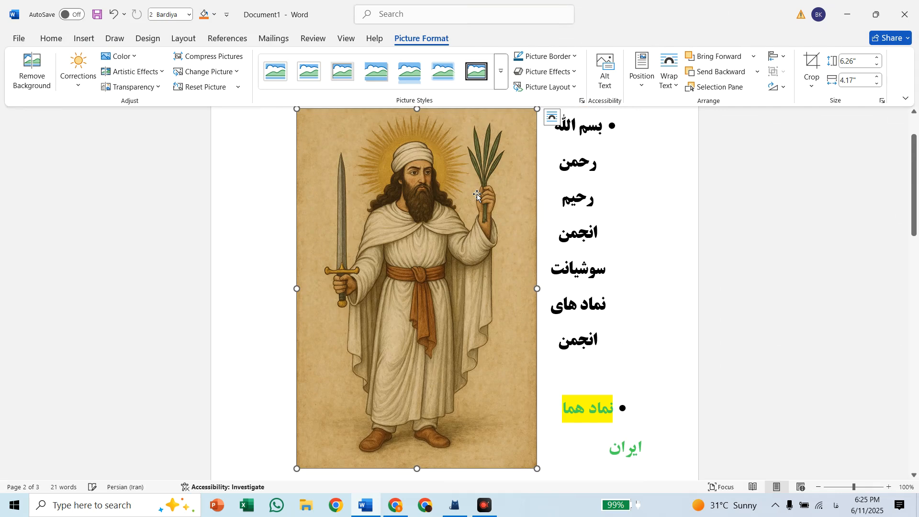
{"action": "left_click_drag", "start_coordinate": [537, 467], "coordinate": [421, 294]}
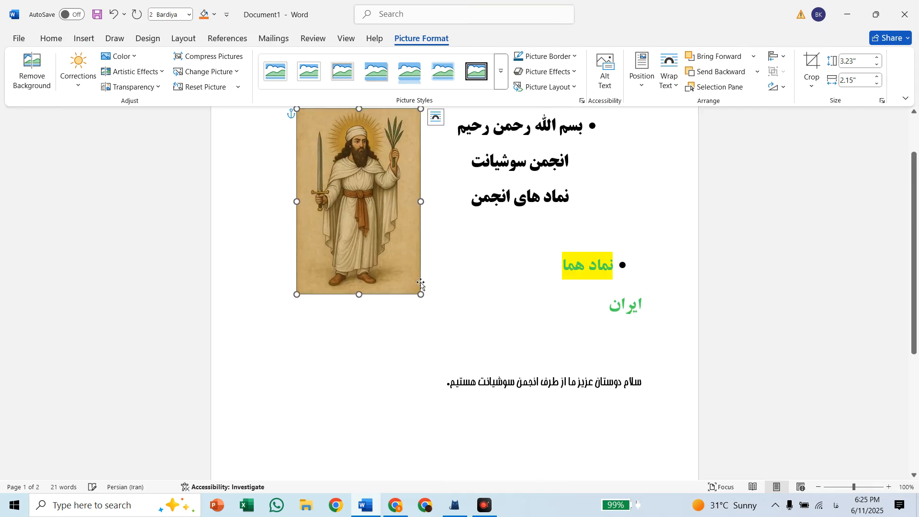
Set the picture's text wrapping to Tight and move it to the middle of the page, just above the greeting sentence
{"action": "left_click", "coordinate": [436, 116]}
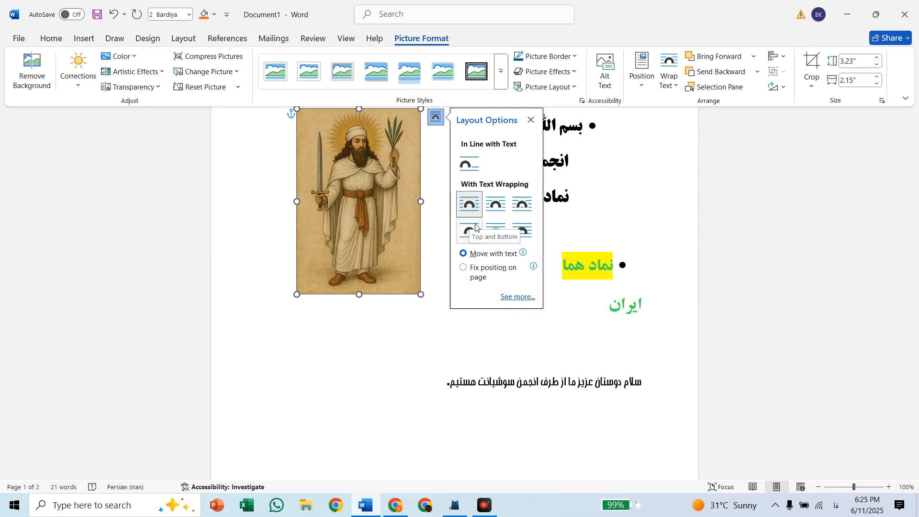
{"action": "left_click", "coordinate": [501, 207]}
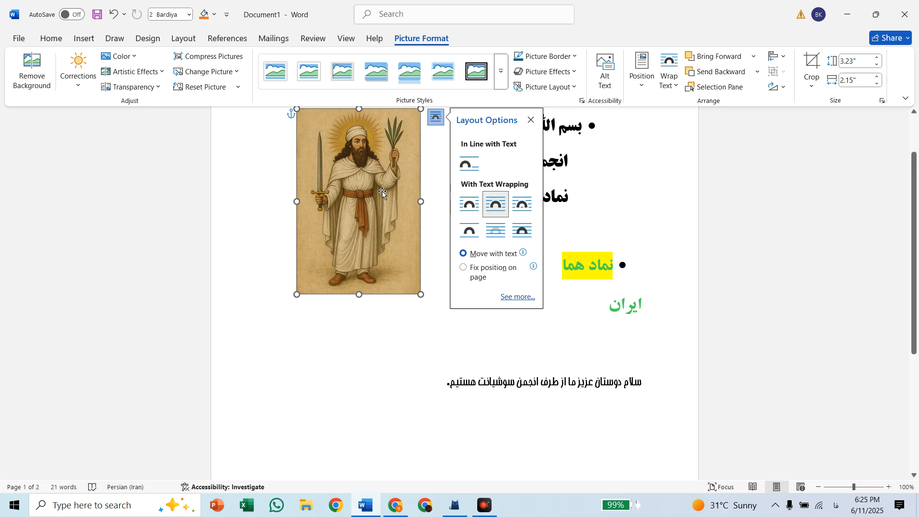
{"action": "left_click_drag", "start_coordinate": [382, 191], "coordinate": [502, 257]}
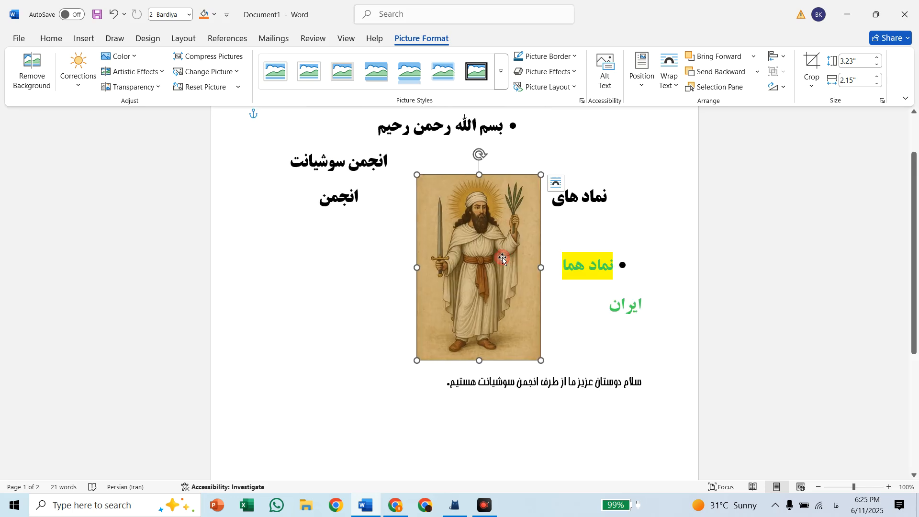
Try In Front of Text and Square wrapping before choosing Top and Bottom, and move the picture below the line 'نماد های انجمن', towards the left margin
{"action": "left_click", "coordinate": [559, 182]}
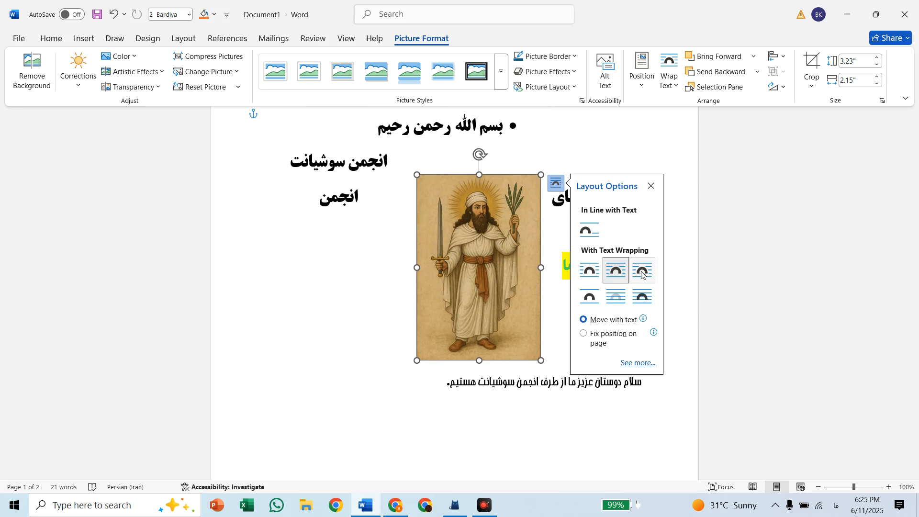
{"action": "left_click", "coordinate": [643, 297]}
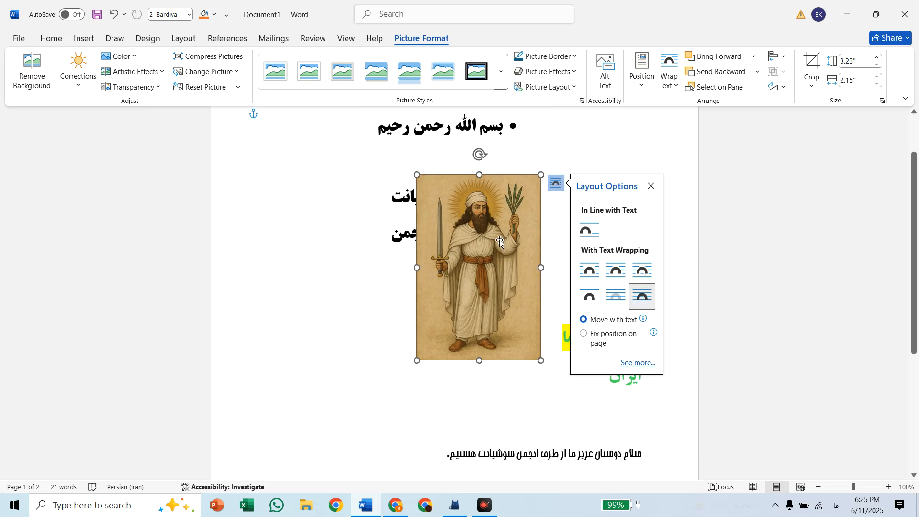
{"action": "left_click", "coordinate": [622, 280]}
{"action": "left_click", "coordinate": [590, 277]}
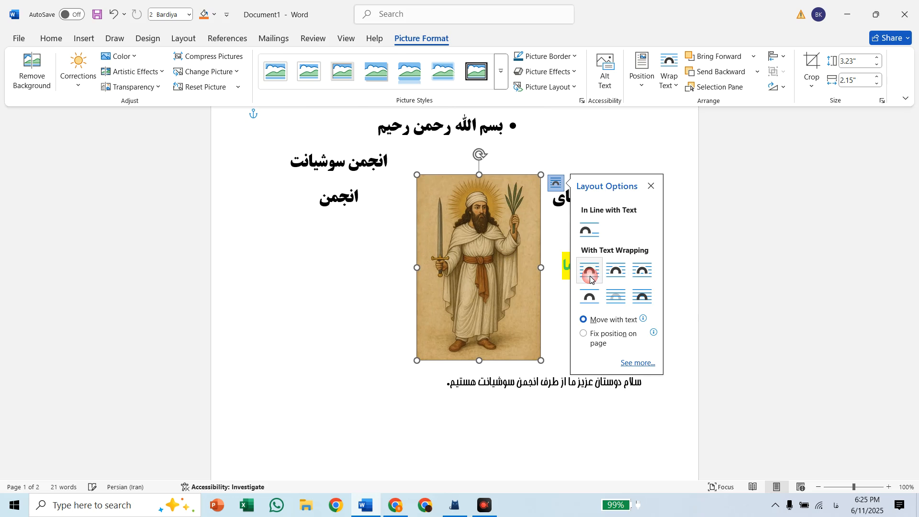
{"action": "left_click", "coordinate": [589, 297]}
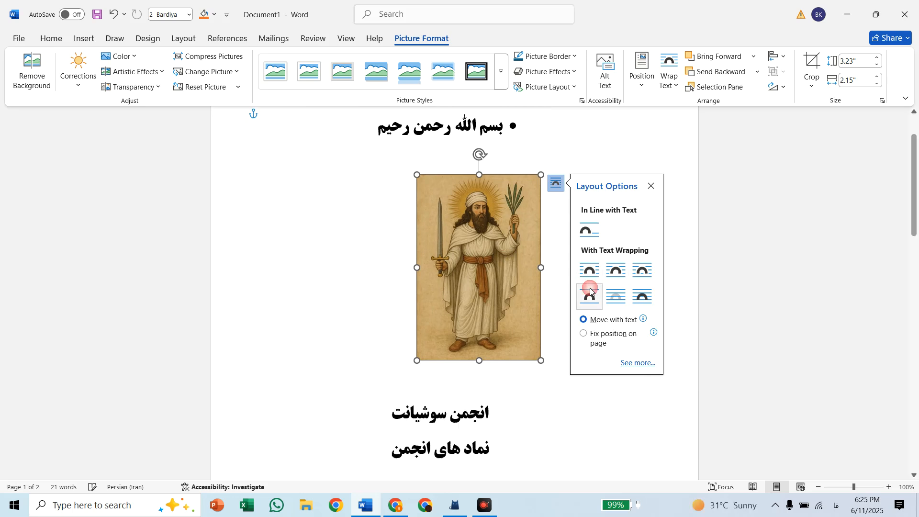
{"action": "left_click_drag", "start_coordinate": [495, 277], "coordinate": [329, 373]}
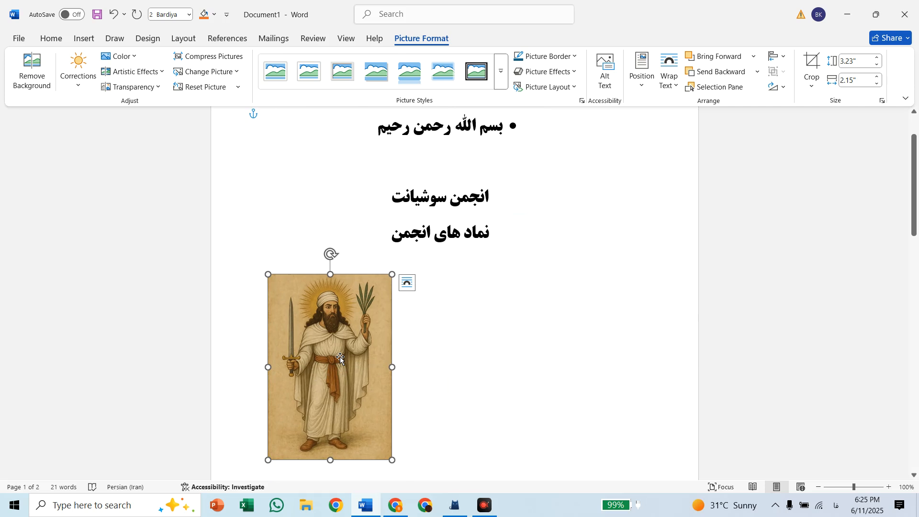
Give the picture the metallic frame style and try an outer shadow effect on it
{"action": "left_click", "coordinate": [337, 73]}
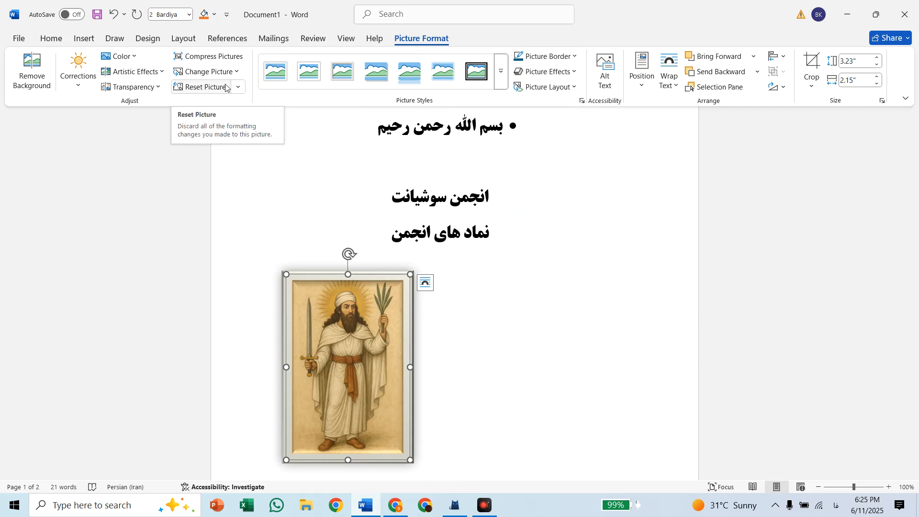
{"action": "left_click", "coordinate": [643, 85]}
{"action": "left_click", "coordinate": [643, 85]}
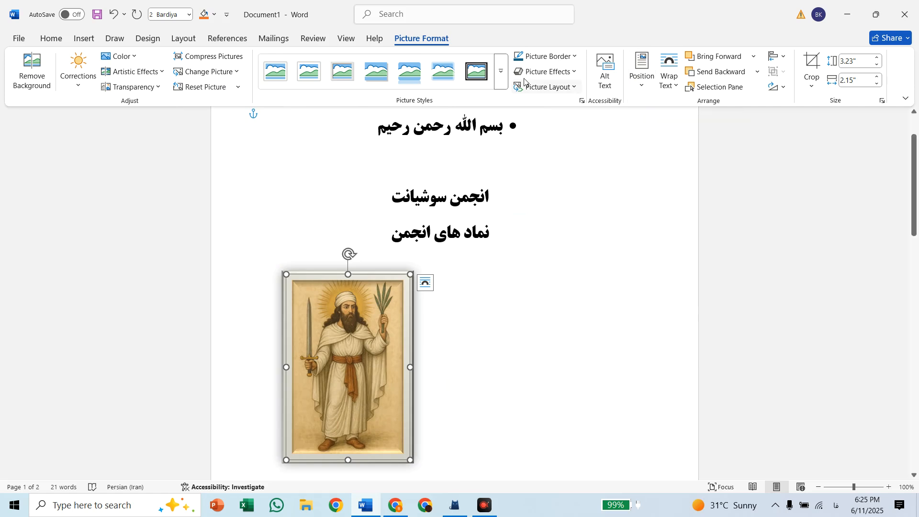
{"action": "left_click", "coordinate": [540, 71]}
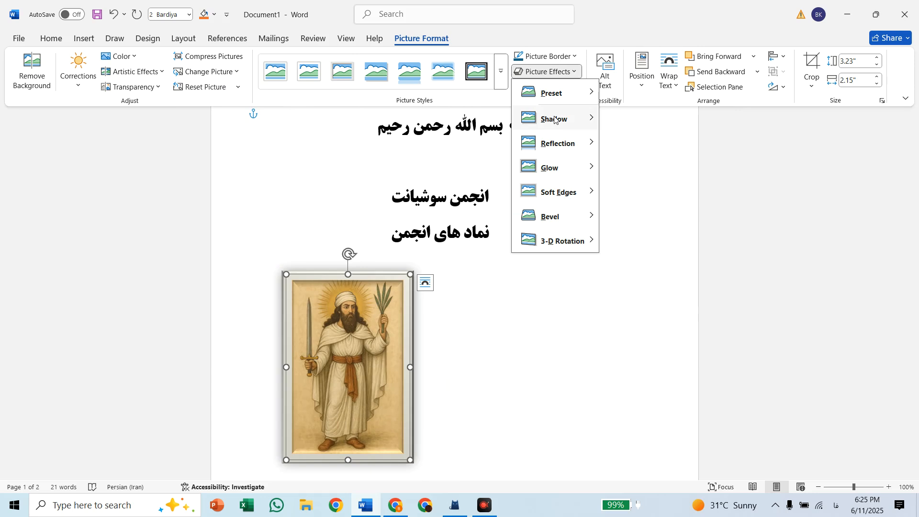
{"action": "mouse_move", "coordinate": [555, 119]}
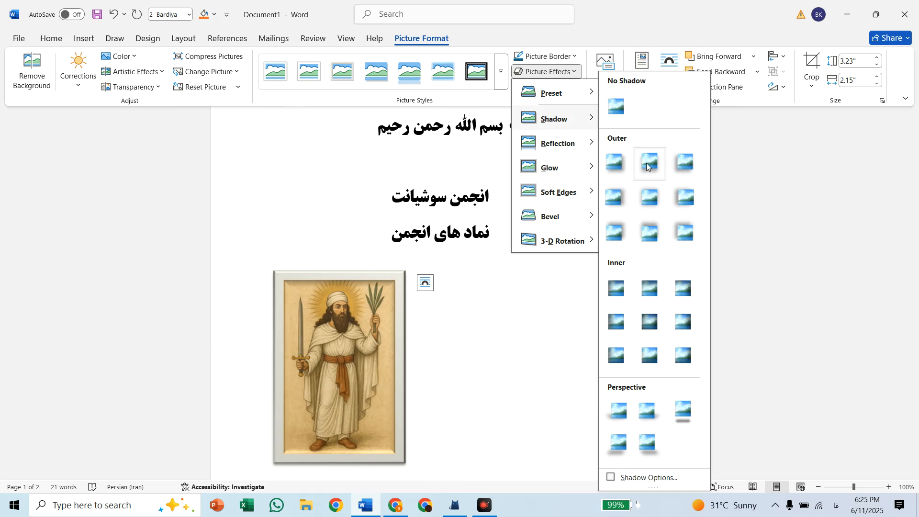
{"action": "left_click", "coordinate": [649, 230]}
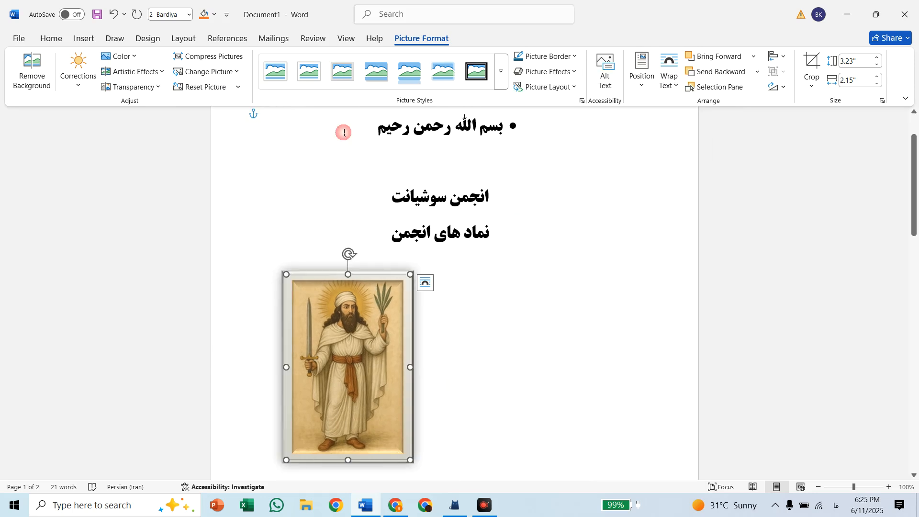
{"action": "left_click", "coordinate": [117, 39]}
{"action": "left_click", "coordinate": [113, 67]}
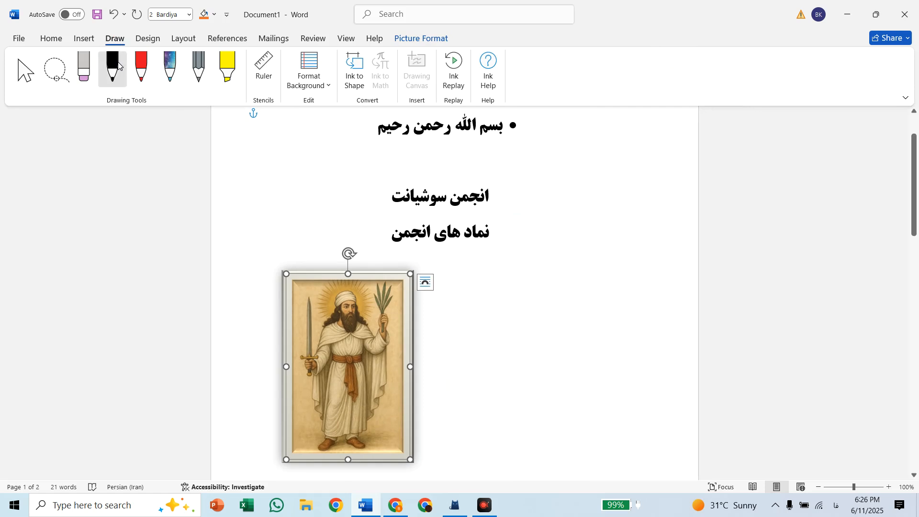
Choose a thick multi-line box style, 3 pt wide, for the page border of the whole document
{"action": "left_click", "coordinate": [138, 40]}
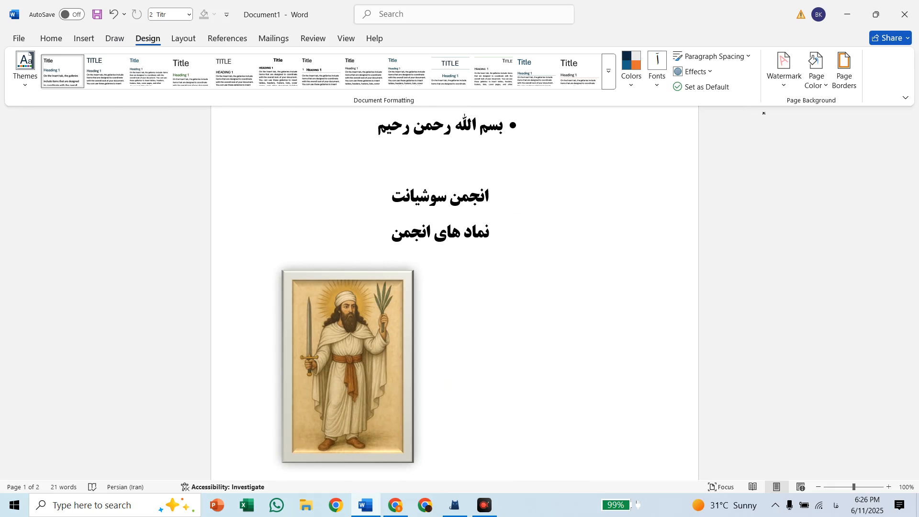
{"action": "left_click", "coordinate": [843, 72]}
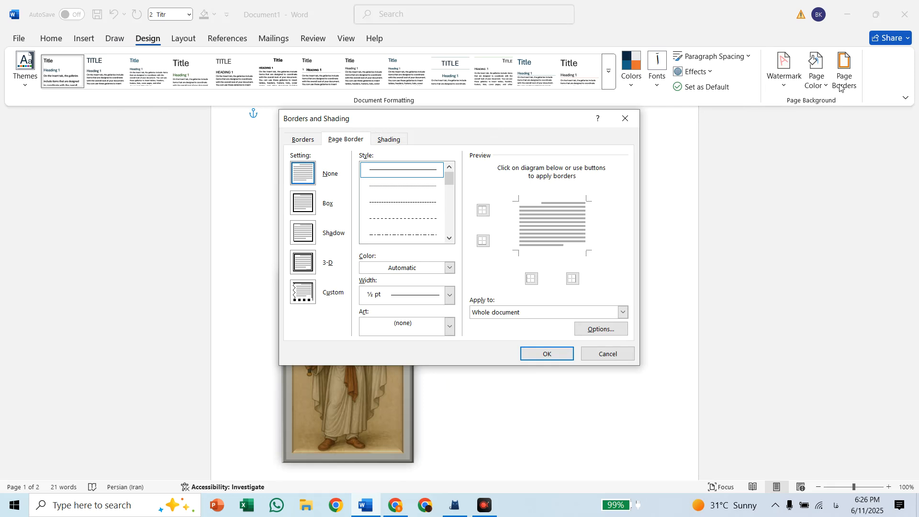
{"action": "left_click", "coordinate": [306, 266]}
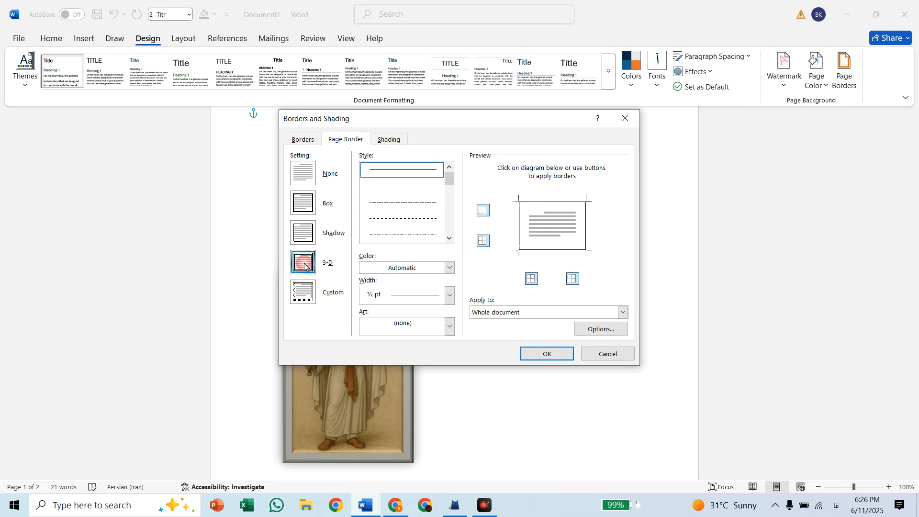
{"action": "left_click", "coordinate": [303, 174]}
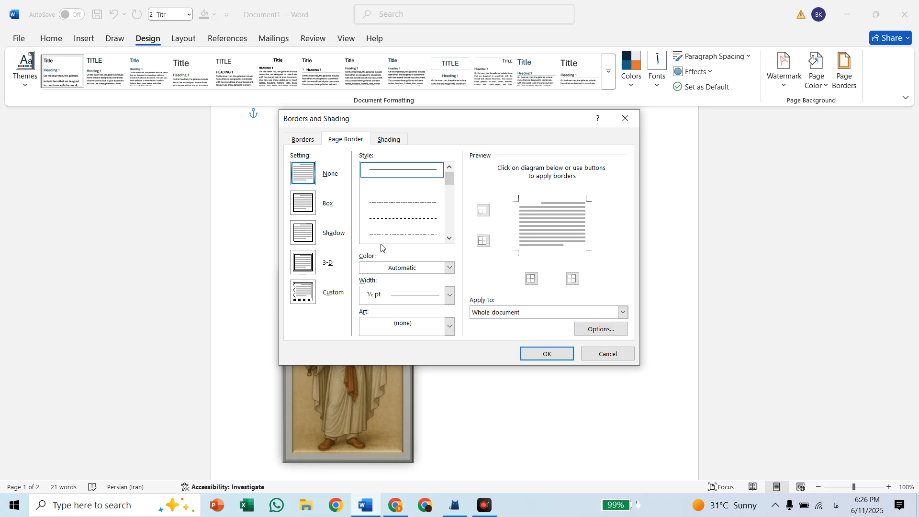
{"action": "left_click", "coordinate": [448, 296]}
{"action": "left_click", "coordinate": [448, 296]}
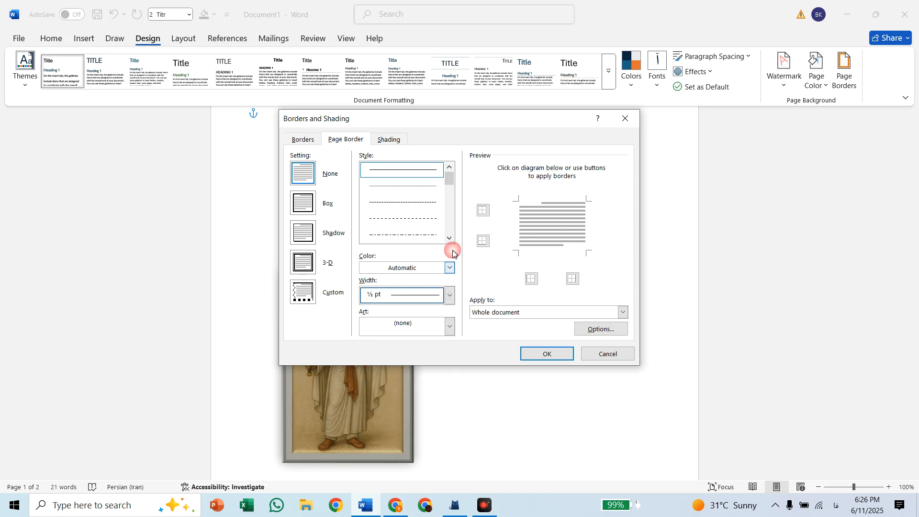
{"action": "left_click_drag", "start_coordinate": [448, 181], "coordinate": [443, 209]}
{"action": "left_click", "coordinate": [419, 180]}
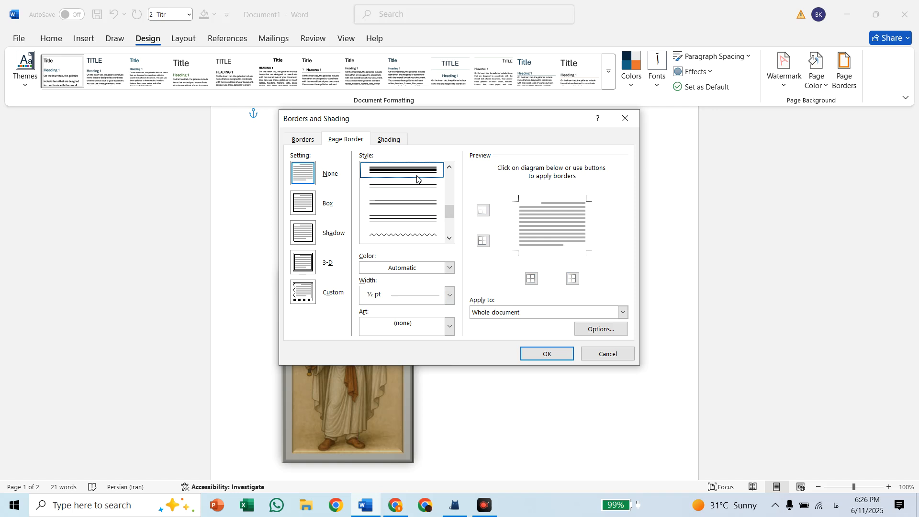
Colour the page border with the darkest shade of the teal-blue theme colour and apply it to the whole document
{"action": "left_click", "coordinate": [450, 296]}
{"action": "left_click", "coordinate": [451, 296]}
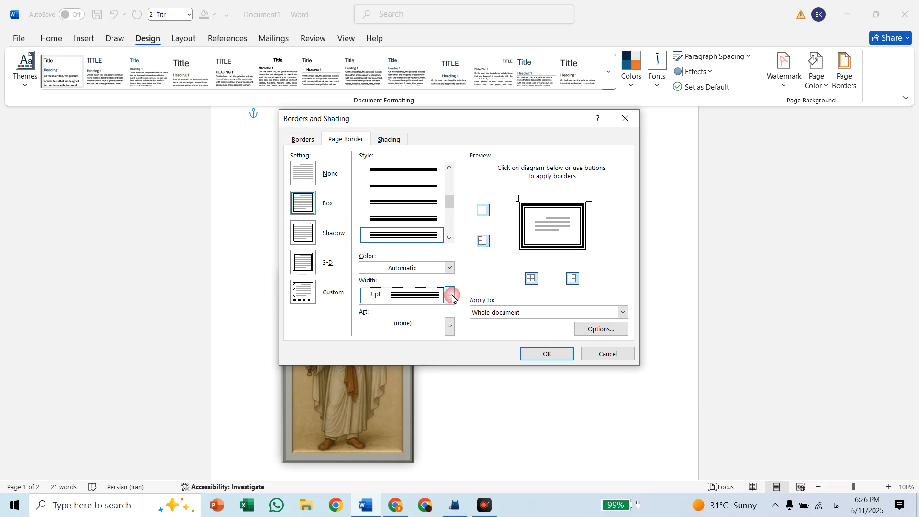
{"action": "left_click", "coordinate": [450, 268]}
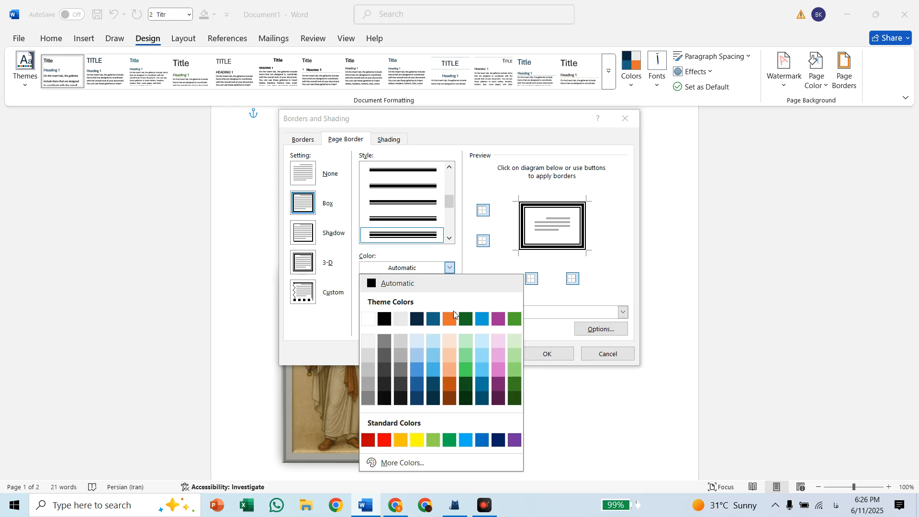
{"action": "left_click", "coordinate": [437, 398]}
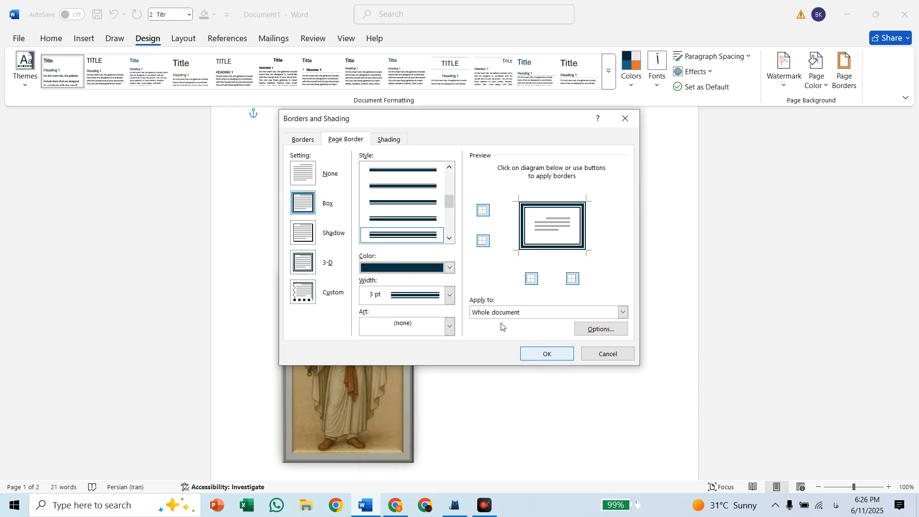
{"action": "left_click", "coordinate": [540, 357]}
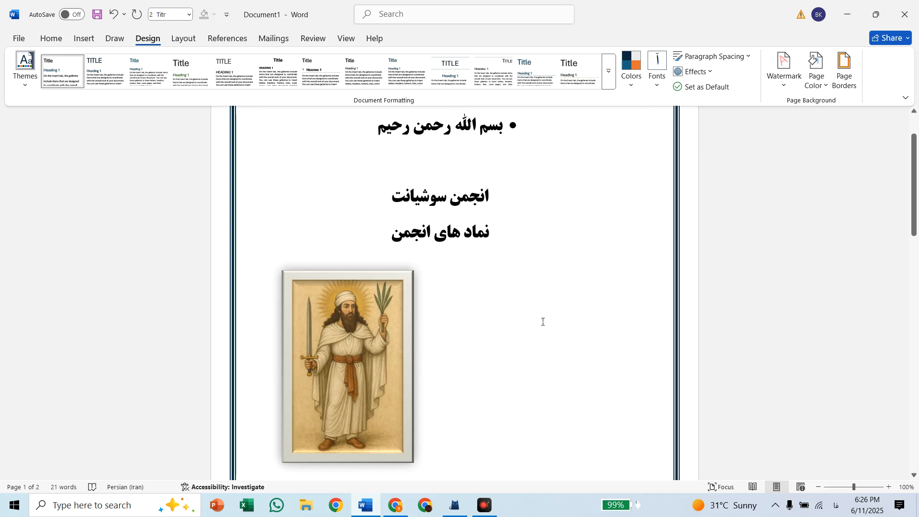
{"action": "scroll", "coordinate": [543, 322], "scroll_direction": "up", "scroll_amount": 1}
{"action": "scroll", "coordinate": [543, 322], "scroll_direction": "down", "scroll_amount": 2}
{"action": "scroll", "coordinate": [542, 322], "scroll_direction": "up", "scroll_amount": 1}
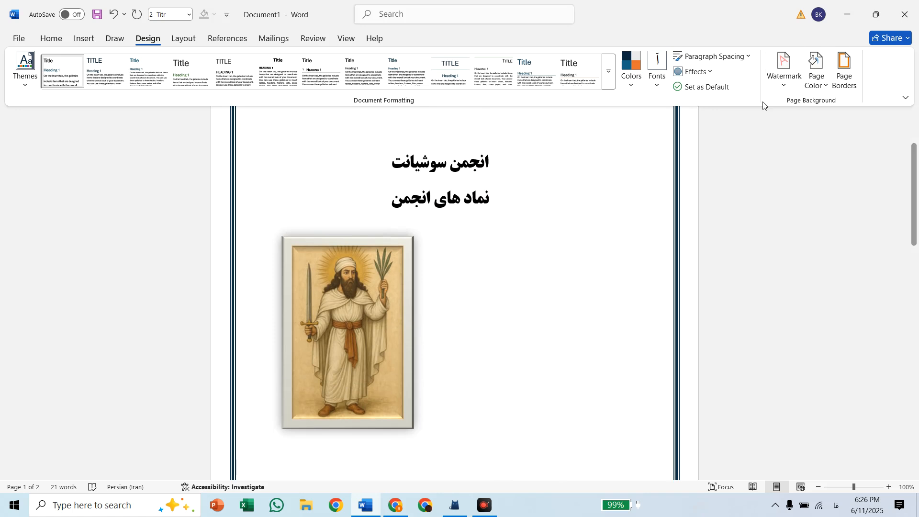
Add a custom picture watermark using 'ChatGPT Image Jun 9, 2025, 02_47_15 PM.png' from Downloads, with Auto scale and Washout
{"action": "left_click", "coordinate": [779, 77]}
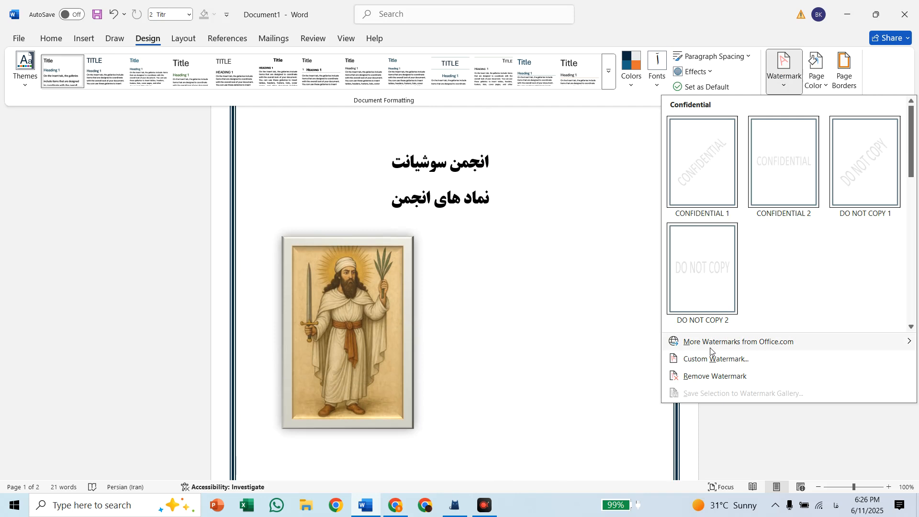
{"action": "left_click", "coordinate": [705, 359]}
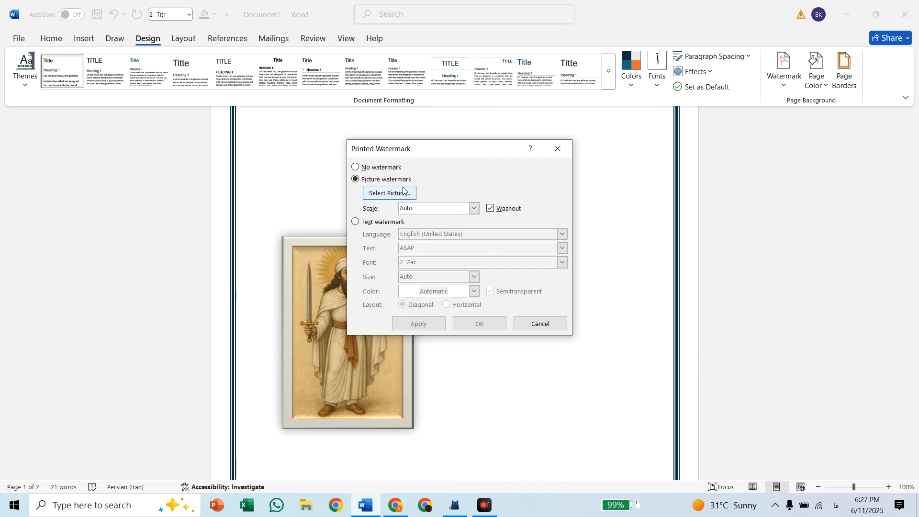
{"action": "left_click", "coordinate": [403, 191]}
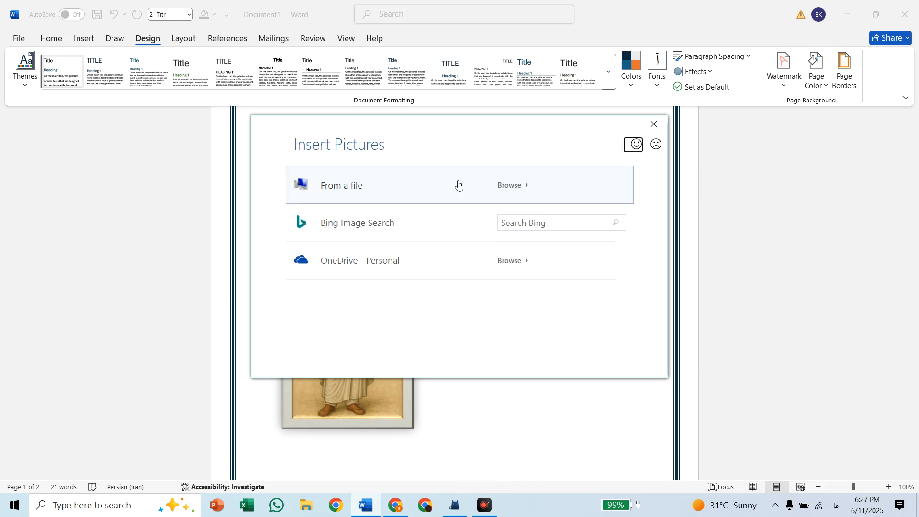
{"action": "left_click", "coordinate": [412, 177]}
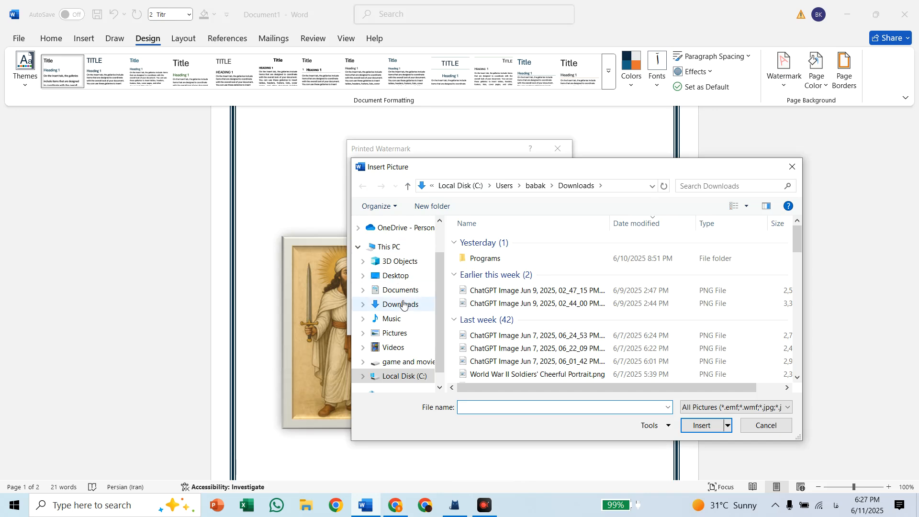
{"action": "left_click", "coordinate": [403, 303]}
{"action": "double_click", "coordinate": [494, 365]}
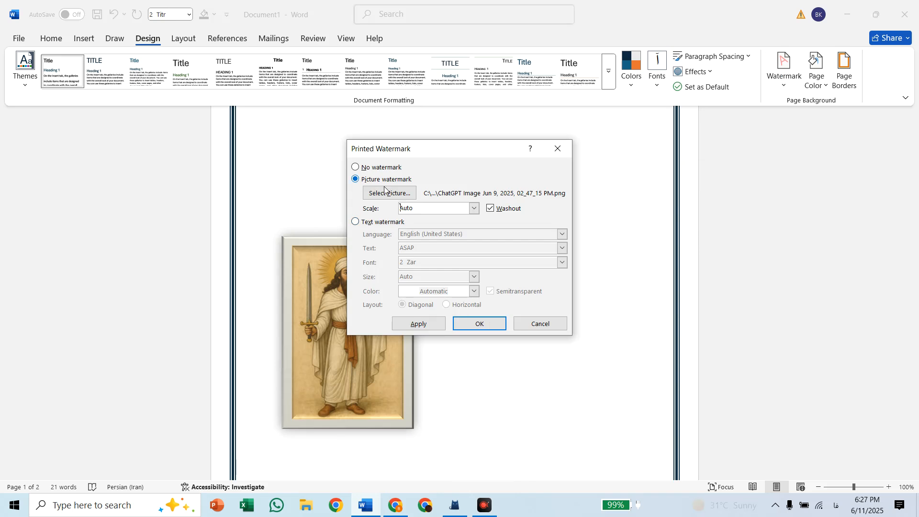
{"action": "left_click", "coordinate": [470, 324]}
{"action": "scroll", "coordinate": [473, 249], "scroll_direction": "up", "scroll_amount": 3}
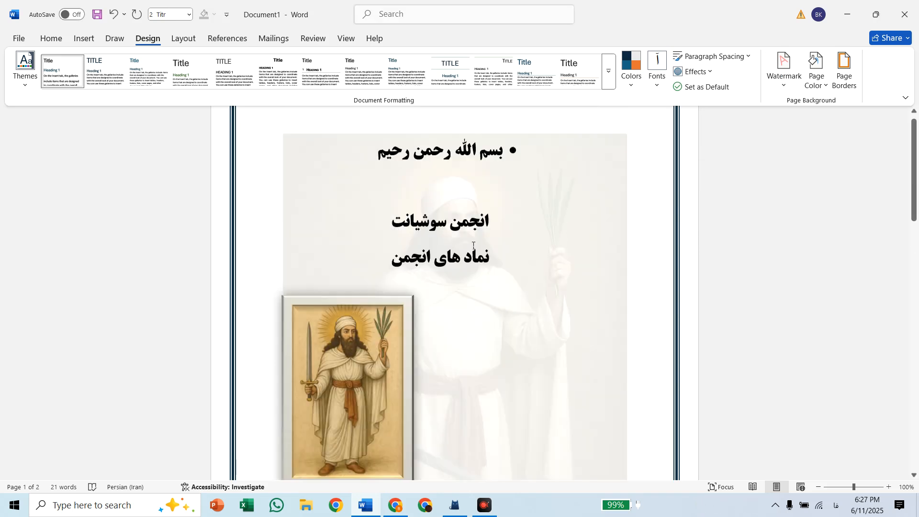
{"action": "scroll", "coordinate": [473, 249], "scroll_direction": "down", "scroll_amount": 3}
{"action": "scroll", "coordinate": [473, 249], "scroll_direction": "up", "scroll_amount": 1}
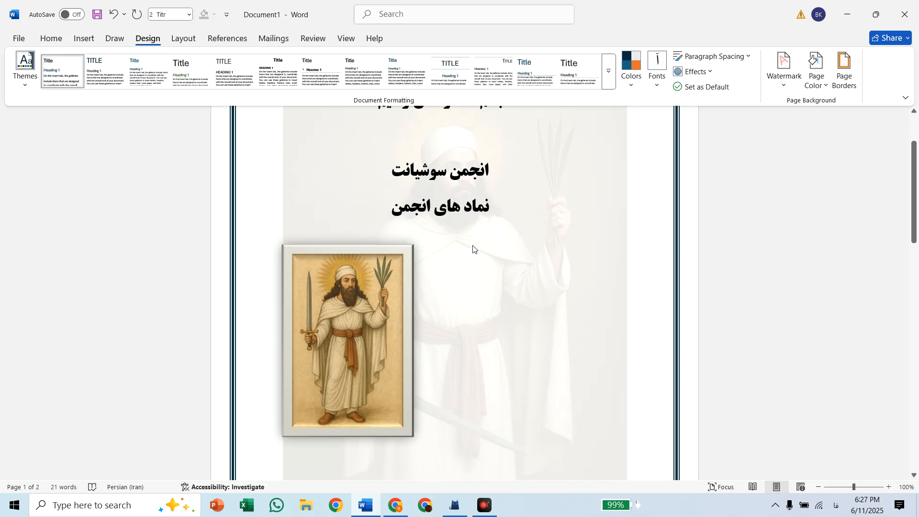
Set the current style set and theme as the default for all new blank documents
{"action": "left_click", "coordinate": [704, 85]}
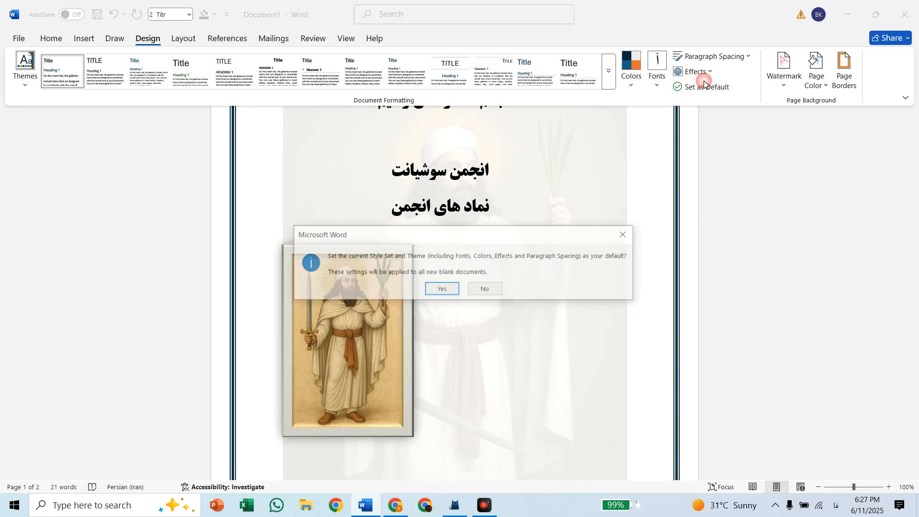
{"action": "left_click", "coordinate": [443, 288]}
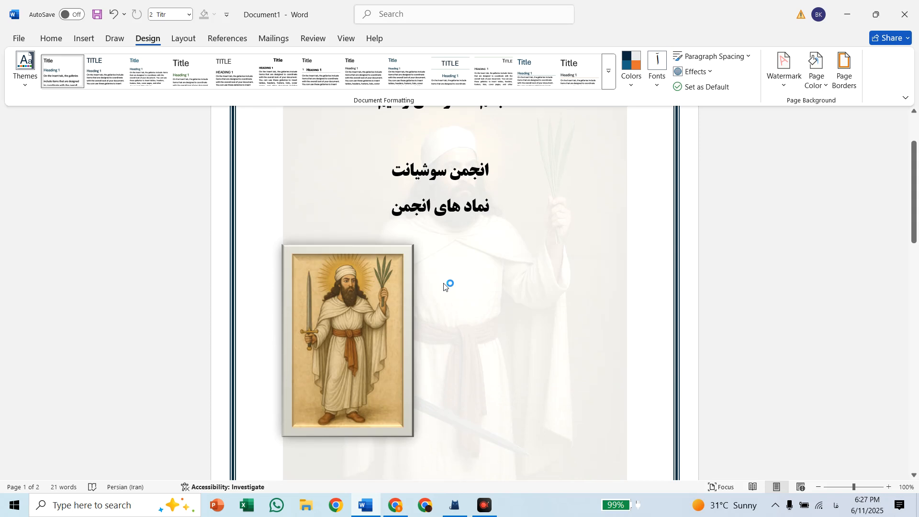
{"action": "left_click", "coordinate": [186, 39]}
{"action": "left_click", "coordinate": [139, 40]}
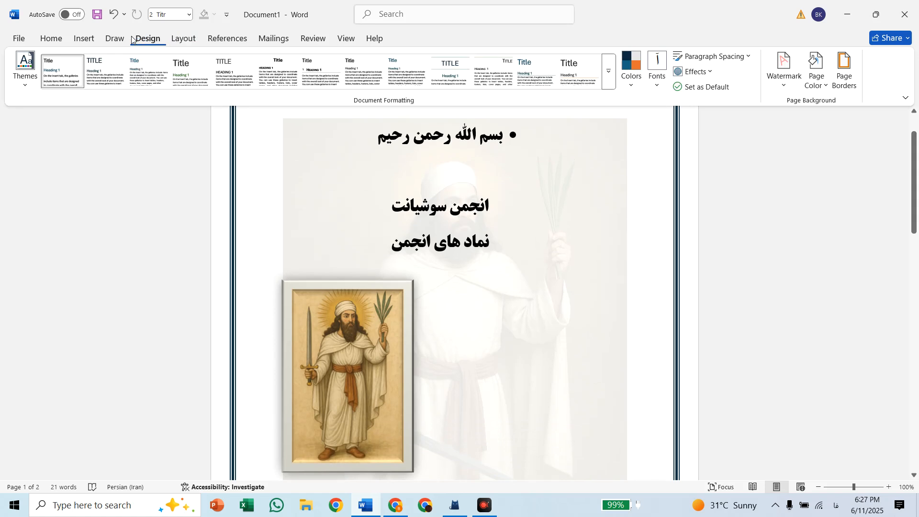
Try the Moderate page margins and replace them with the Wide preset
{"action": "left_click", "coordinate": [174, 39]}
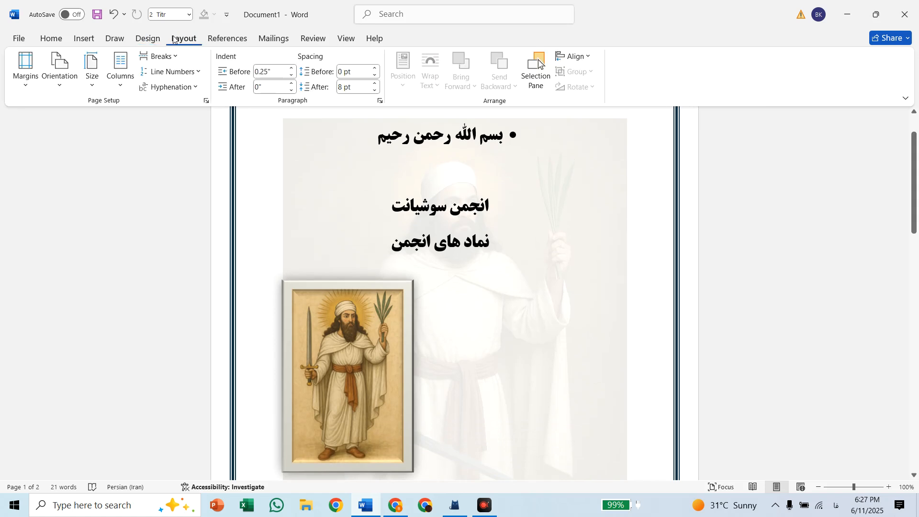
{"action": "left_click", "coordinate": [26, 69]}
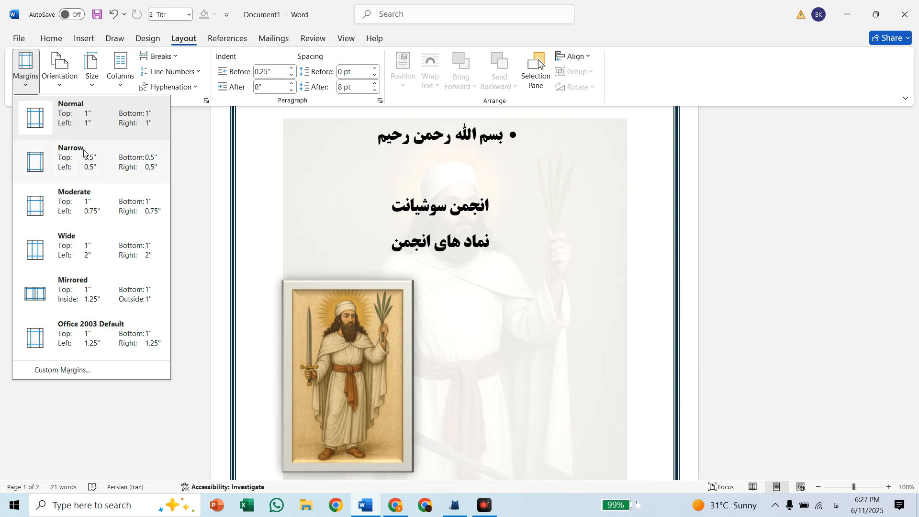
{"action": "left_click", "coordinate": [79, 210]}
{"action": "left_click", "coordinate": [28, 74]}
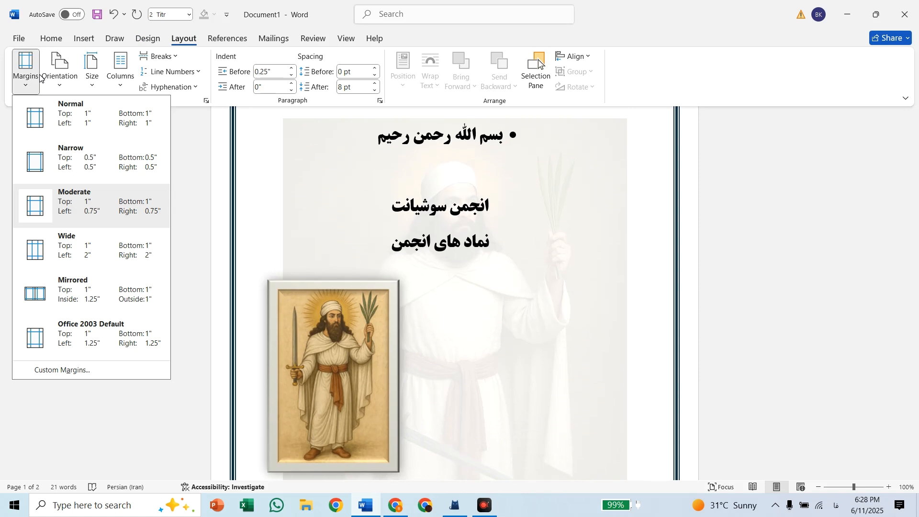
{"action": "left_click", "coordinate": [60, 257]}
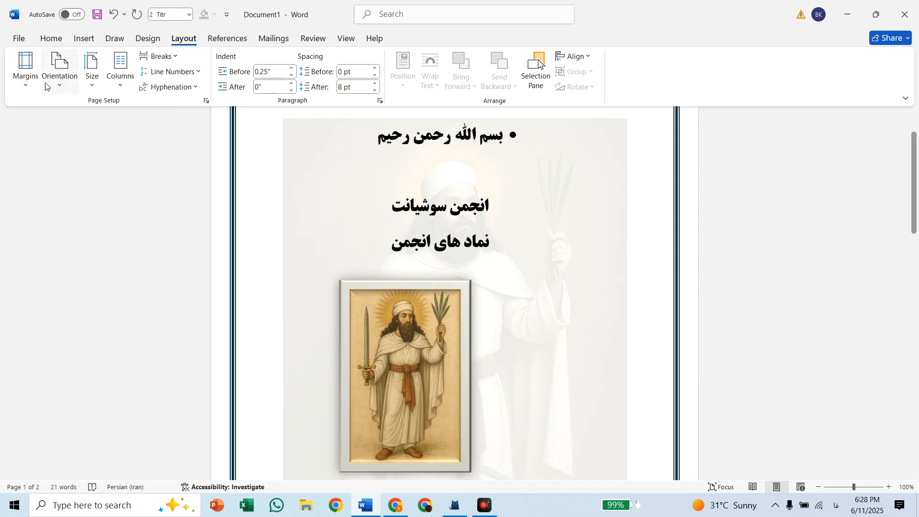
Try the Mirrored page margins and replace them with the Narrow preset
{"action": "left_click", "coordinate": [30, 76]}
{"action": "left_click", "coordinate": [86, 286]}
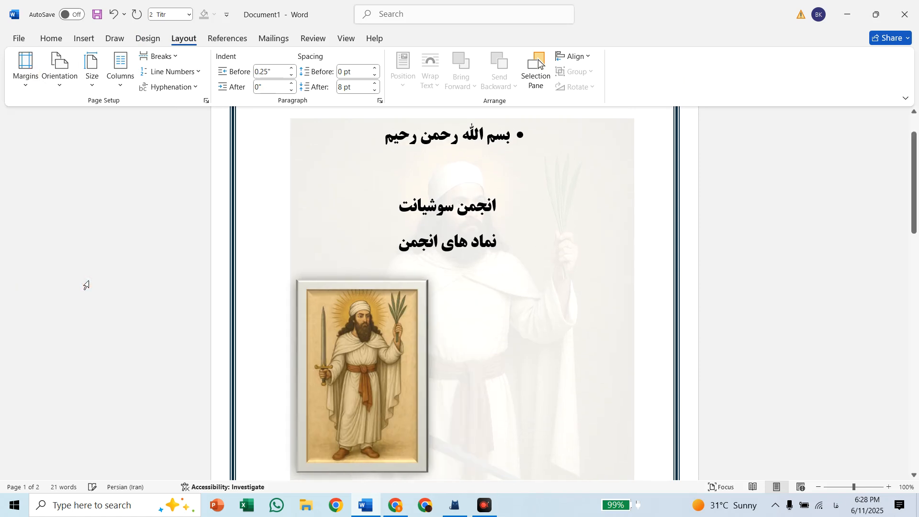
{"action": "left_click", "coordinate": [36, 78]}
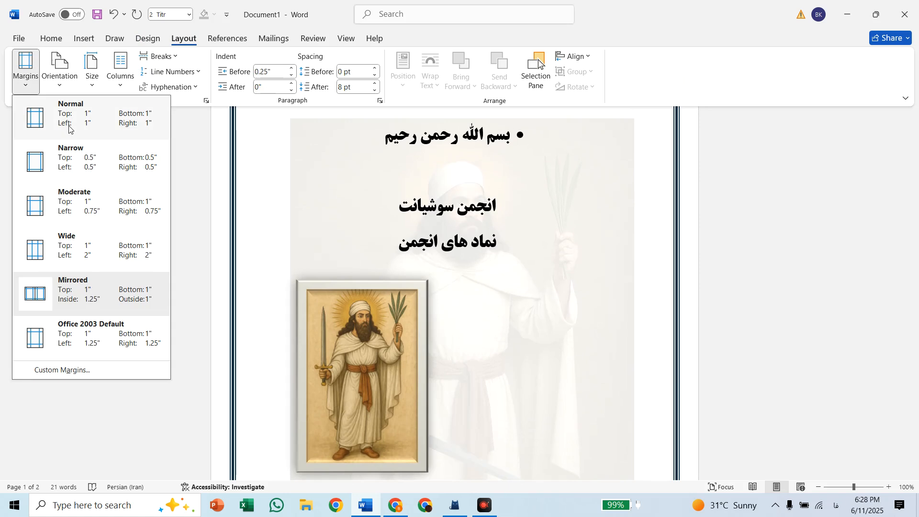
{"action": "left_click", "coordinate": [82, 159]}
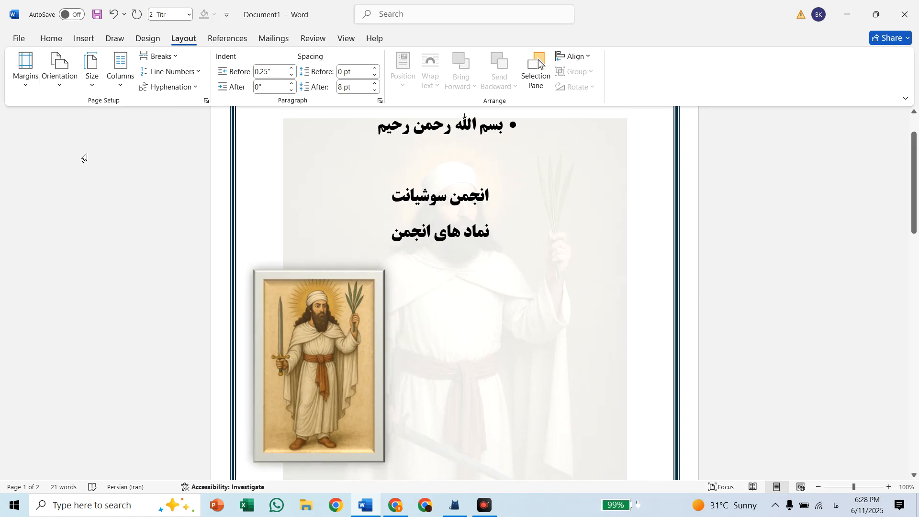
{"action": "left_click", "coordinate": [60, 80]}
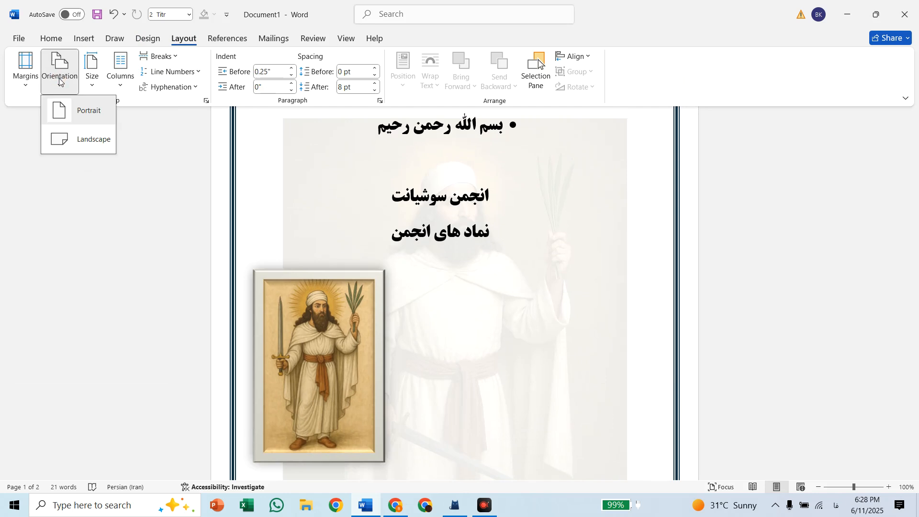
{"action": "left_click", "coordinate": [92, 76]}
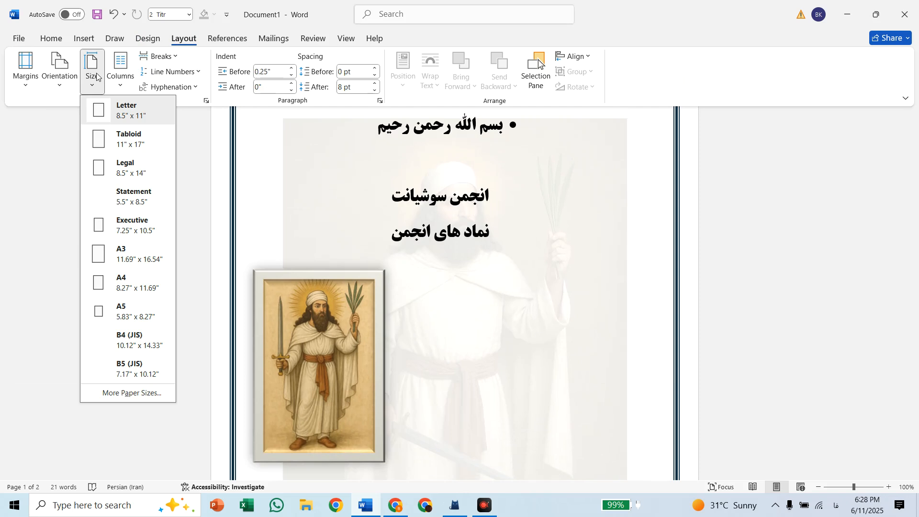
{"action": "left_click", "coordinate": [97, 76]}
Try a two-column layout for the document and replace it with three columns
{"action": "left_click", "coordinate": [120, 71]}
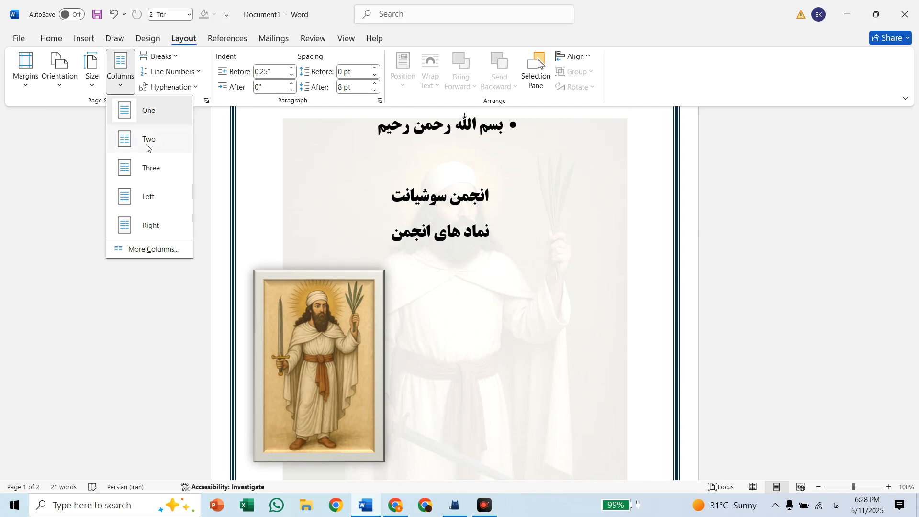
{"action": "left_click", "coordinate": [146, 144]}
{"action": "left_click", "coordinate": [125, 76]}
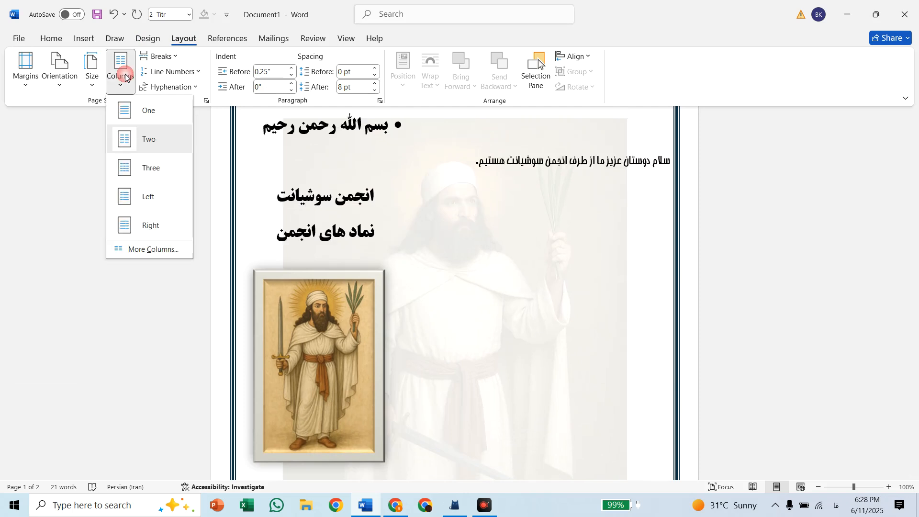
{"action": "left_click", "coordinate": [146, 165]}
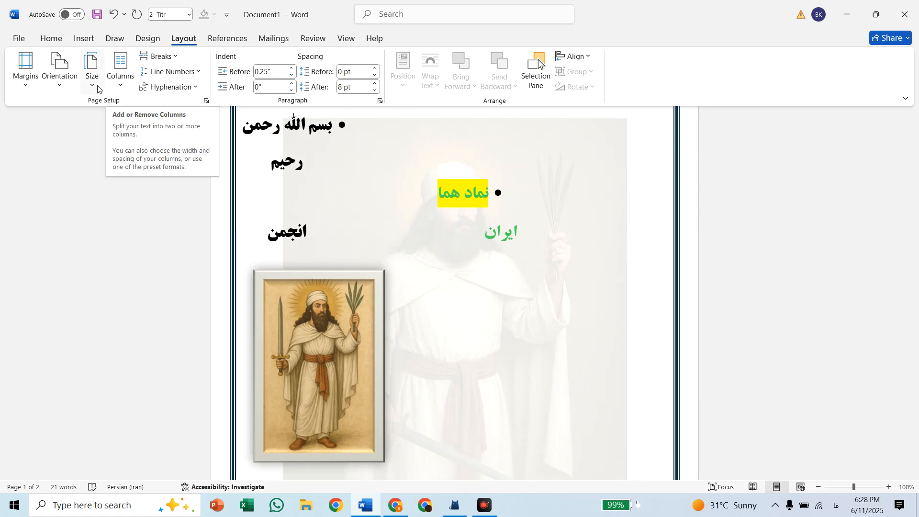
Select the green word "ایران", switch to Google Chrome and search Google for "ایران" in a new tab
{"action": "left_click", "coordinate": [504, 236]}
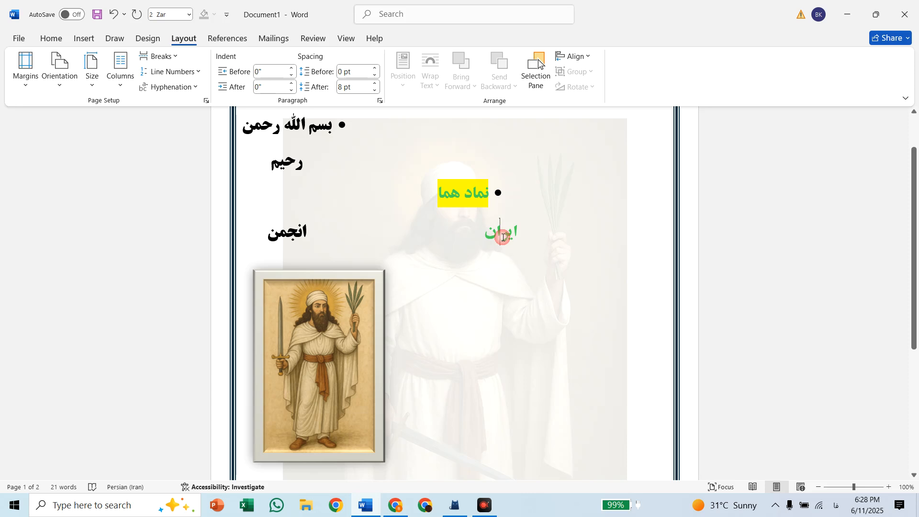
{"action": "double_click", "coordinate": [504, 236]}
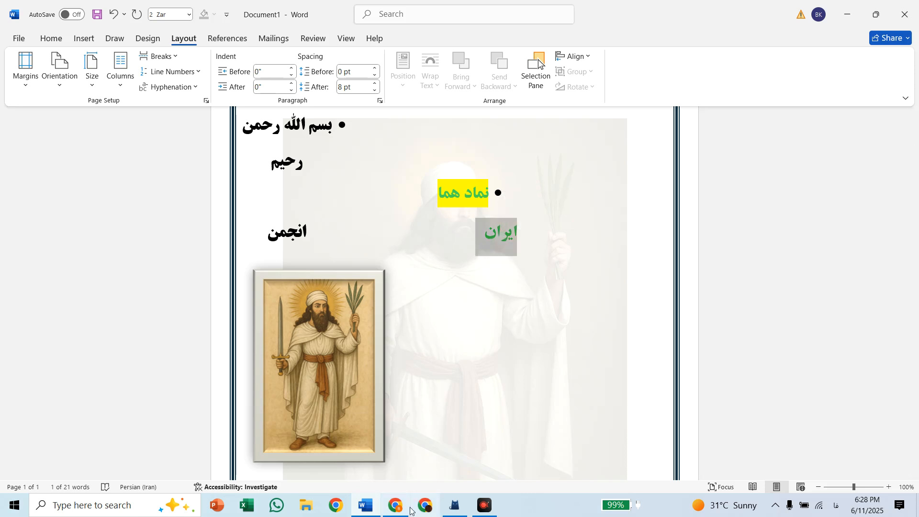
{"action": "mouse_move", "coordinate": [404, 506]}
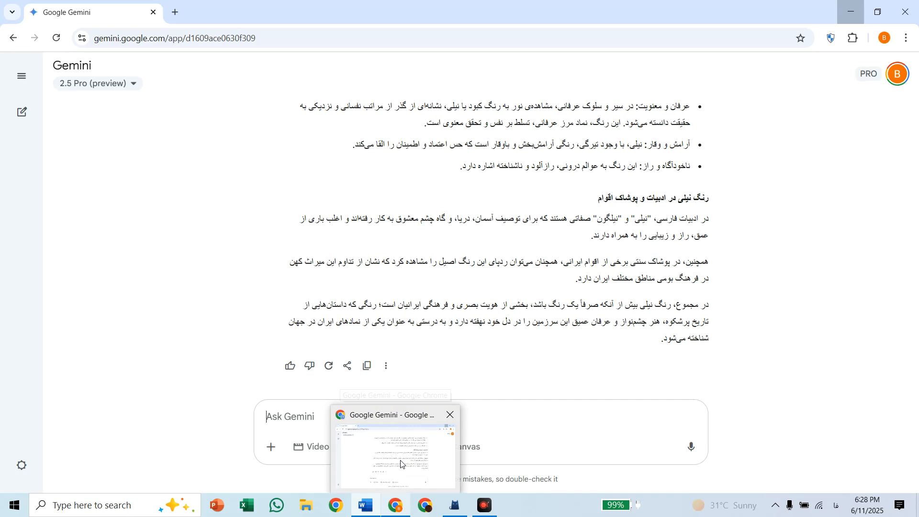
{"action": "left_click", "coordinate": [401, 462]}
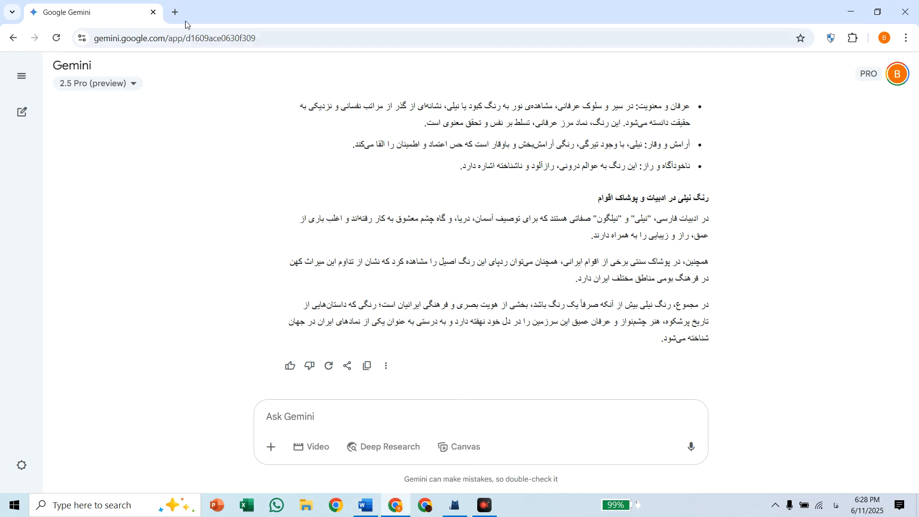
{"action": "left_click", "coordinate": [175, 12]}
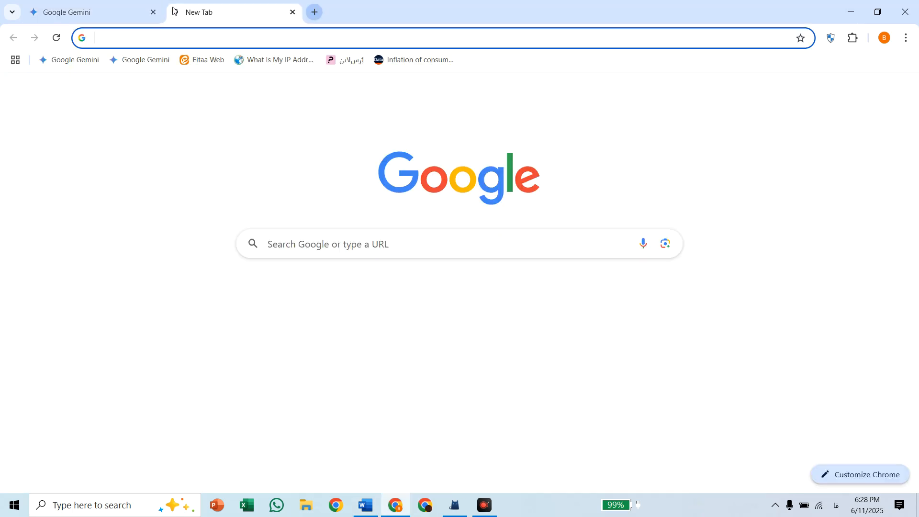
{"action": "left_click", "coordinate": [346, 236]}
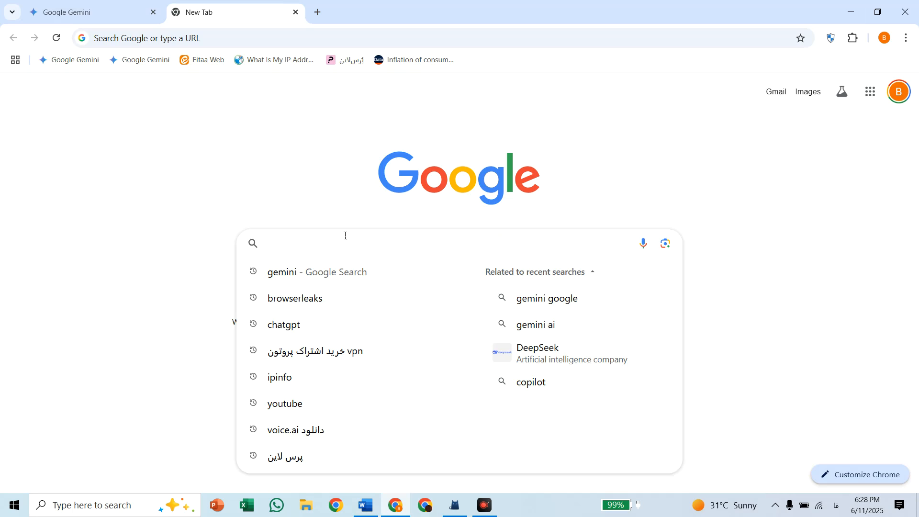
{"action": "type", "text": "ایران"}
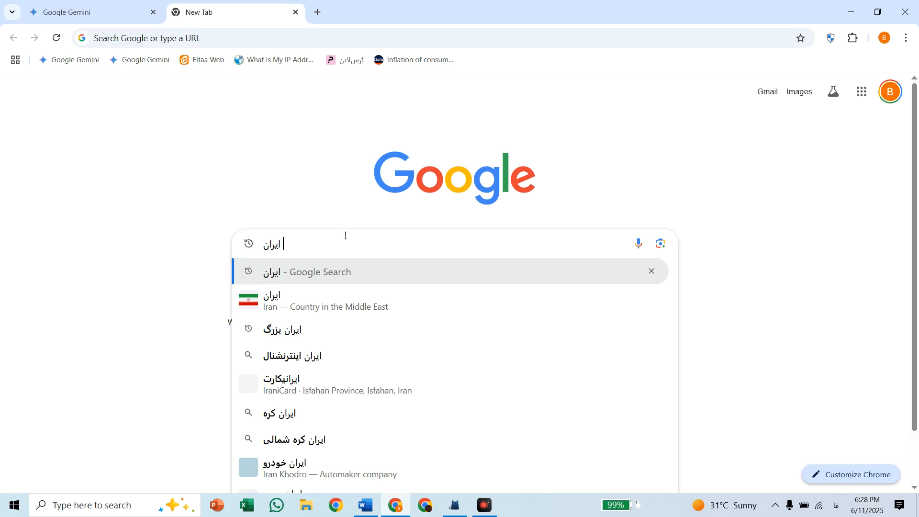
{"action": "key", "text": "Return"}
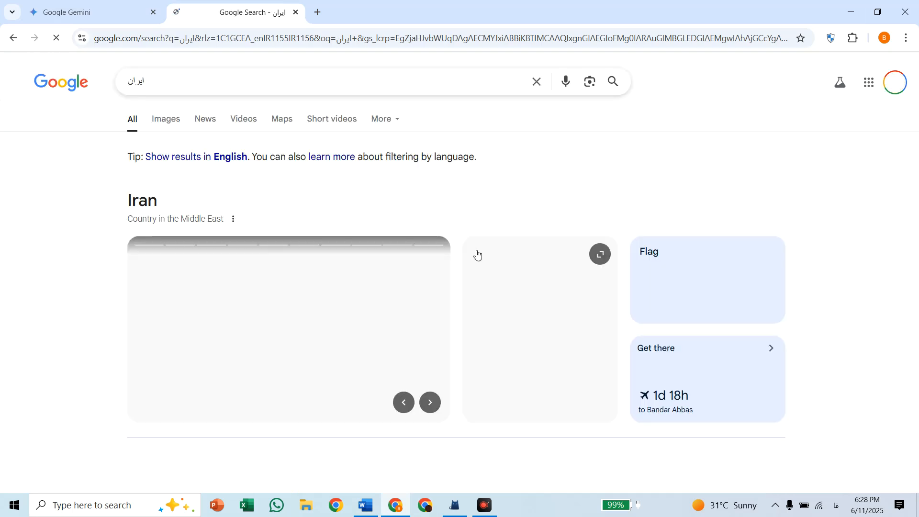
Open the Persian Wikipedia article on Iran, copy its web address and switch back to Word
{"action": "scroll", "coordinate": [469, 254], "scroll_direction": "down", "scroll_amount": 5}
{"action": "scroll", "coordinate": [466, 254], "scroll_direction": "down", "scroll_amount": 5}
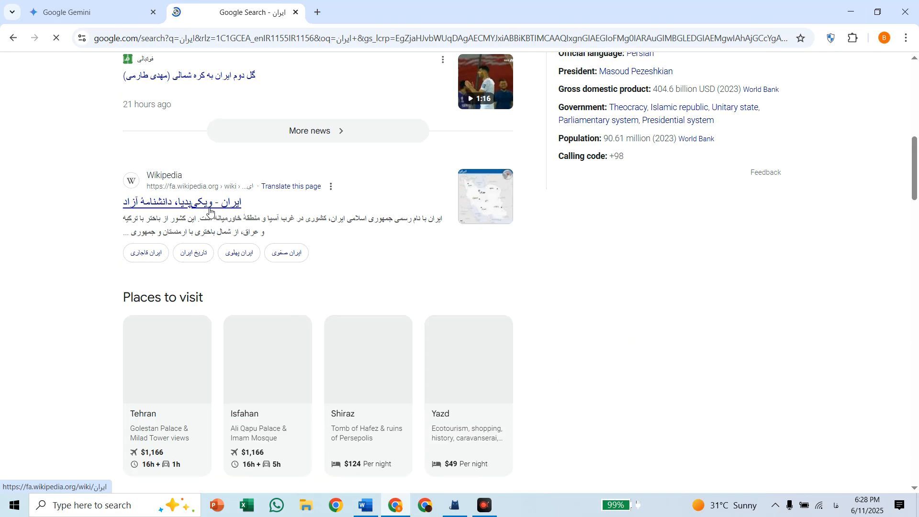
{"action": "left_click", "coordinate": [210, 211]}
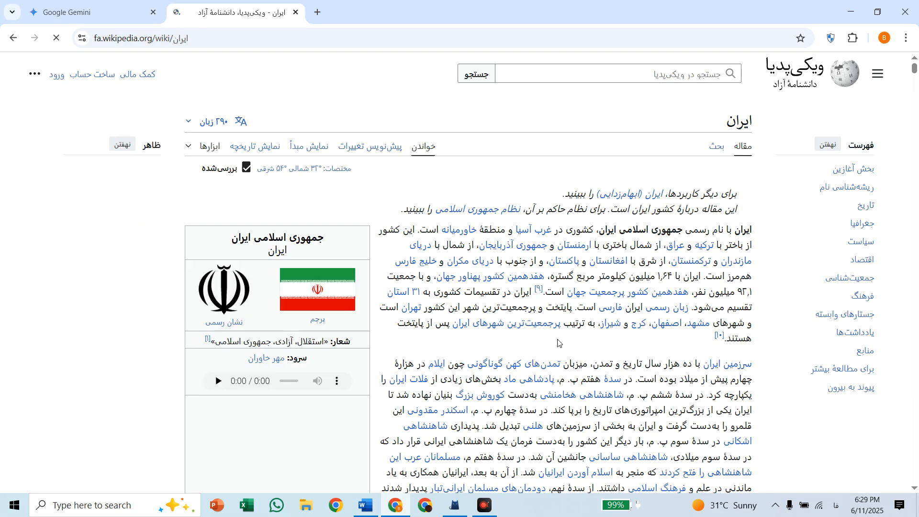
{"action": "scroll", "coordinate": [559, 342], "scroll_direction": "down", "scroll_amount": 5}
{"action": "scroll", "coordinate": [558, 342], "scroll_direction": "up", "scroll_amount": 4}
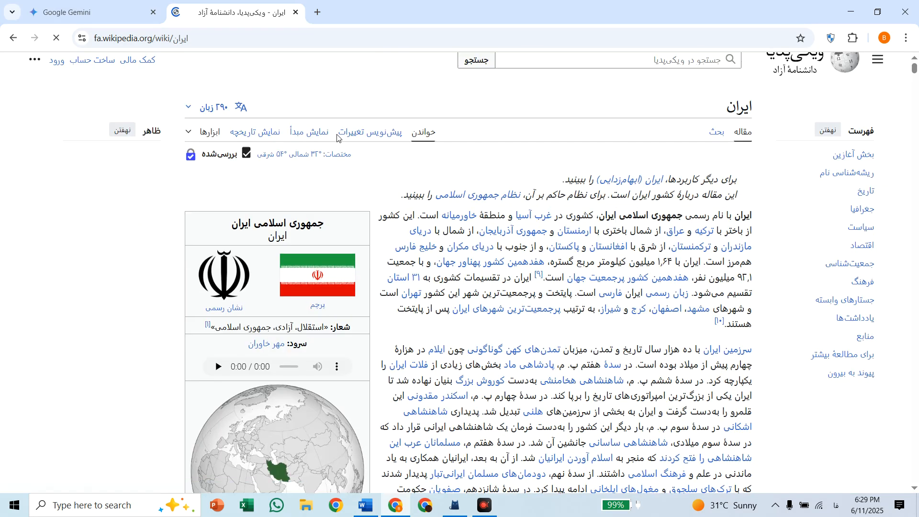
{"action": "left_click", "coordinate": [217, 38]}
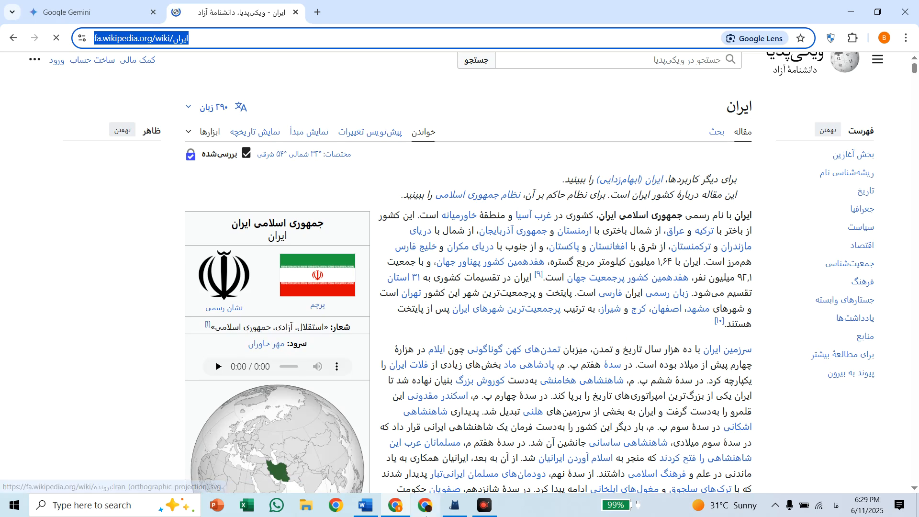
{"action": "left_click", "coordinate": [426, 508]}
{"action": "left_click", "coordinate": [390, 506]}
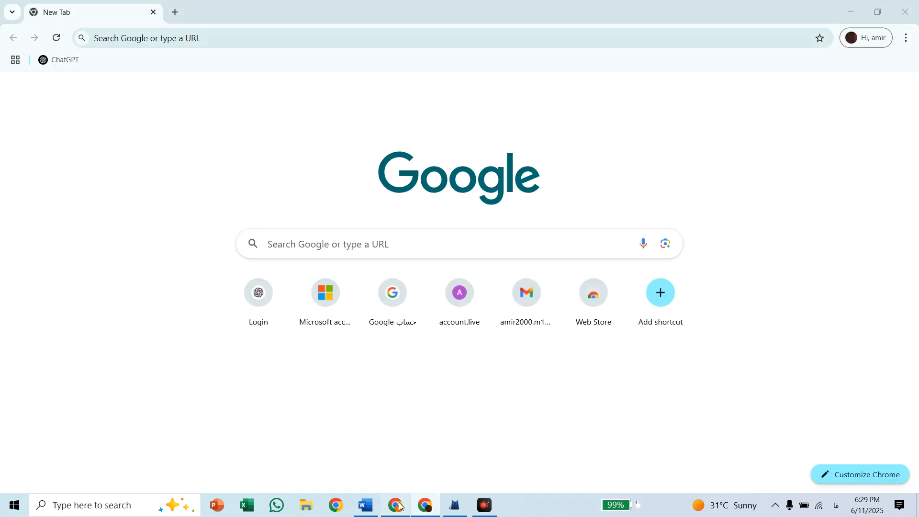
{"action": "left_click", "coordinate": [383, 506]}
{"action": "left_click", "coordinate": [367, 506]}
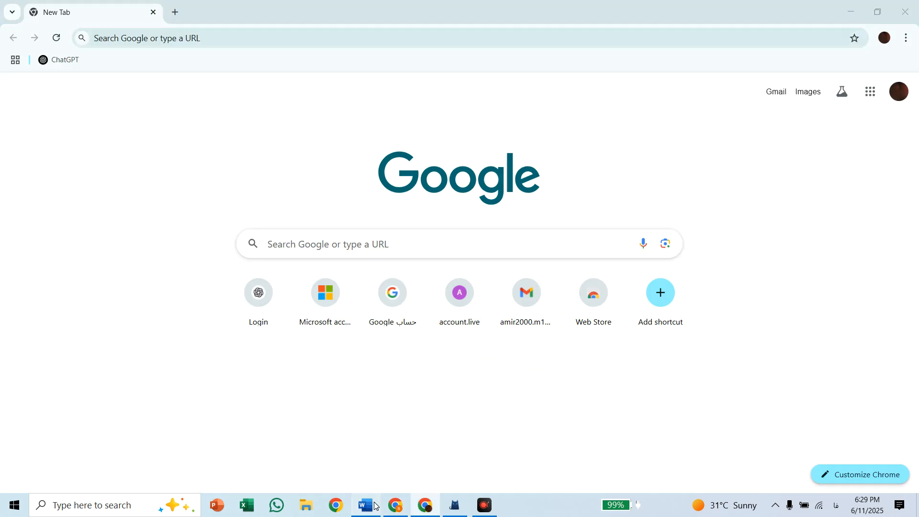
{"action": "scroll", "coordinate": [458, 323], "scroll_direction": "down", "scroll_amount": 5}
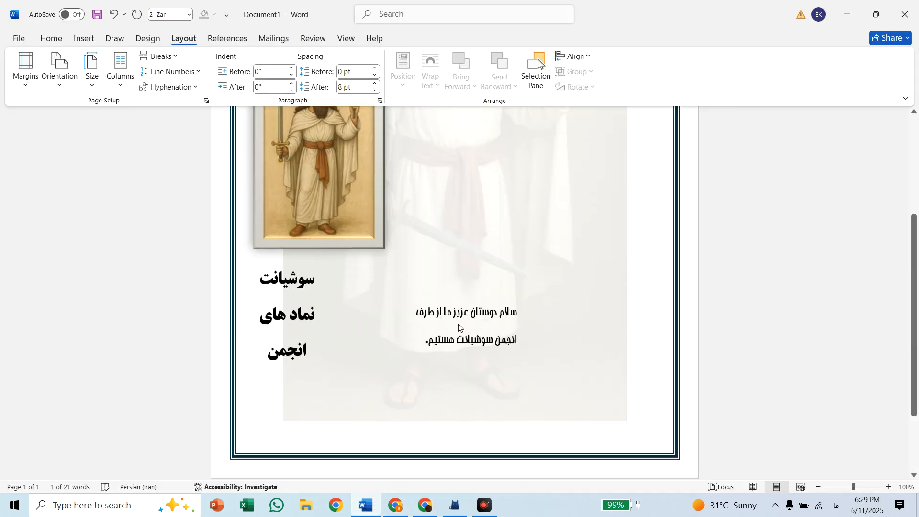
{"action": "scroll", "coordinate": [456, 287], "scroll_direction": "up", "scroll_amount": 3}
{"action": "scroll", "coordinate": [457, 292], "scroll_direction": "down", "scroll_amount": 3}
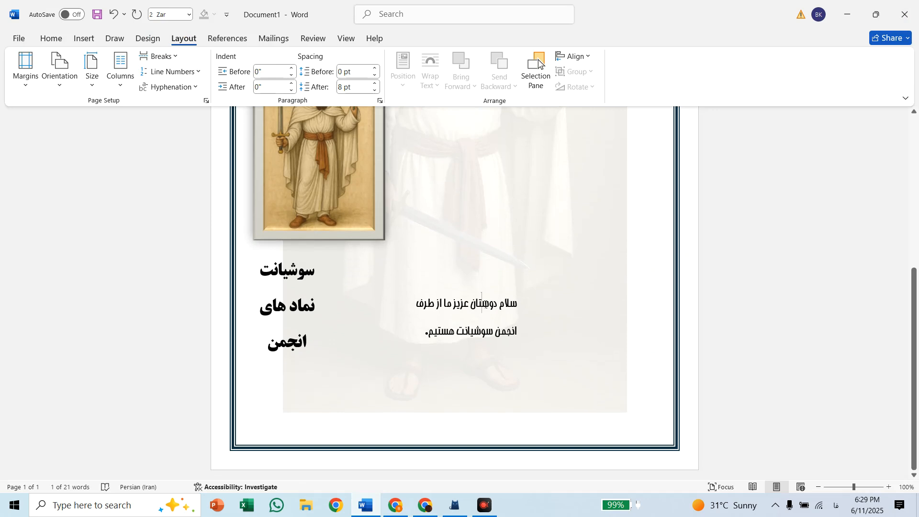
{"action": "double_click", "coordinate": [484, 304]}
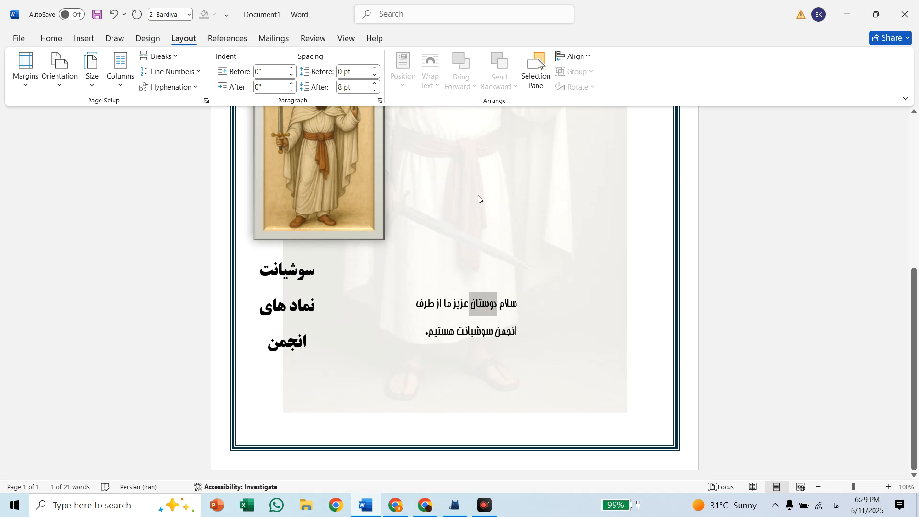
{"action": "left_click", "coordinate": [478, 196]}
{"action": "scroll", "coordinate": [501, 328], "scroll_direction": "down", "scroll_amount": 1}
{"action": "scroll", "coordinate": [493, 292], "scroll_direction": "up", "scroll_amount": 4}
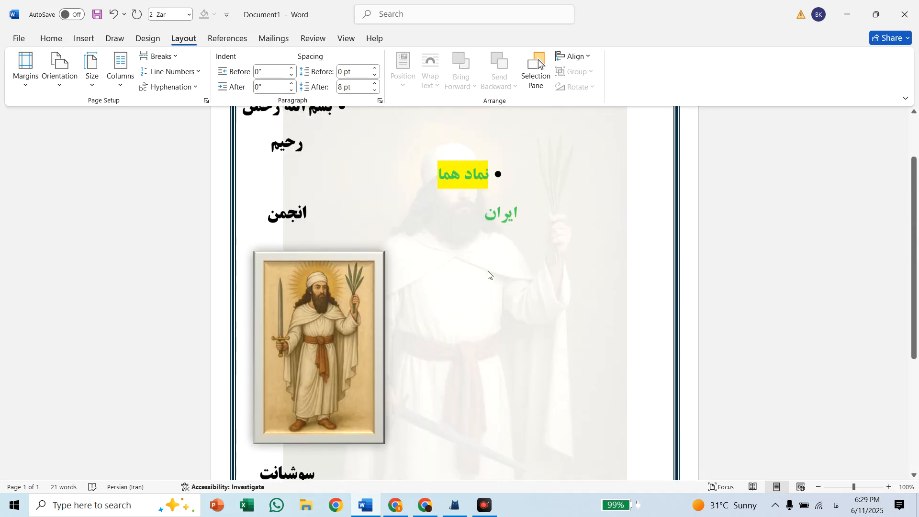
Hyperlink the green word "ایران" to the copied Persian Wikipedia address
{"action": "double_click", "coordinate": [498, 220]}
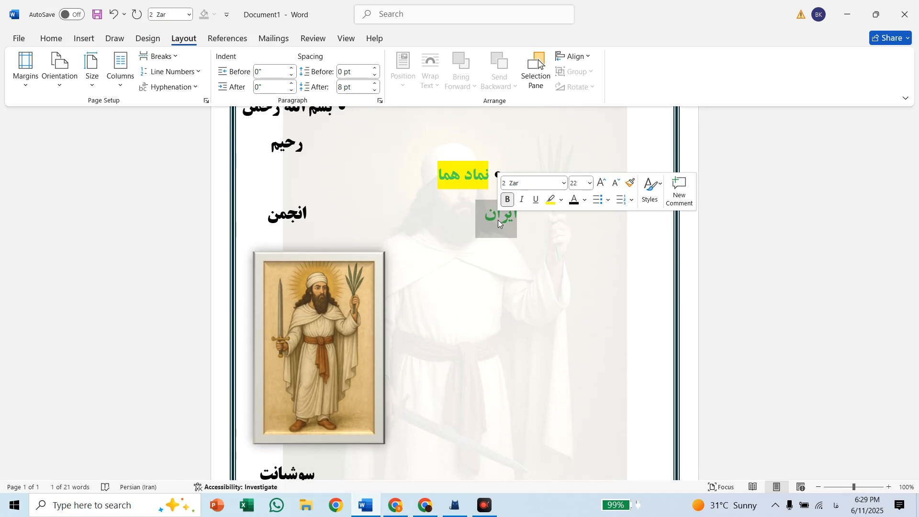
{"action": "right_click", "coordinate": [498, 219]}
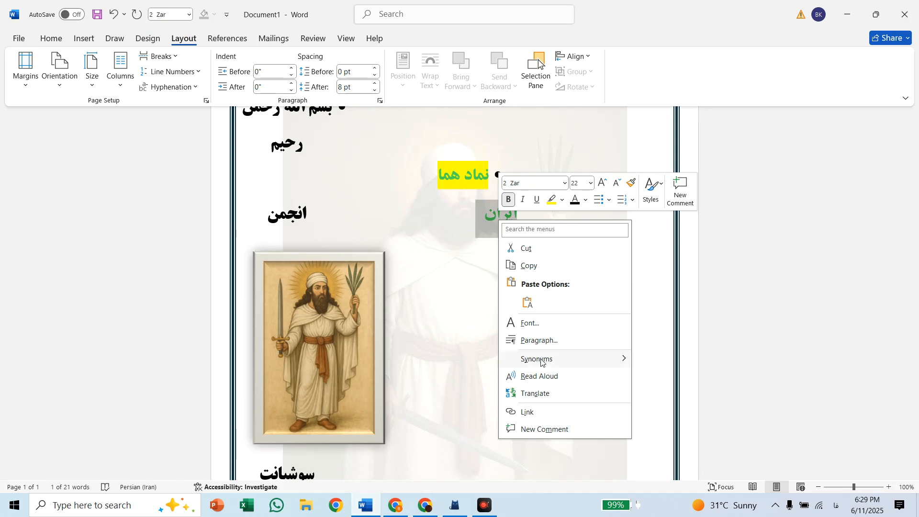
{"action": "left_click", "coordinate": [528, 412]}
{"action": "left_click", "coordinate": [395, 305]}
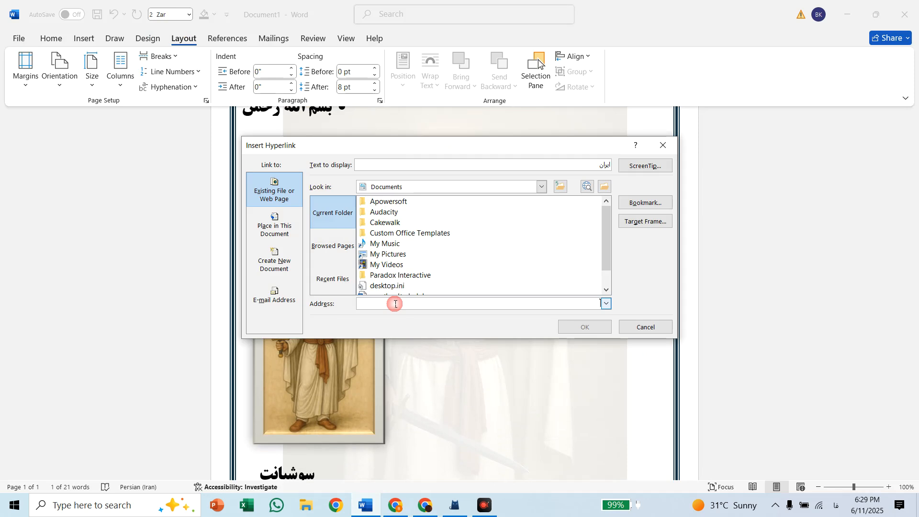
{"action": "type", "text": "https://fa.wikipedia.org/wiki/%D8%A7%DB%8C%D8%B1%D8%A7%D9%86"}
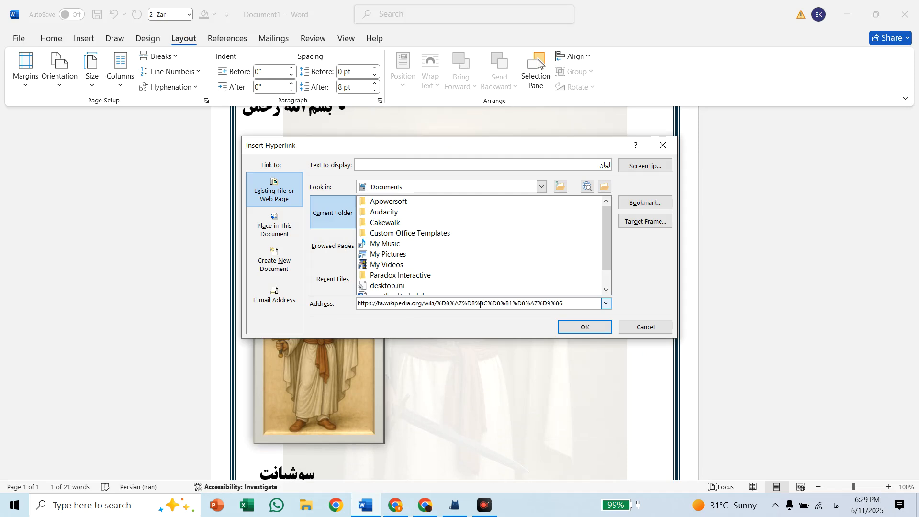
{"action": "left_click", "coordinate": [585, 326]}
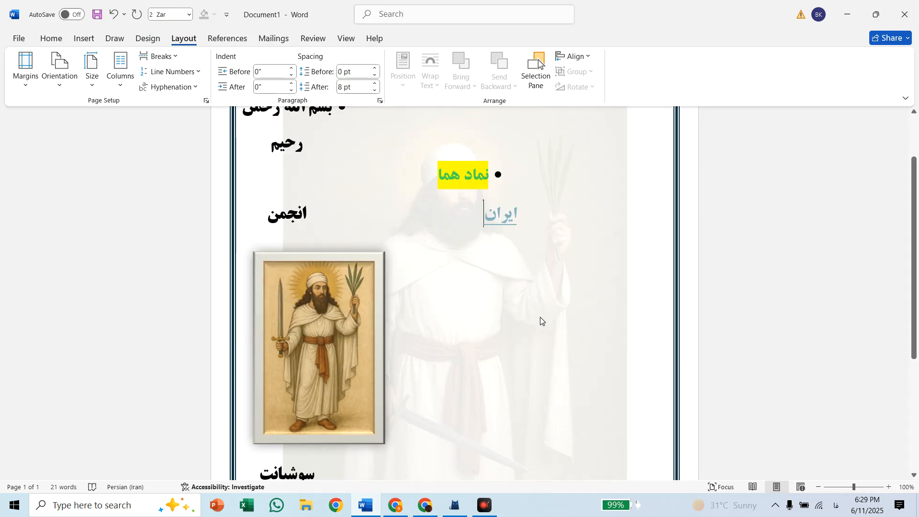
Follow the new "ایران" hyperlink to check the page it opens, and minimize the browser
{"action": "mouse_move", "coordinate": [502, 213]}
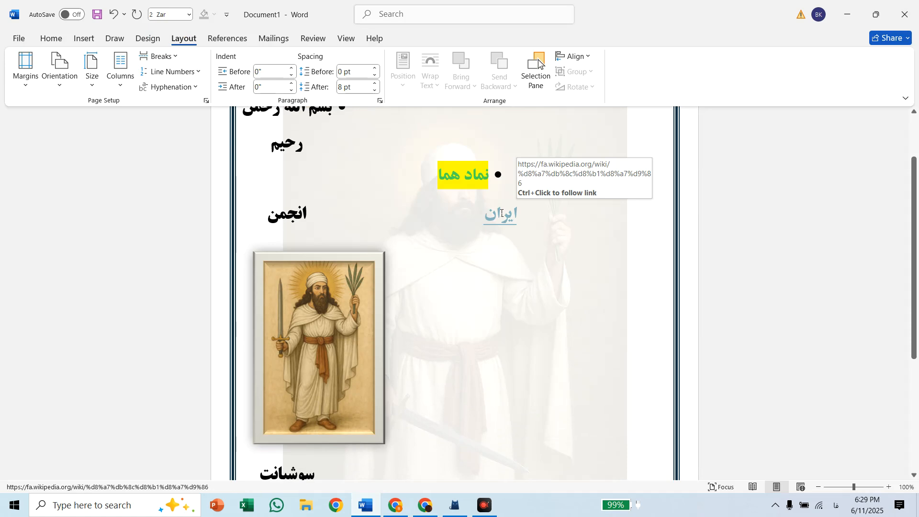
{"action": "left_click", "coordinate": [501, 214], "text": "ctrl"}
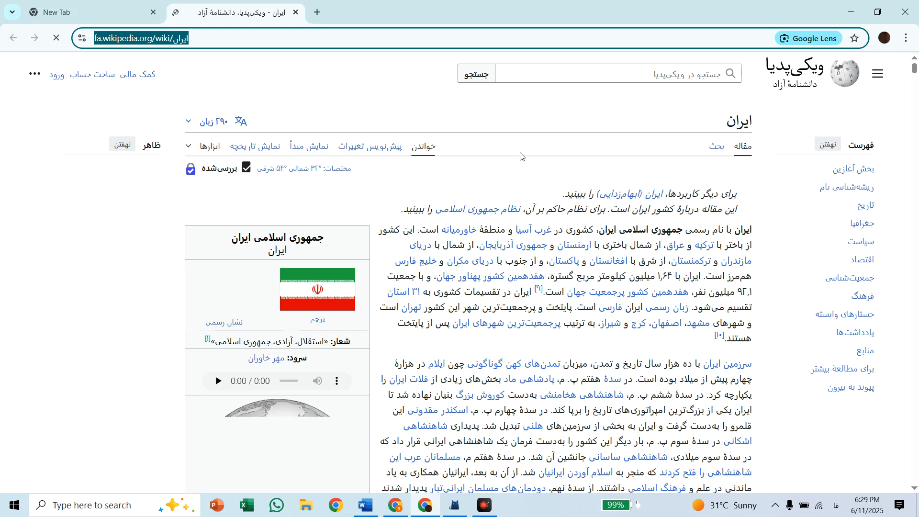
{"action": "left_click", "coordinate": [850, 13]}
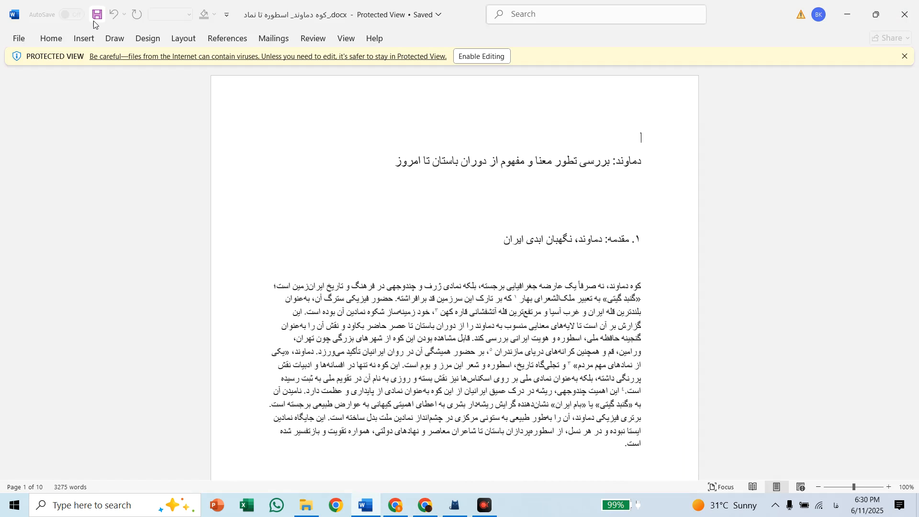
Enable editing for the protected document about Mount Damavand
{"action": "left_click", "coordinate": [494, 58]}
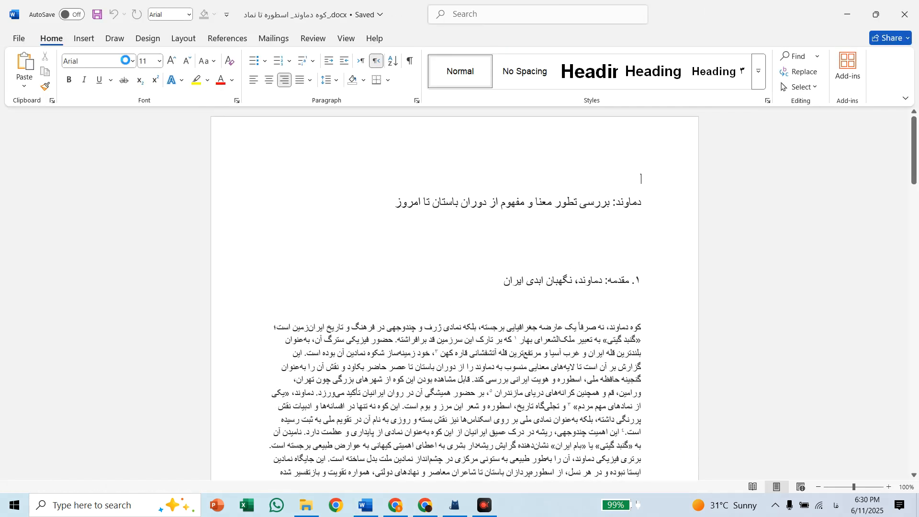
Center the empty line above the document title and enter "انجمن سوشیانت" on it
{"action": "left_click", "coordinate": [266, 81]}
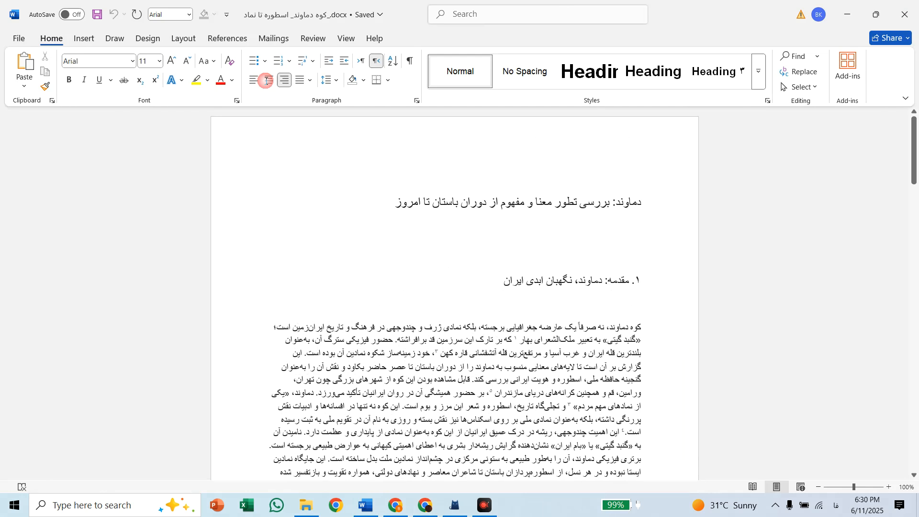
{"action": "left_click", "coordinate": [361, 140]}
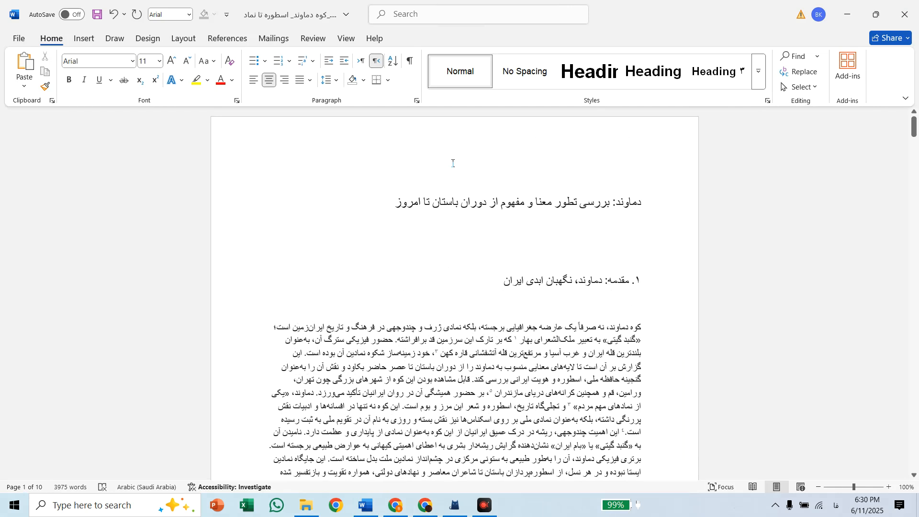
{"action": "type", "text": "انجن"}
{"action": "key", "text": "BackSpace"}
{"action": "type", "text": "من سوشیانت"}
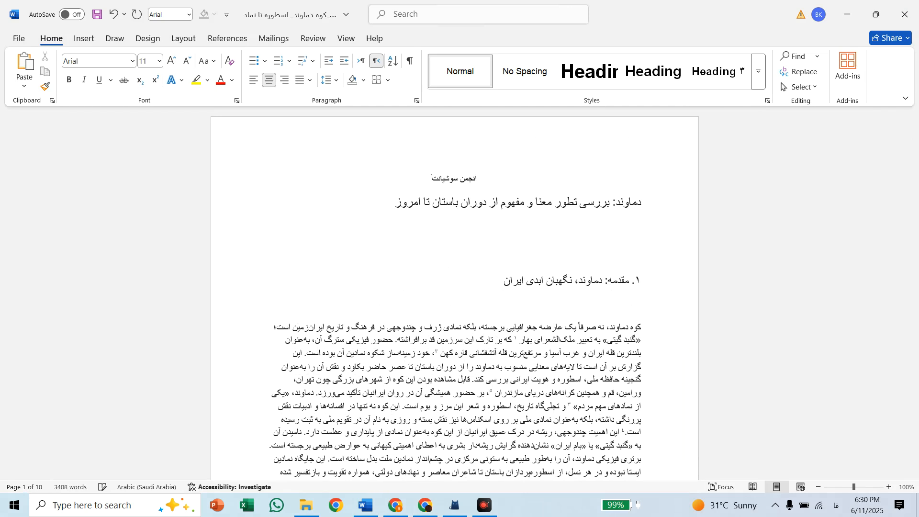
Format the "انجمن سوشیانت" line in the 2 Titr font at size 24
{"action": "triple_click", "coordinate": [467, 166]}
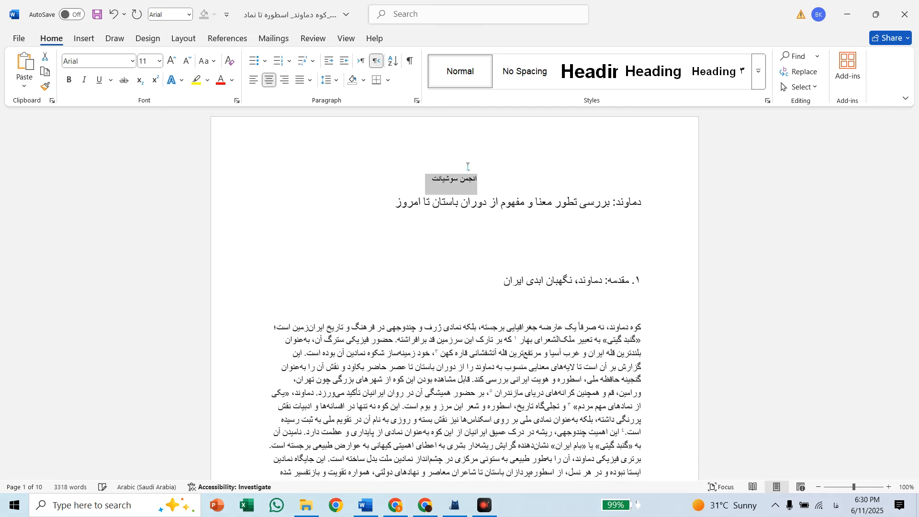
{"action": "left_click", "coordinate": [159, 60]}
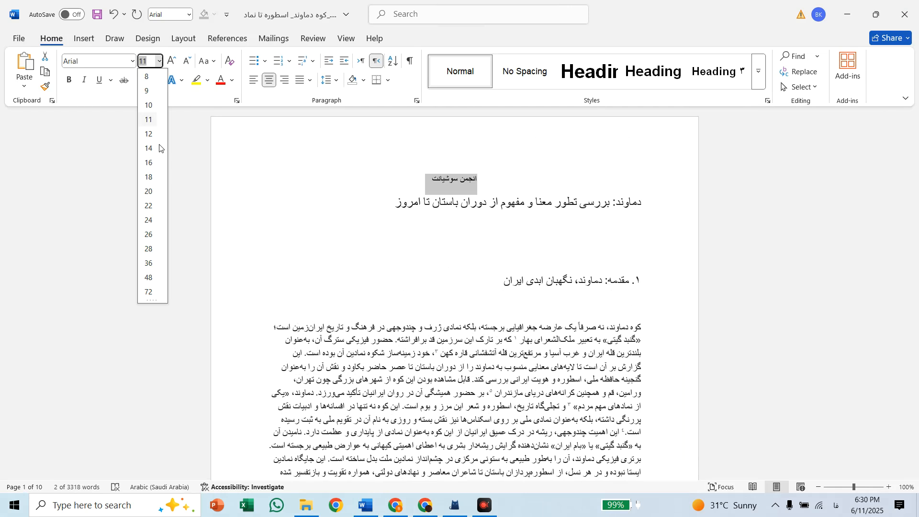
{"action": "left_click", "coordinate": [149, 220]}
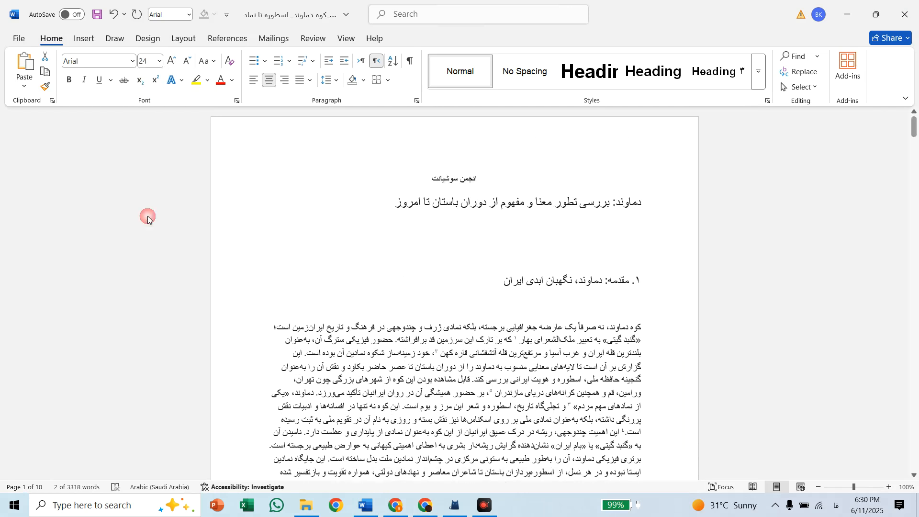
{"action": "left_click", "coordinate": [132, 61]}
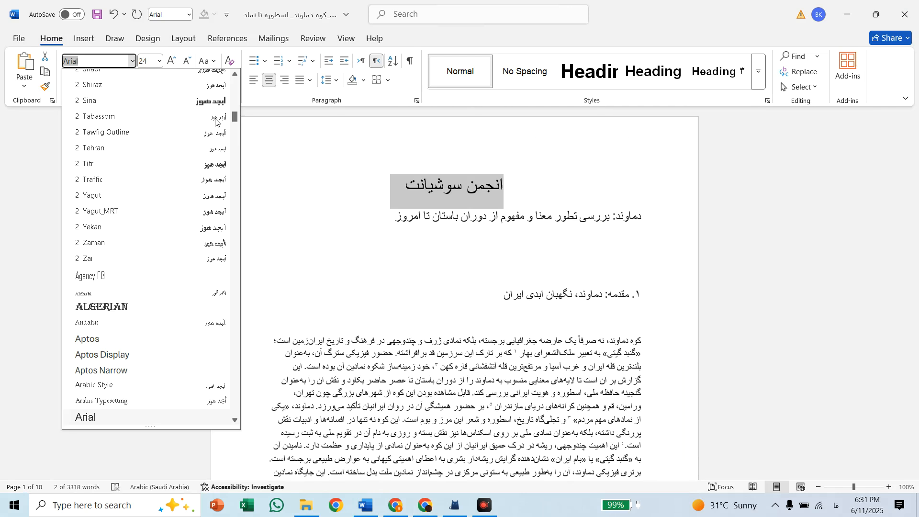
{"action": "scroll", "coordinate": [126, 154], "scroll_direction": "down", "scroll_amount": 10}
{"action": "scroll", "coordinate": [126, 154], "scroll_direction": "up", "scroll_amount": 10}
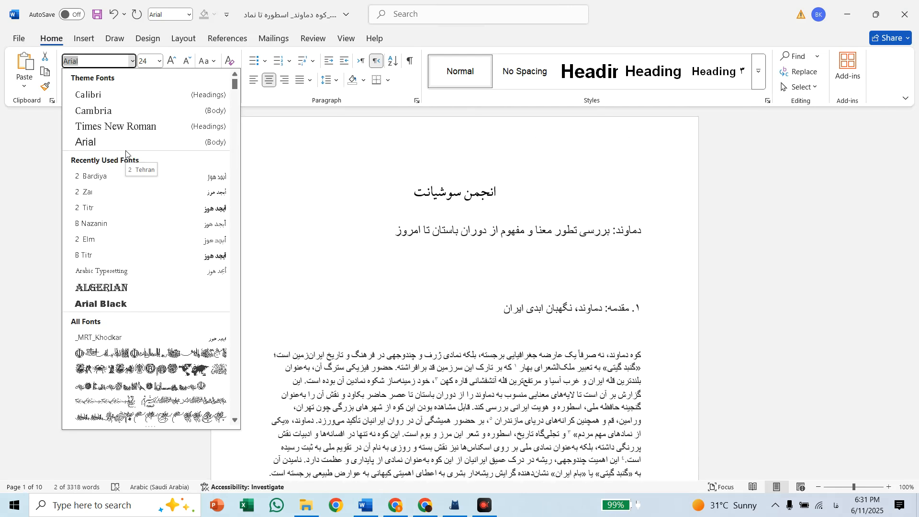
{"action": "left_click", "coordinate": [95, 214]}
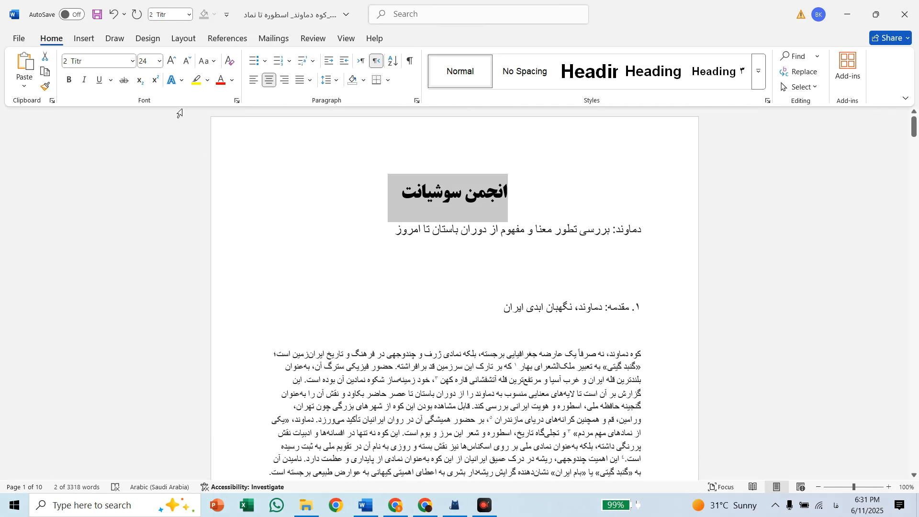
Make the title line "دماوند: بررسی تطور معنا و مفهوم از دوران باستان تا امروز" bold in the B Titr font
{"action": "scroll", "coordinate": [563, 341], "scroll_direction": "down", "scroll_amount": 3}
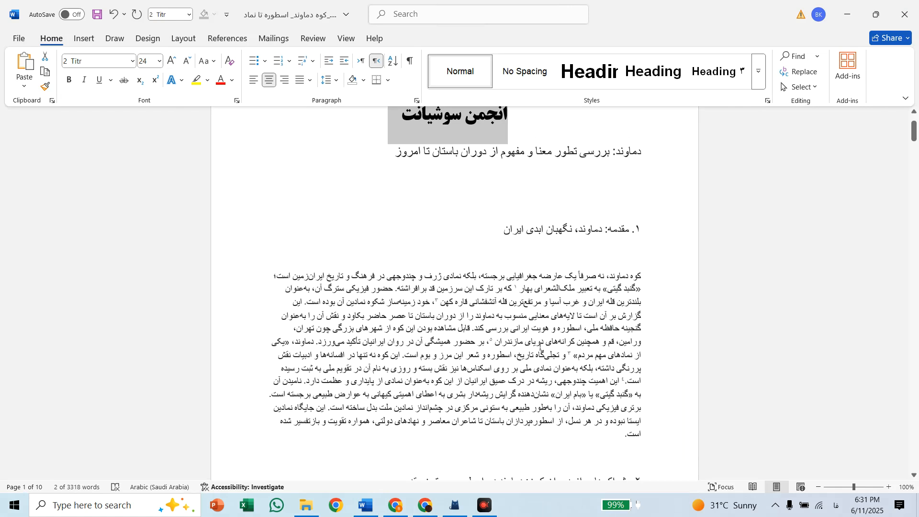
{"action": "left_click", "coordinate": [526, 342]}
{"action": "scroll", "coordinate": [479, 269], "scroll_direction": "up", "scroll_amount": 2}
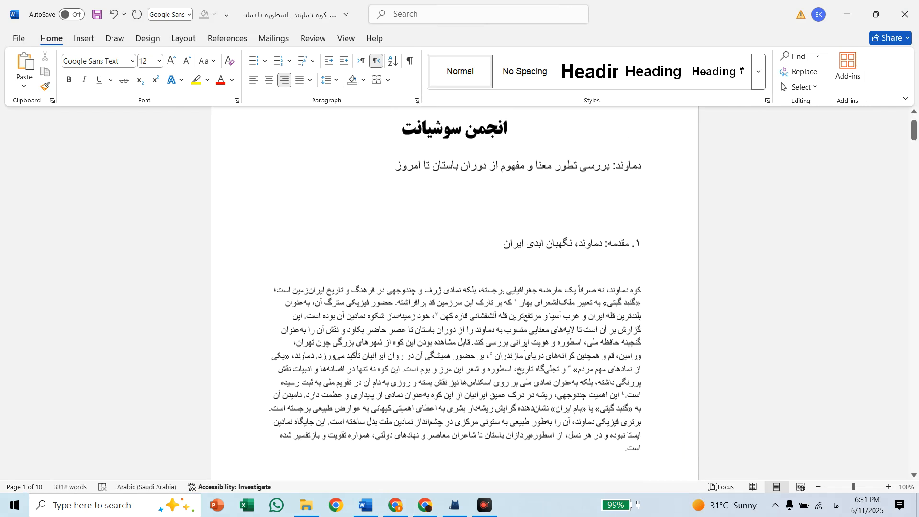
{"action": "left_click", "coordinate": [395, 197]}
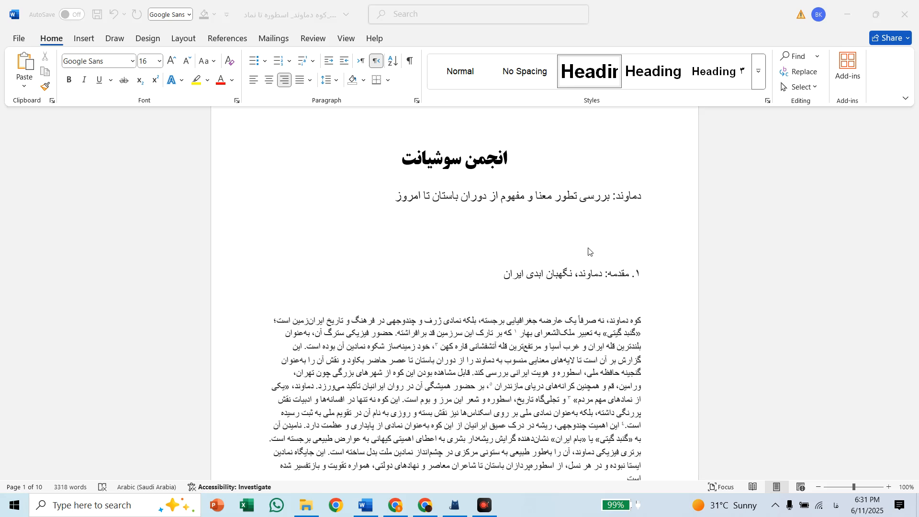
{"action": "left_click", "coordinate": [400, 199]}
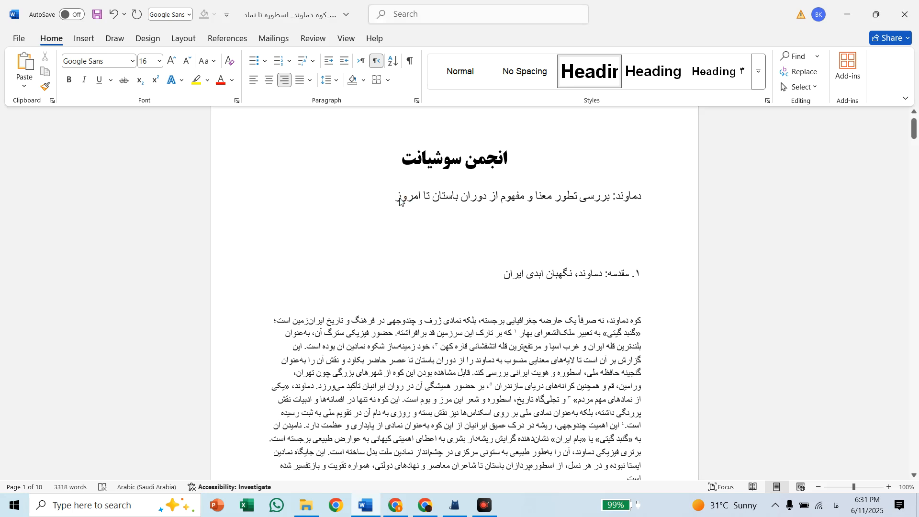
{"action": "key", "text": "shift+Home"}
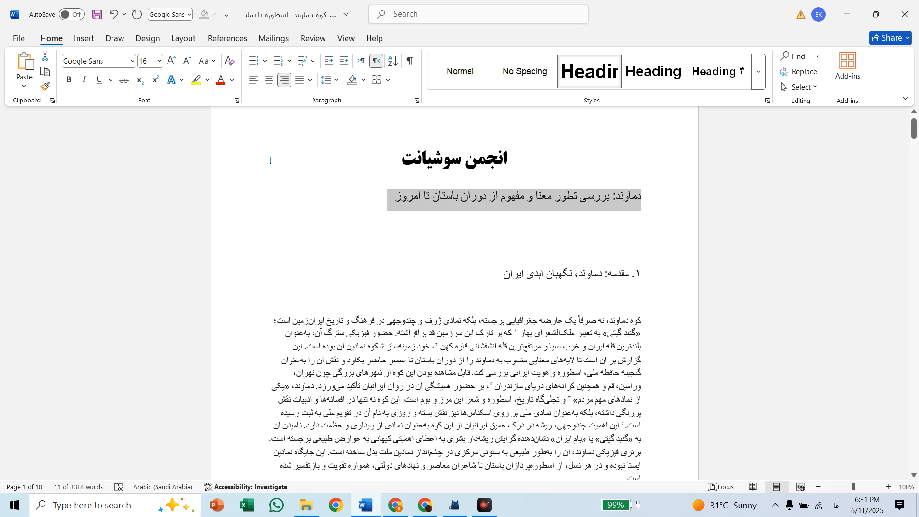
{"action": "left_click", "coordinate": [70, 80]}
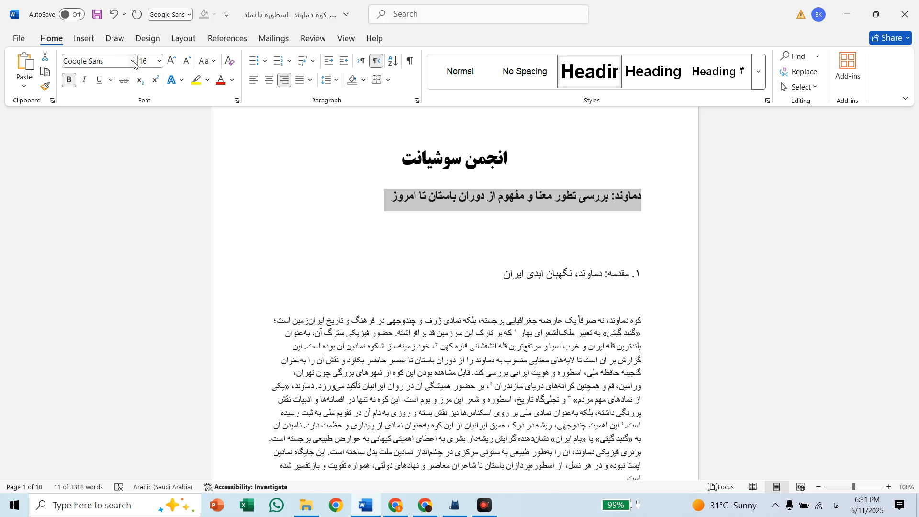
{"action": "left_click", "coordinate": [133, 61]}
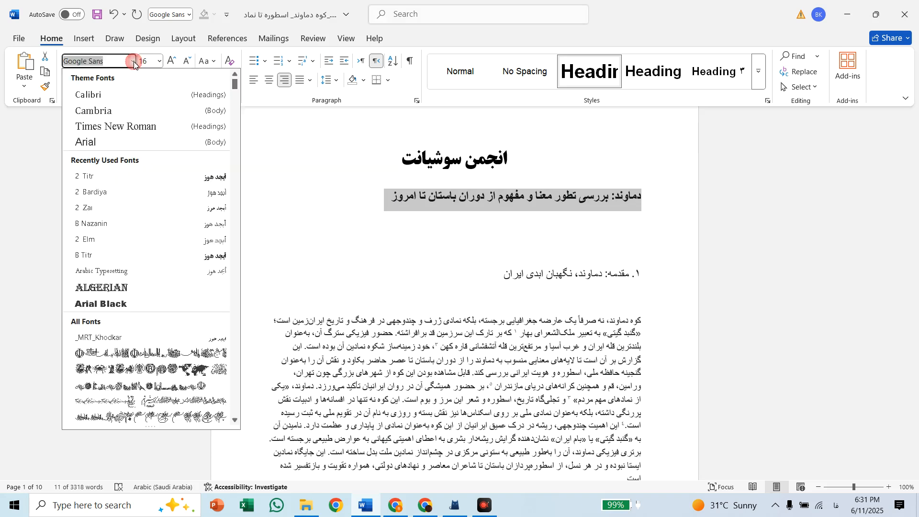
{"action": "left_click", "coordinate": [103, 255]}
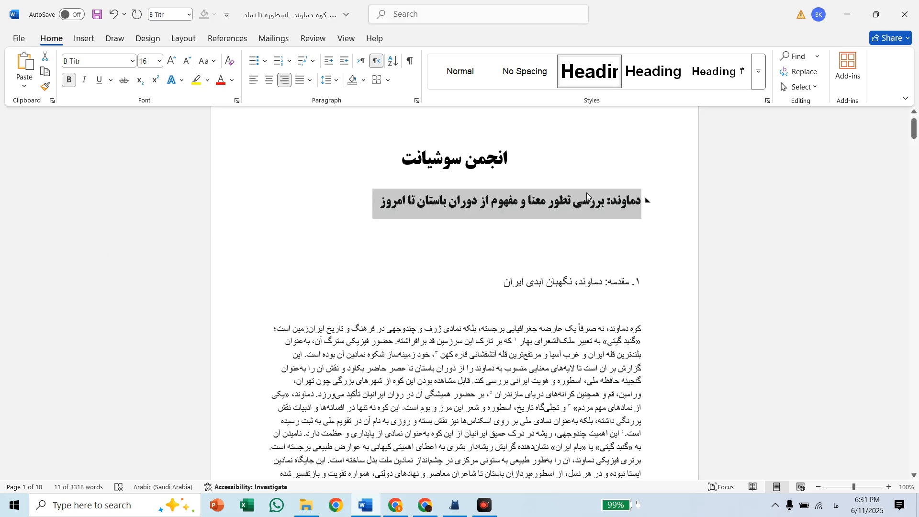
Set the heading and body paragraph of section 1, "مقدمه: دماوند، نگهبان ابدی ایران", to the 2 Zar font at size 14
{"action": "scroll", "coordinate": [587, 193], "scroll_direction": "up", "scroll_amount": 6}
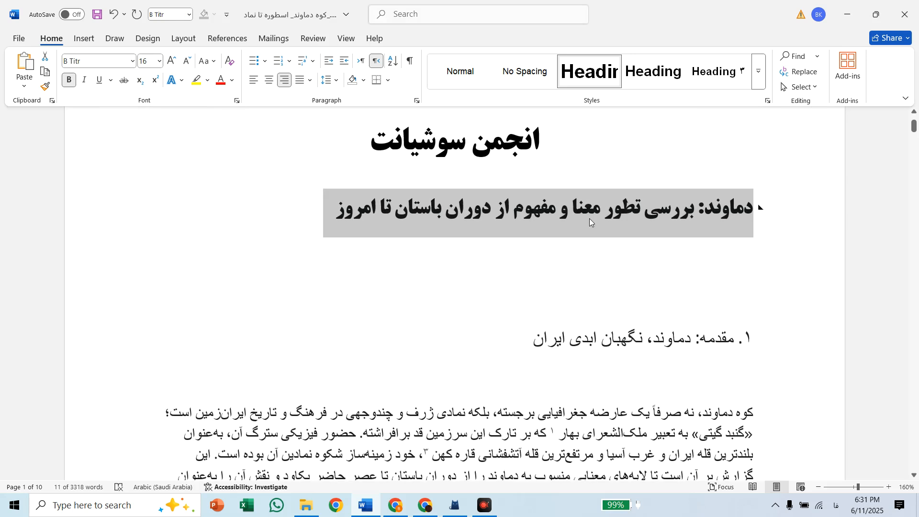
{"action": "scroll", "coordinate": [573, 320], "scroll_direction": "down", "scroll_amount": 3}
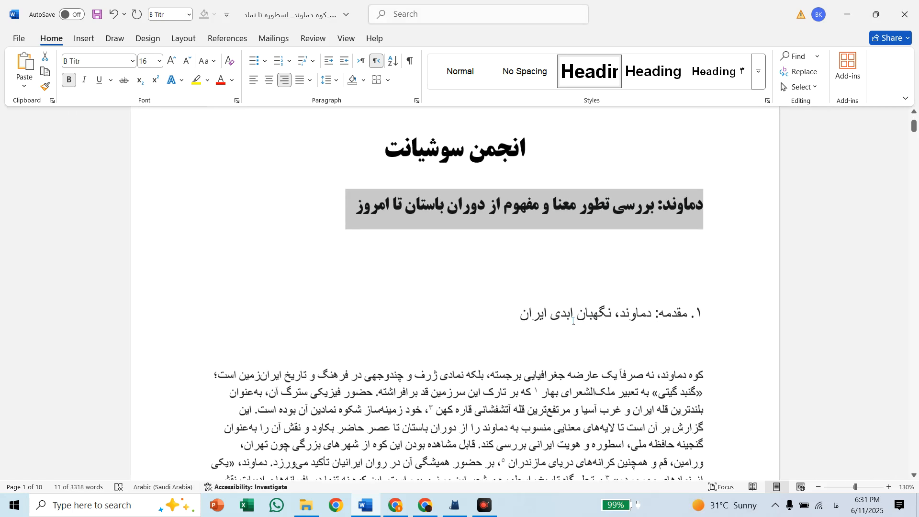
{"action": "scroll", "coordinate": [573, 321], "scroll_direction": "down", "scroll_amount": 1}
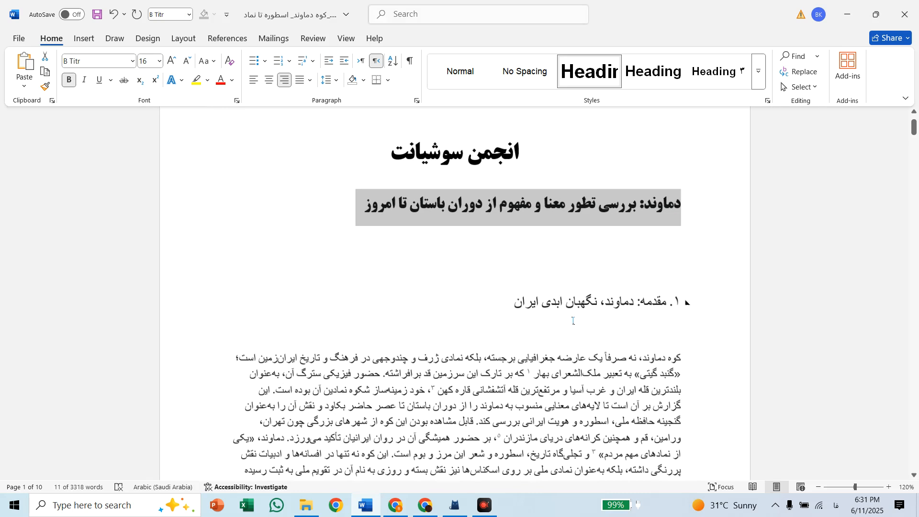
{"action": "scroll", "coordinate": [573, 321], "scroll_direction": "down", "scroll_amount": 3}
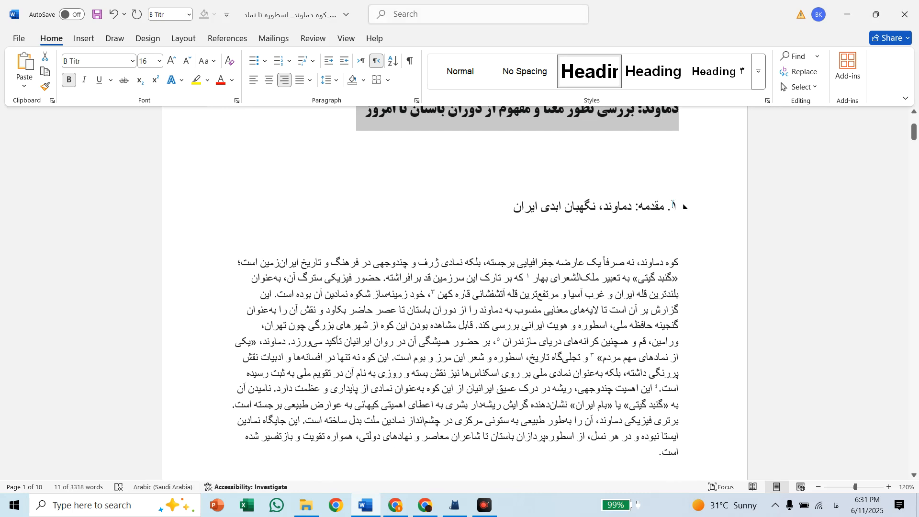
{"action": "left_click", "coordinate": [677, 205]}
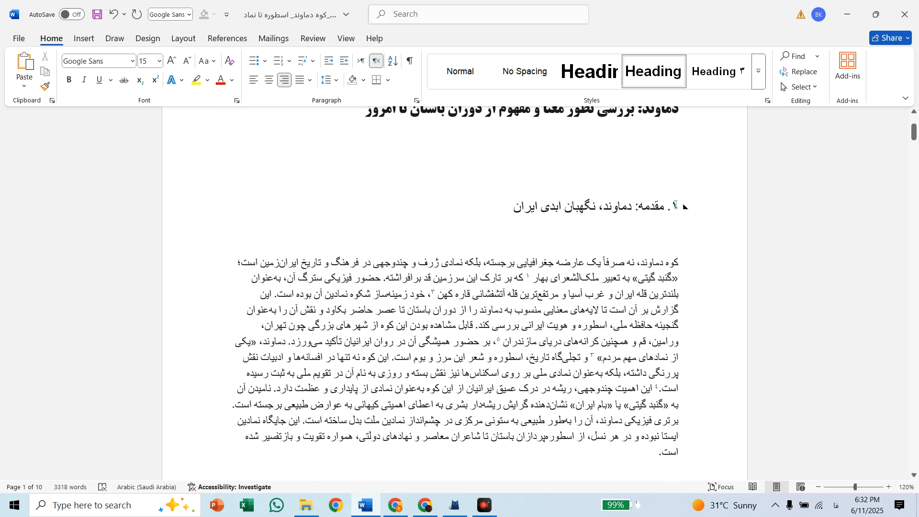
{"action": "left_click_drag", "start_coordinate": [677, 205], "coordinate": [631, 453]}
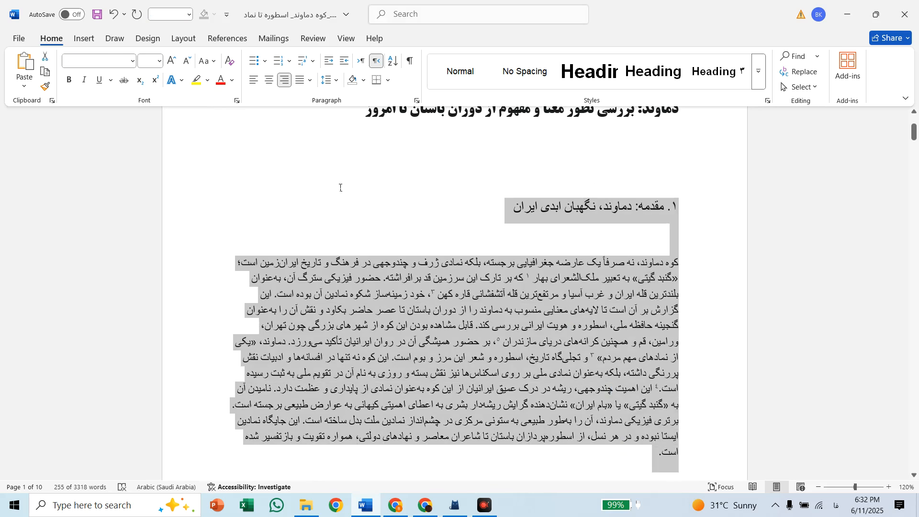
{"action": "scroll", "coordinate": [340, 188], "scroll_direction": "down", "scroll_amount": 1}
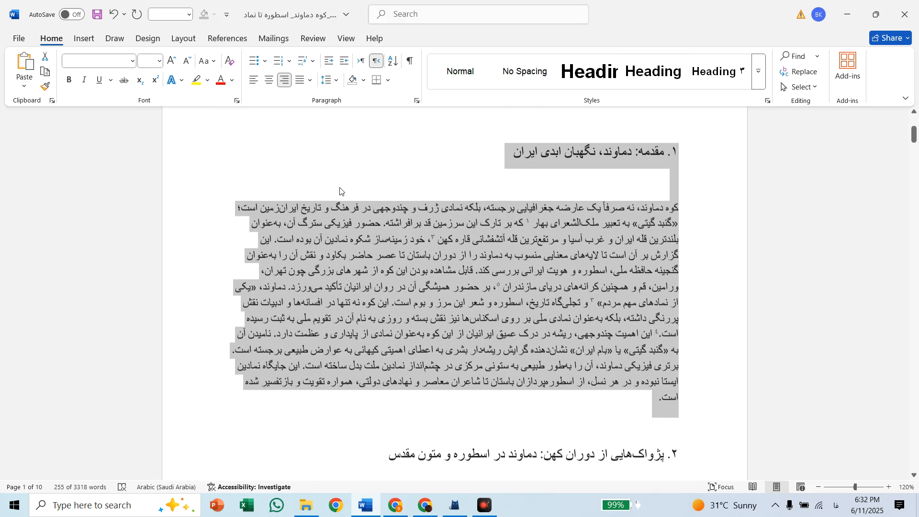
{"action": "left_click", "coordinate": [133, 61]}
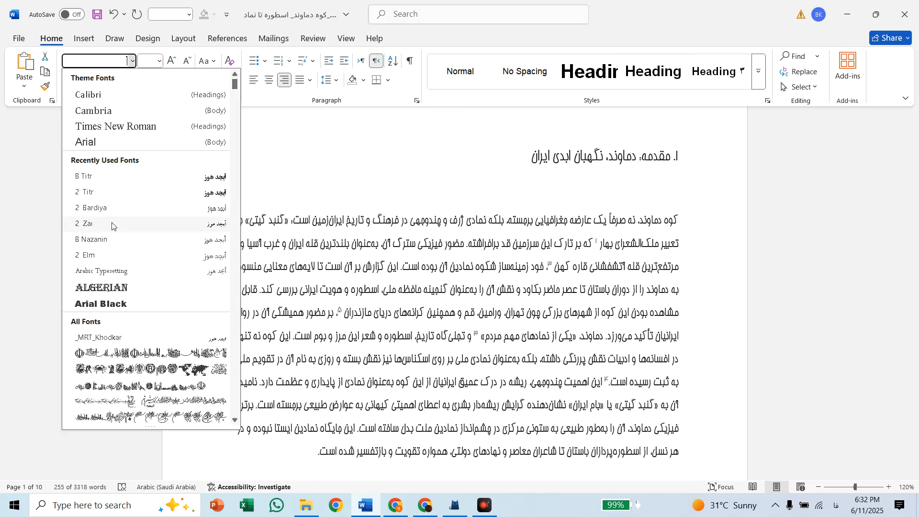
{"action": "left_click", "coordinate": [112, 224]}
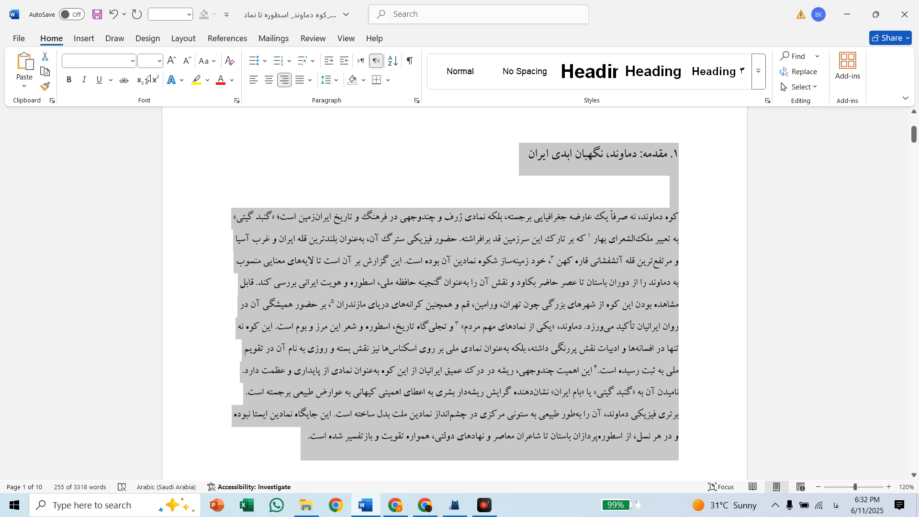
{"action": "left_click", "coordinate": [157, 64]}
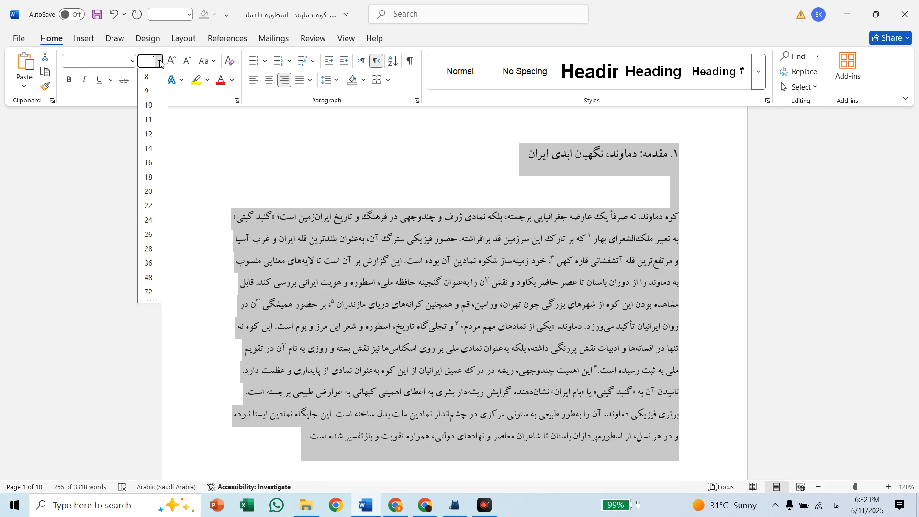
{"action": "left_click", "coordinate": [148, 154]}
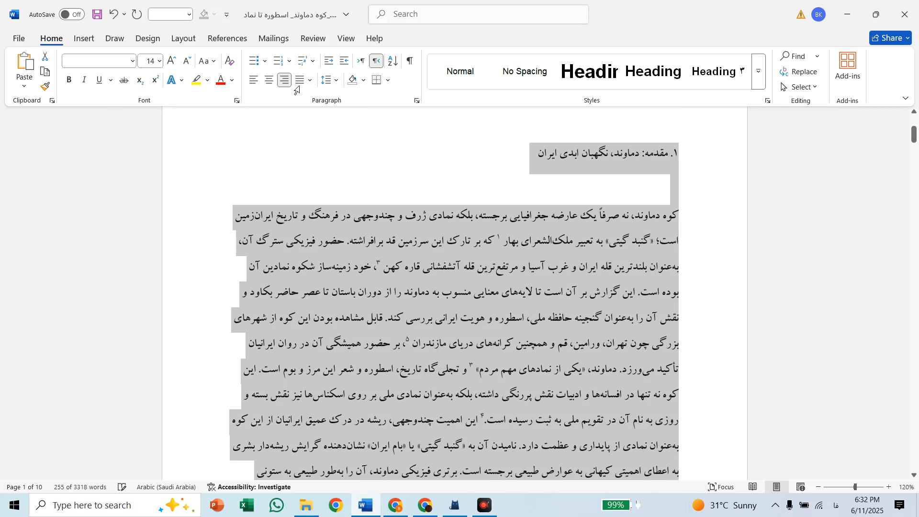
Apply Justify Low alignment to the selected introduction heading and paragraph
{"action": "scroll", "coordinate": [315, 229], "scroll_direction": "down", "scroll_amount": 2}
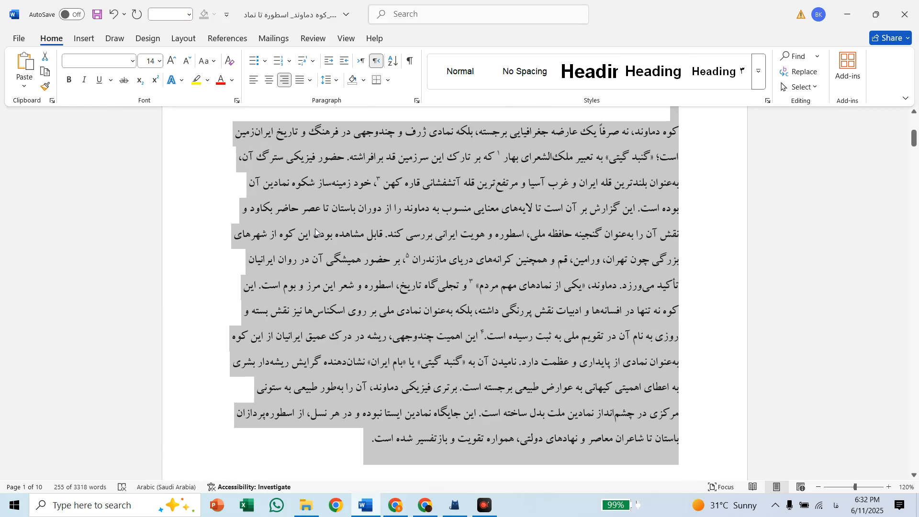
{"action": "left_click", "coordinate": [311, 80]}
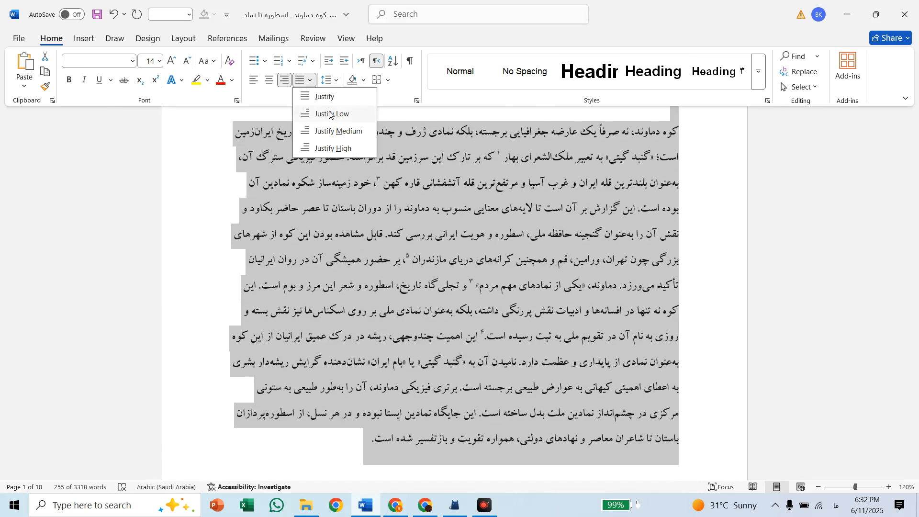
{"action": "left_click", "coordinate": [330, 115]}
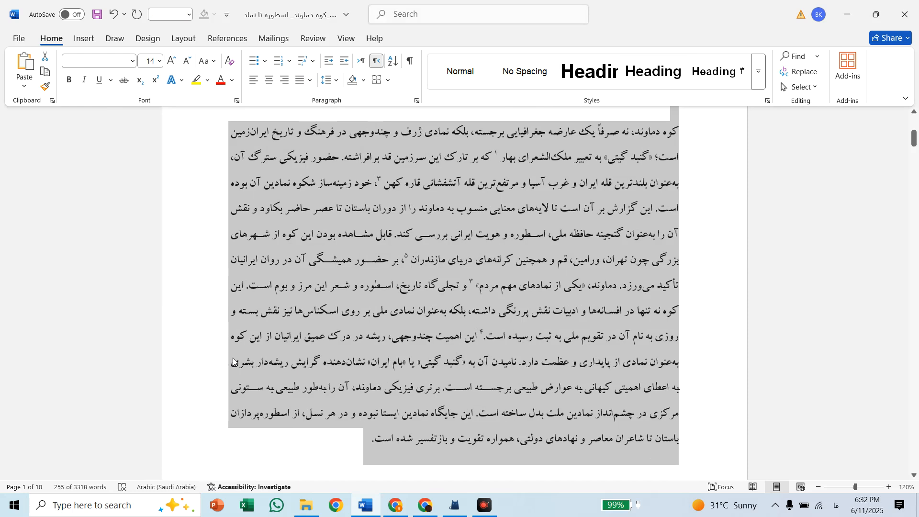
Review the margin presets without changing them and set the paper size to A4
{"action": "left_click", "coordinate": [183, 39]}
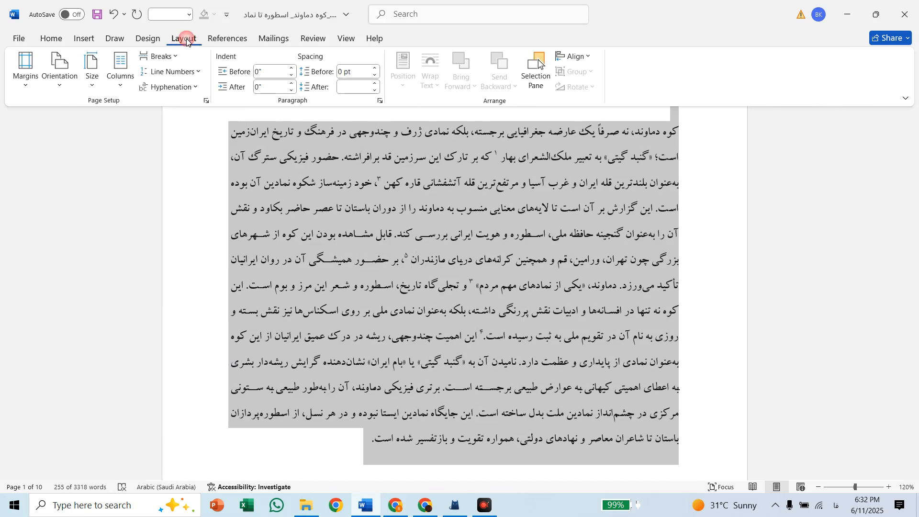
{"action": "left_click", "coordinate": [26, 72]}
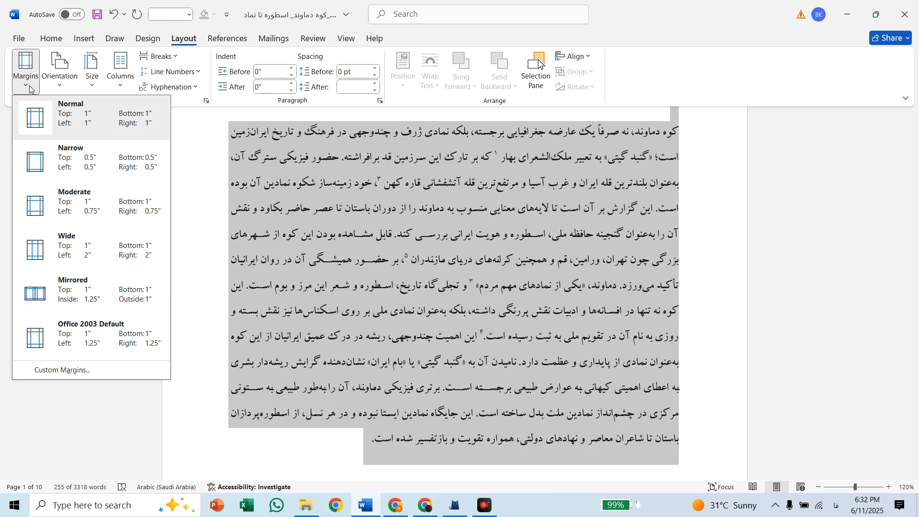
{"action": "left_click", "coordinate": [30, 86]}
{"action": "left_click", "coordinate": [88, 81]}
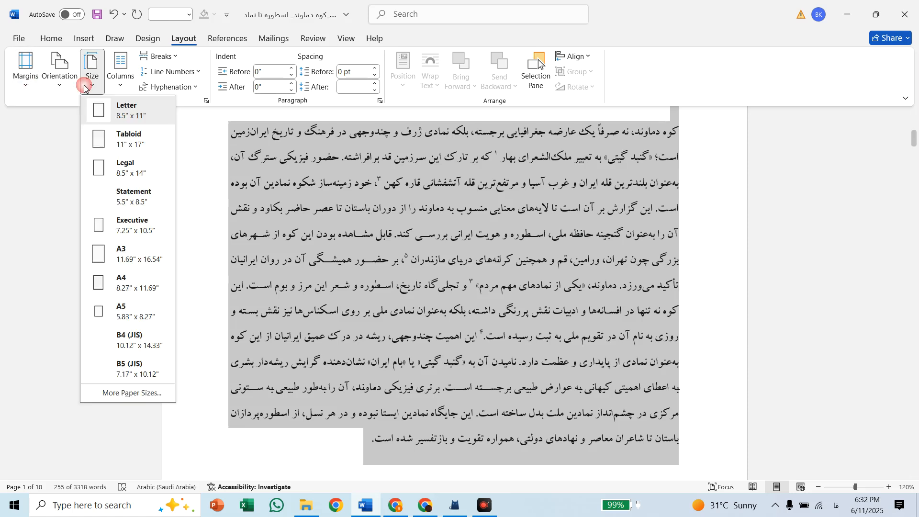
{"action": "left_click", "coordinate": [125, 283]}
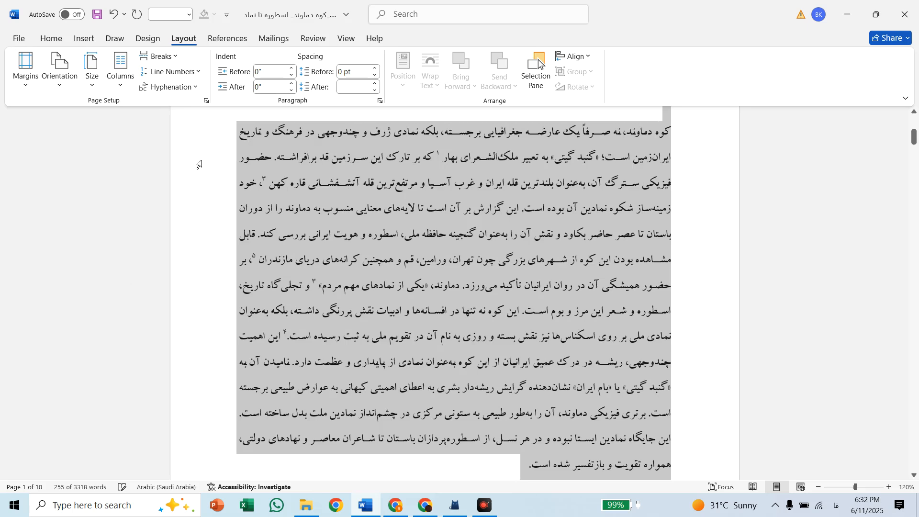
Try the selected introduction heading and paragraph in a two-column layout, followed by a three-column layout
{"action": "left_click", "coordinate": [122, 85]}
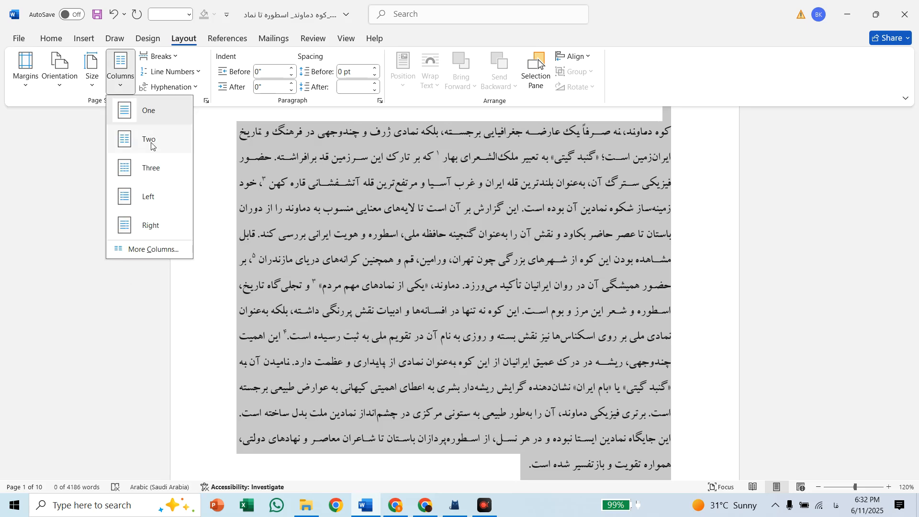
{"action": "left_click", "coordinate": [151, 144]}
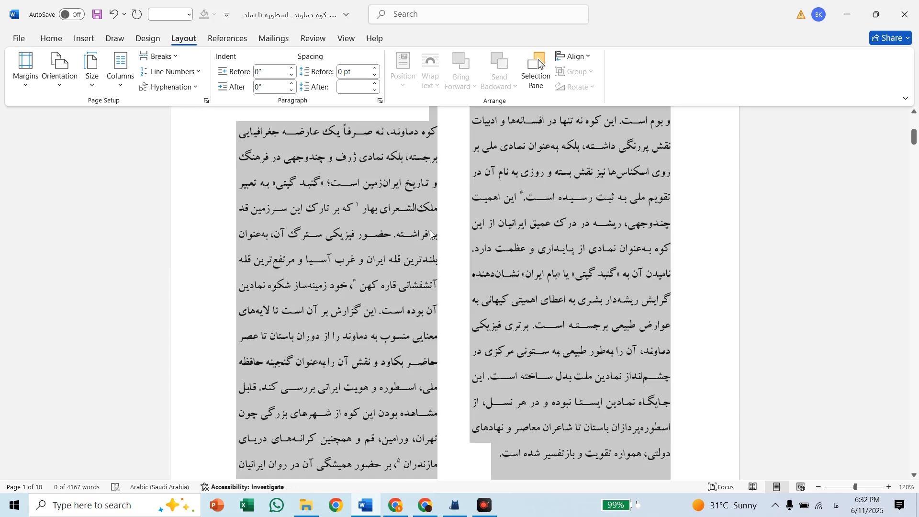
{"action": "scroll", "coordinate": [472, 211], "scroll_direction": "up", "scroll_amount": 5}
{"action": "scroll", "coordinate": [555, 349], "scroll_direction": "down", "scroll_amount": 2}
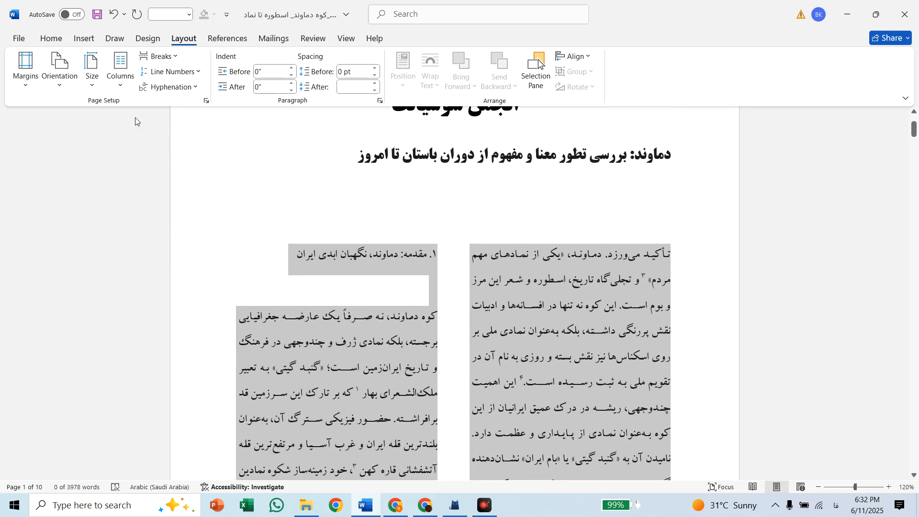
{"action": "left_click", "coordinate": [119, 79]}
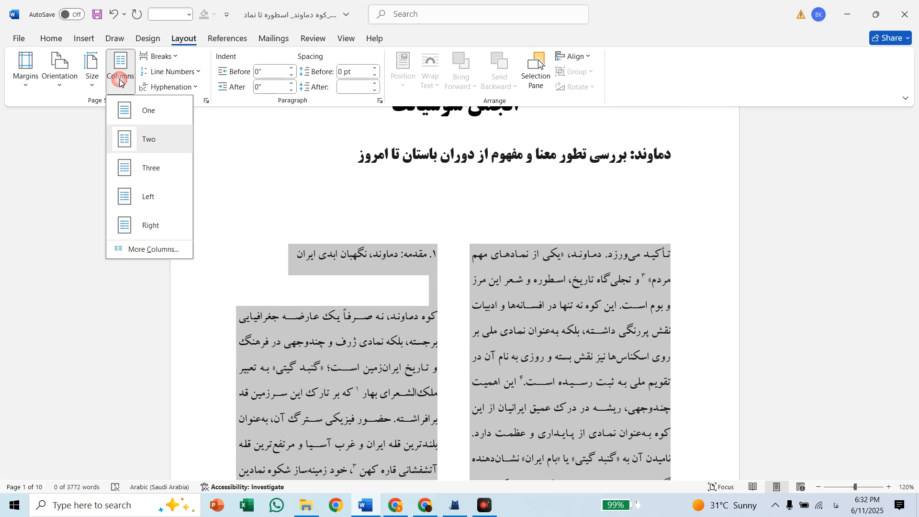
{"action": "left_click", "coordinate": [154, 171]}
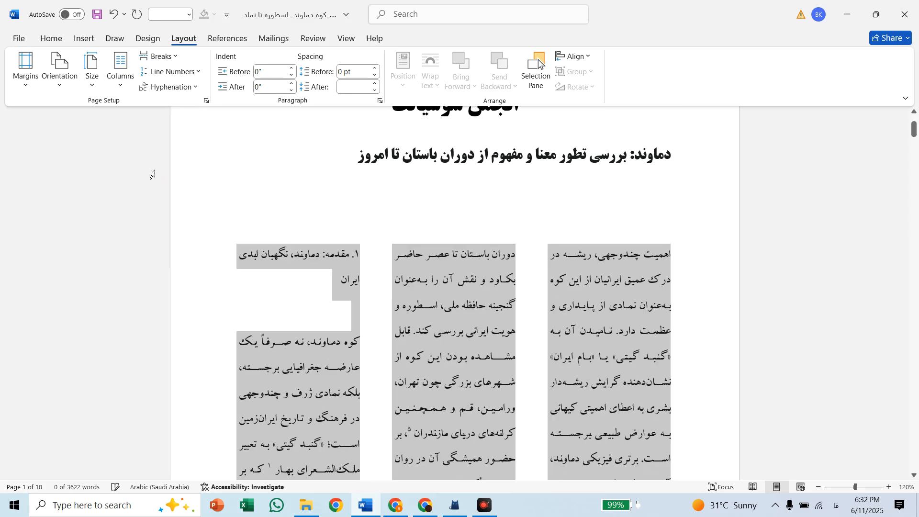
Return the selected introduction heading and paragraph to a one-column layout and clear the selection
{"action": "left_click", "coordinate": [120, 79]}
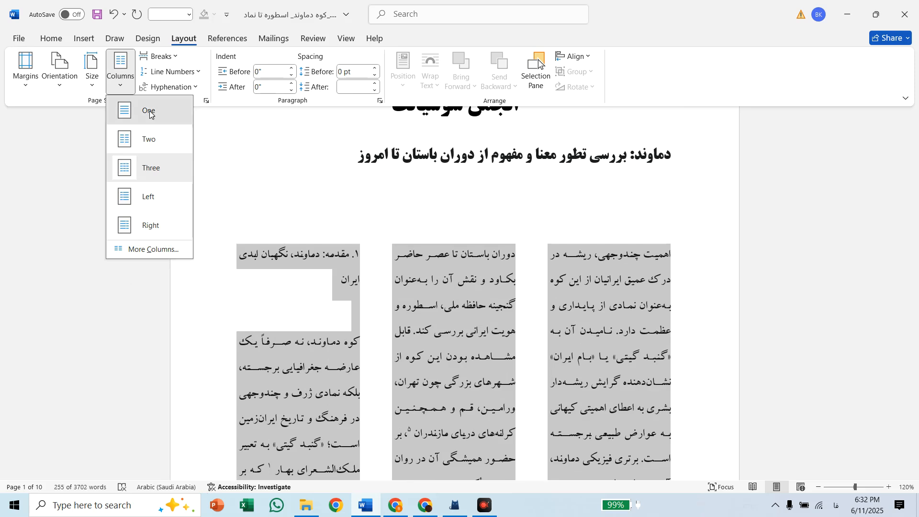
{"action": "left_click", "coordinate": [149, 112]}
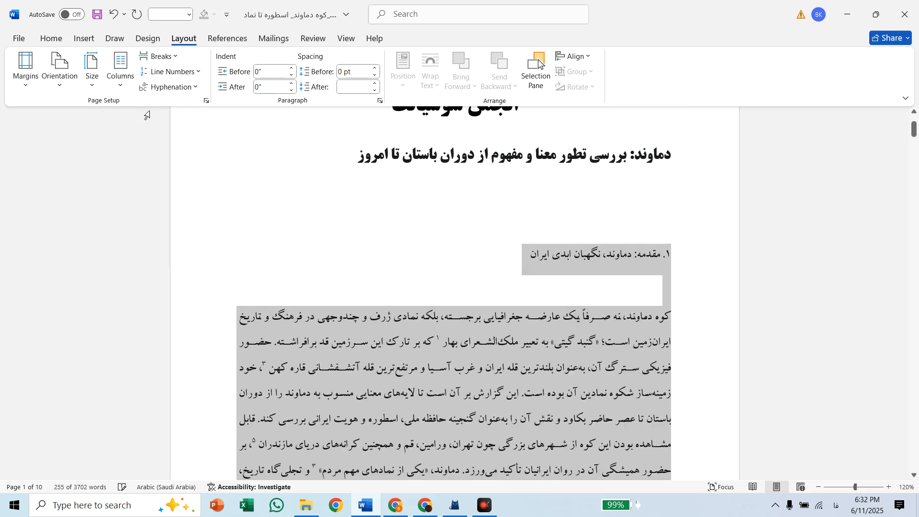
{"action": "left_click", "coordinate": [402, 370]}
{"action": "scroll", "coordinate": [402, 370], "scroll_direction": "down", "scroll_amount": 3}
{"action": "scroll", "coordinate": [402, 369], "scroll_direction": "down", "scroll_amount": 3}
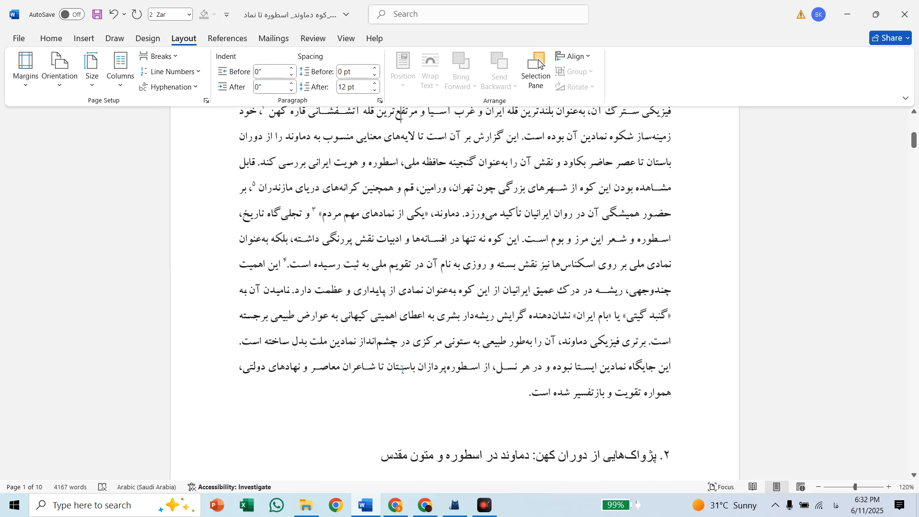
{"action": "scroll", "coordinate": [511, 341], "scroll_direction": "up", "scroll_amount": 4}
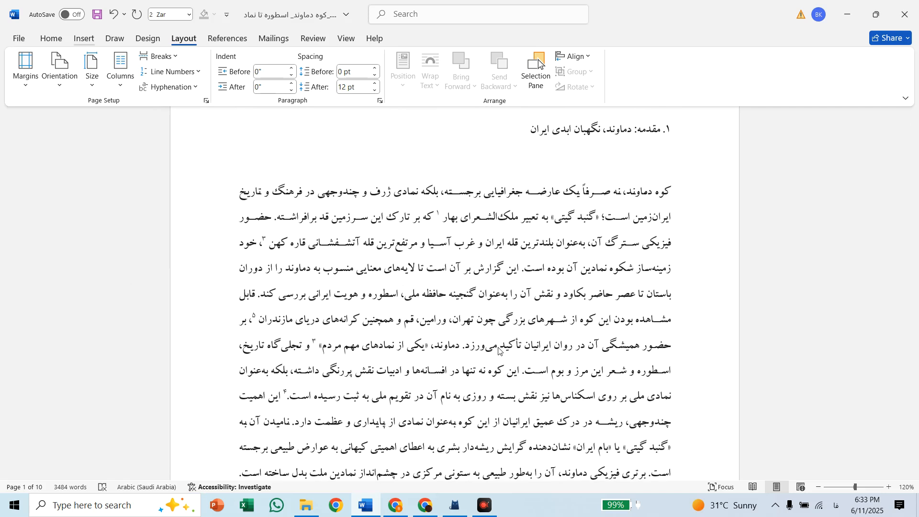
{"action": "scroll", "coordinate": [499, 351], "scroll_direction": "down", "scroll_amount": 3}
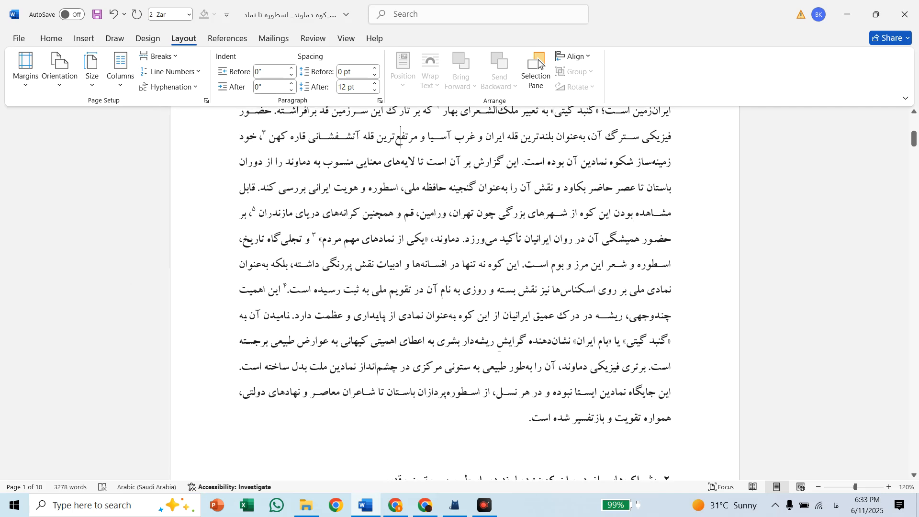
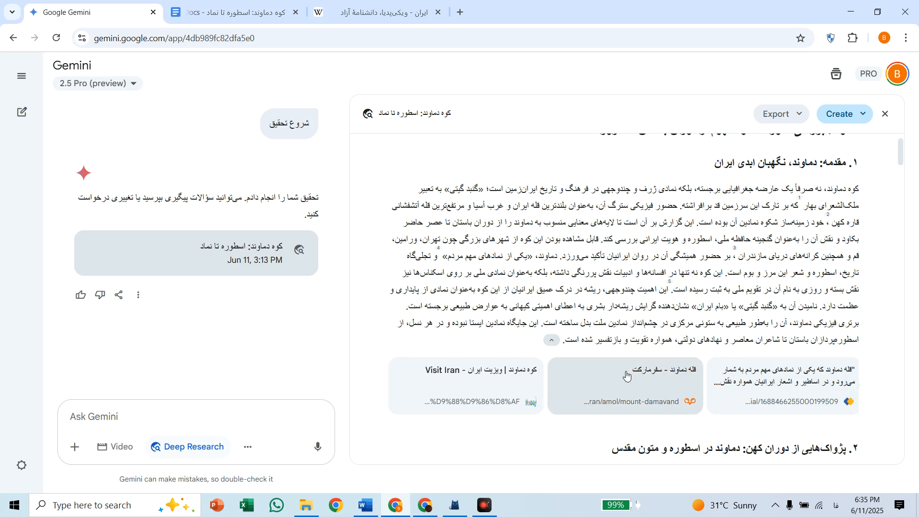
Open the daneshchi.ir source cited under the introduction section in Gemini and copy its page address
{"action": "scroll", "coordinate": [638, 393], "scroll_direction": "left", "scroll_amount": 5}
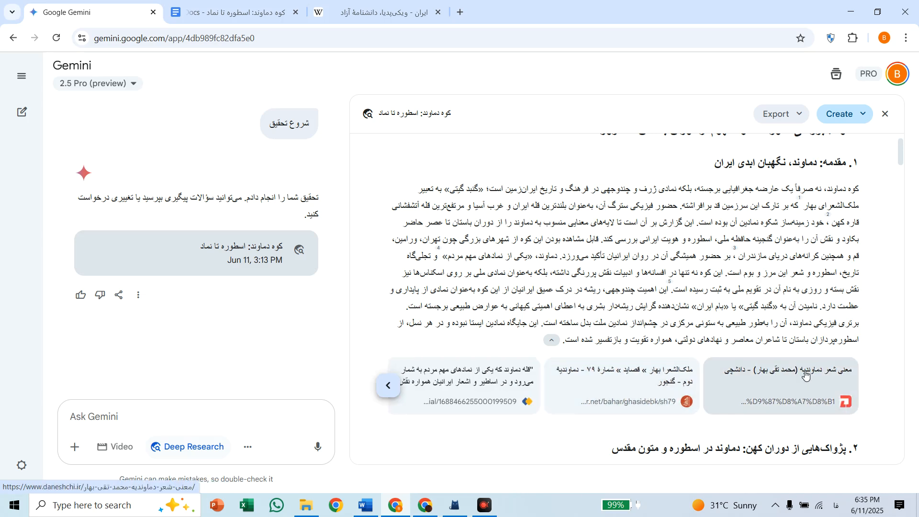
{"action": "left_click", "coordinate": [806, 376]}
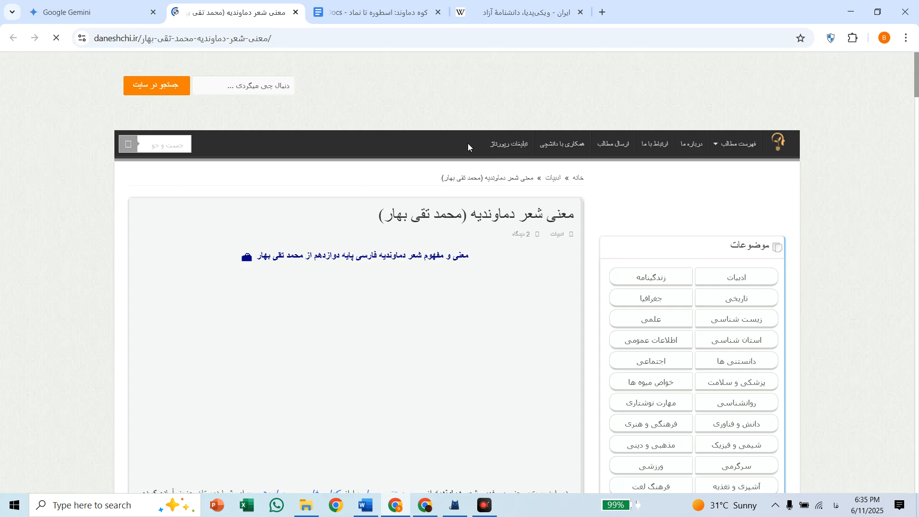
{"action": "scroll", "coordinate": [454, 337], "scroll_direction": "down", "scroll_amount": 5}
{"action": "scroll", "coordinate": [455, 337], "scroll_direction": "up", "scroll_amount": 5}
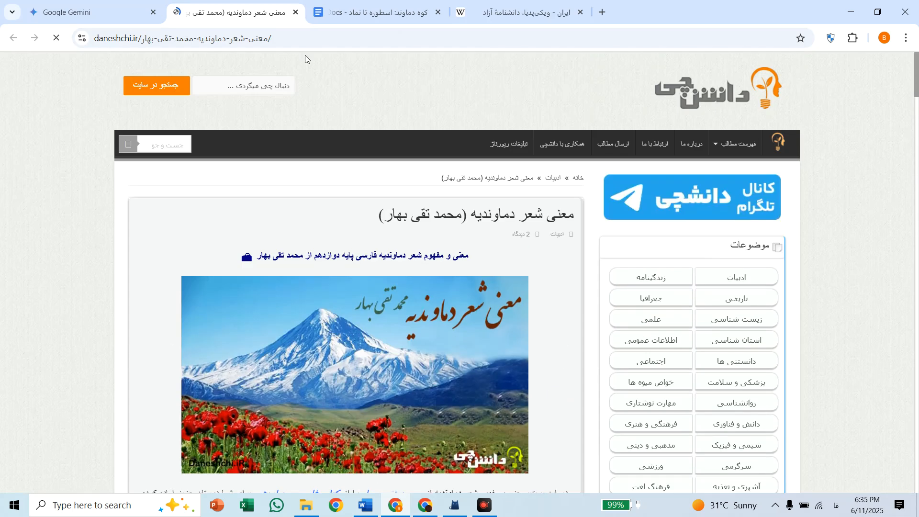
{"action": "scroll", "coordinate": [341, 85], "scroll_direction": "down", "scroll_amount": 5}
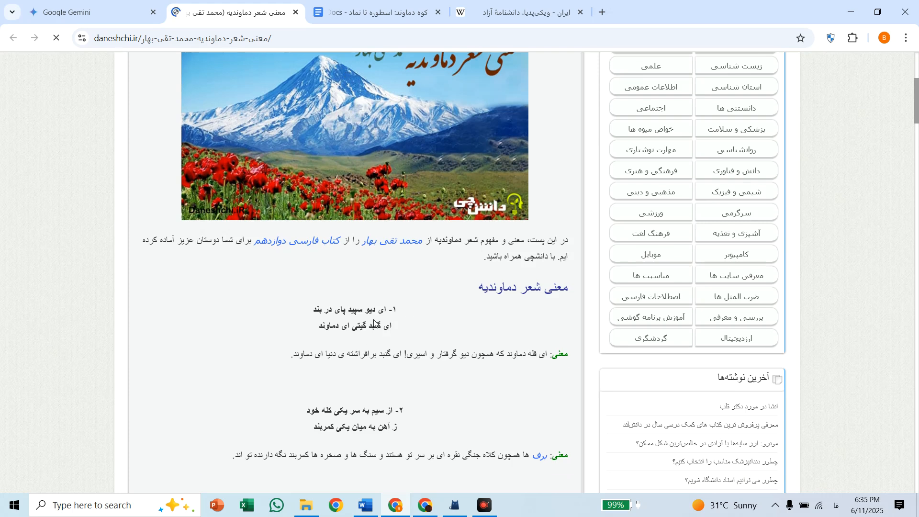
{"action": "scroll", "coordinate": [347, 327], "scroll_direction": "up", "scroll_amount": 5}
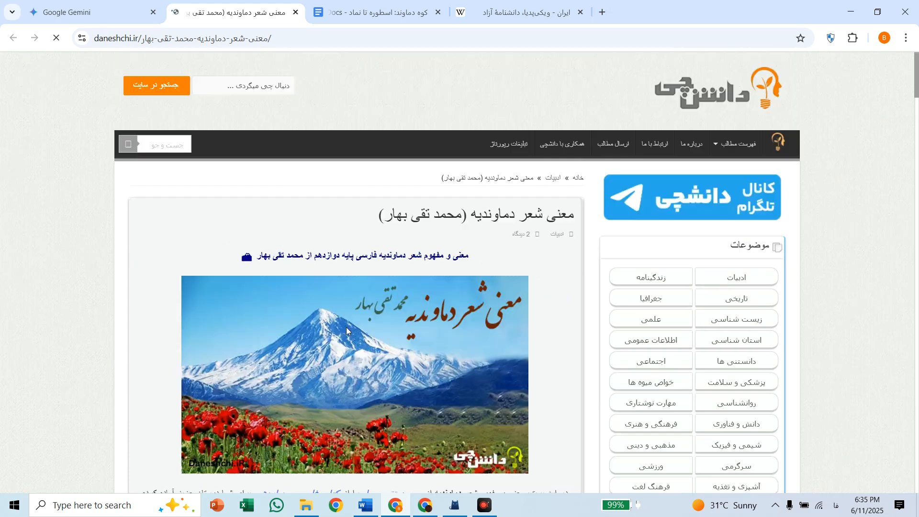
{"action": "left_click", "coordinate": [290, 38]}
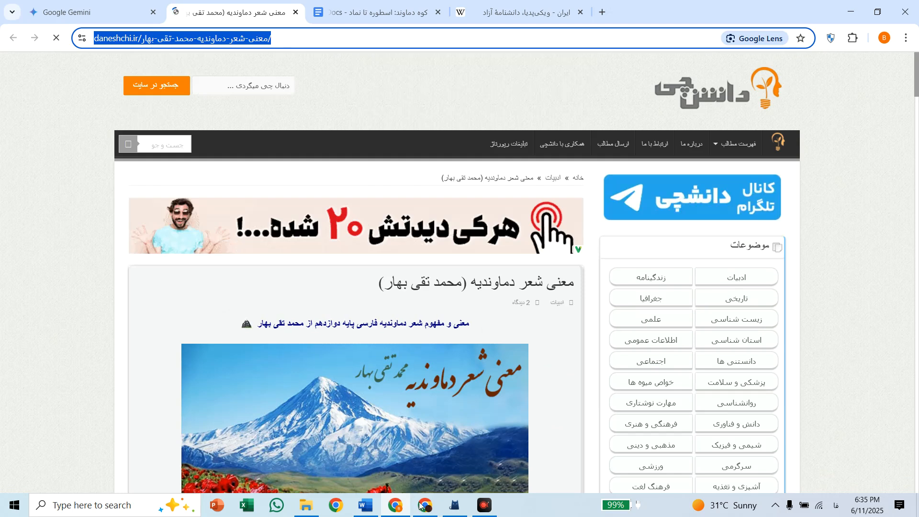
Switch to Word, hyperlink the superscript 1 in the introduction paragraph to the copied address, and follow the link to test it
{"action": "left_click", "coordinate": [366, 505]}
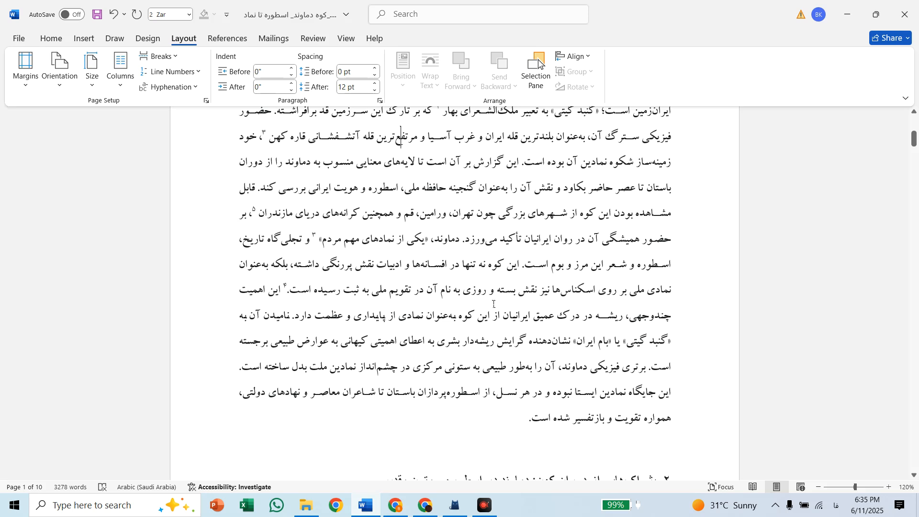
{"action": "scroll", "coordinate": [494, 304], "scroll_direction": "up", "scroll_amount": 3}
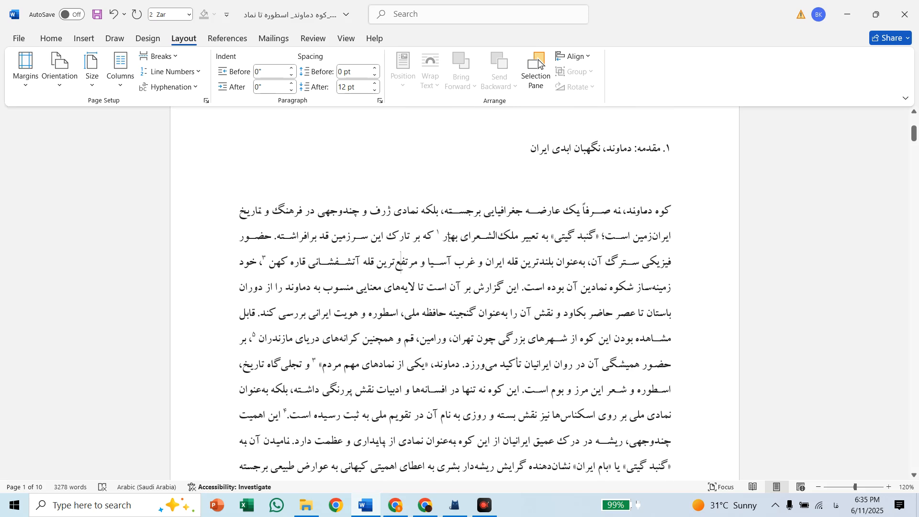
{"action": "left_click", "coordinate": [438, 235]}
{"action": "double_click", "coordinate": [440, 235]}
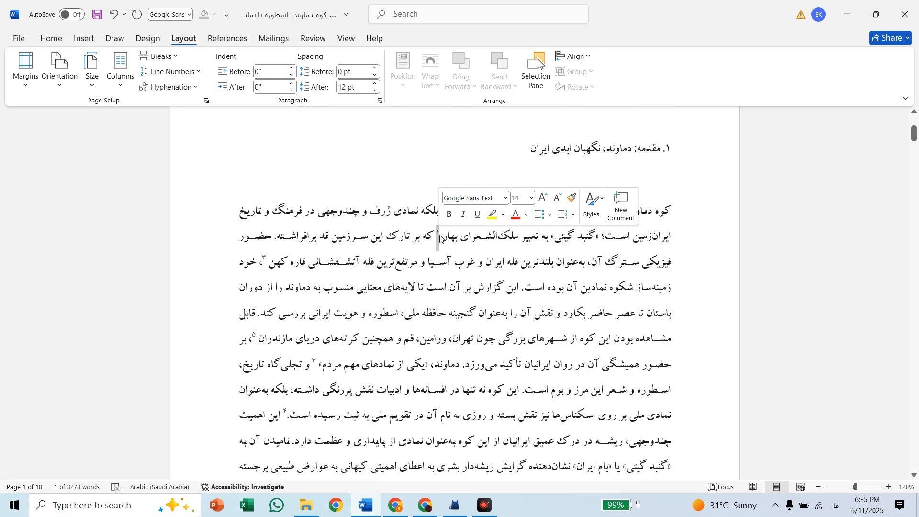
{"action": "right_click", "coordinate": [439, 234]}
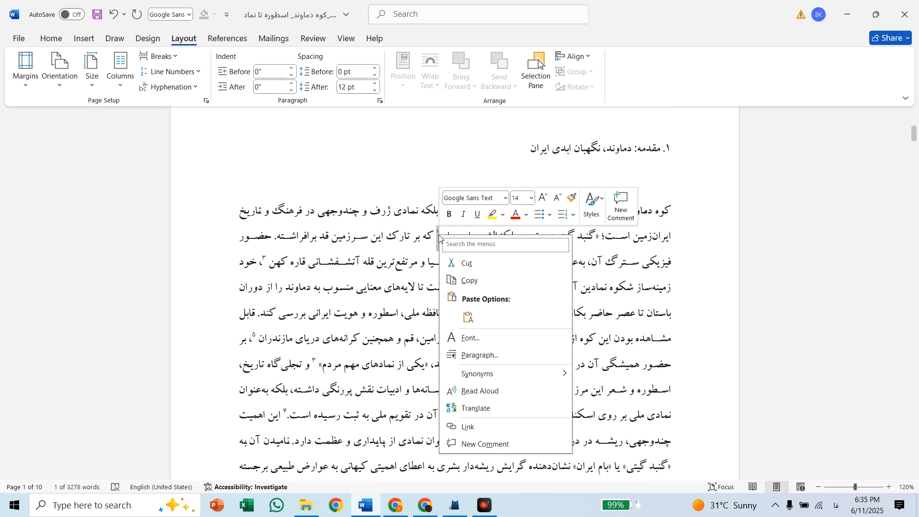
{"action": "left_click", "coordinate": [477, 422]}
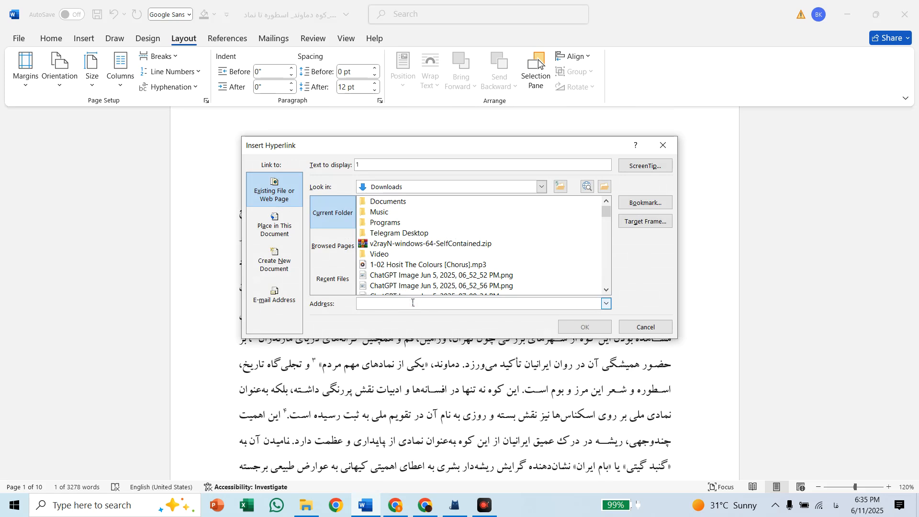
{"action": "key", "text": "ctrl+v"}
{"action": "left_click", "coordinate": [582, 326]}
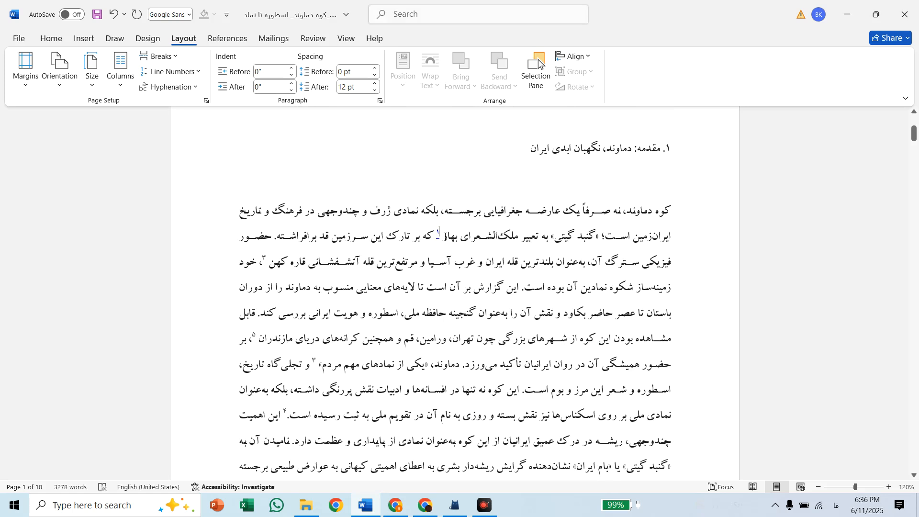
{"action": "left_click", "coordinate": [443, 235], "text": "ctrl"}
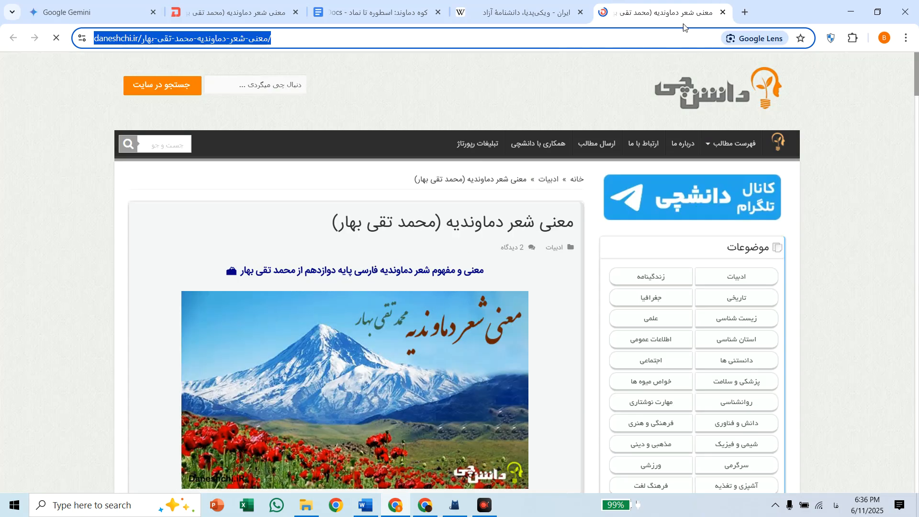
{"action": "left_click", "coordinate": [857, 10]}
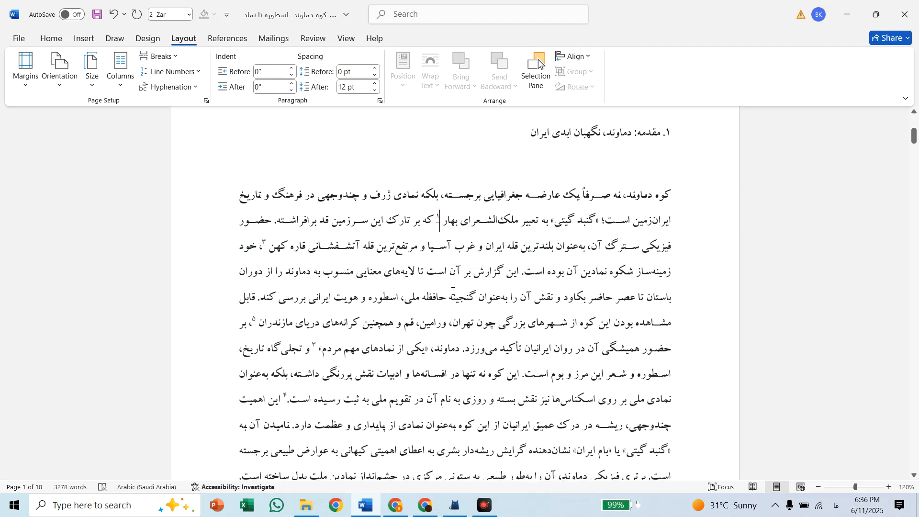
Try a manual line break at the end of the introduction paragraph and remove it again
{"action": "scroll", "coordinate": [448, 324], "scroll_direction": "down", "scroll_amount": 5}
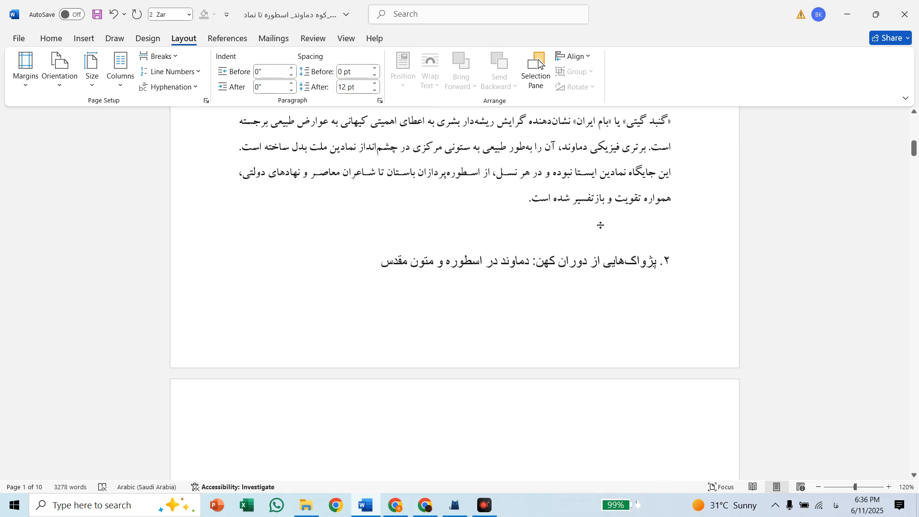
{"action": "left_click", "coordinate": [527, 203]}
{"action": "key", "text": "shift+Return"}
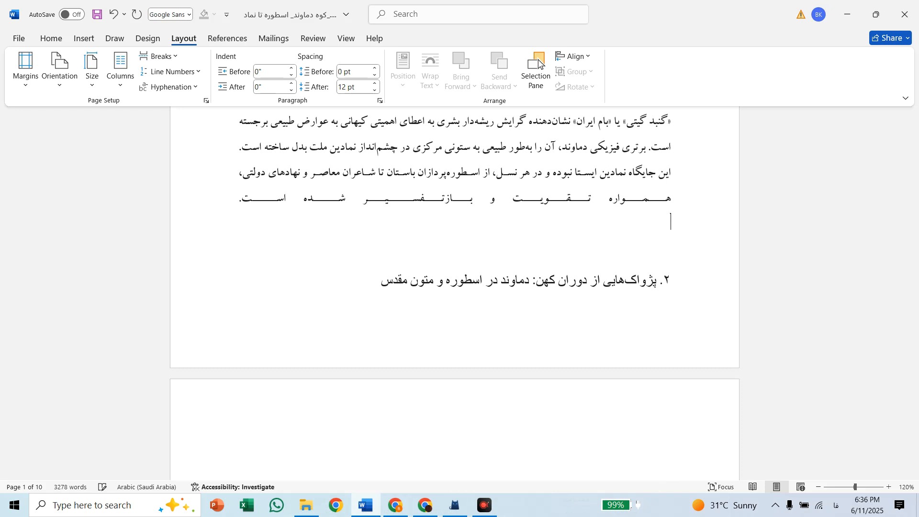
{"action": "key", "text": "BackSpace"}
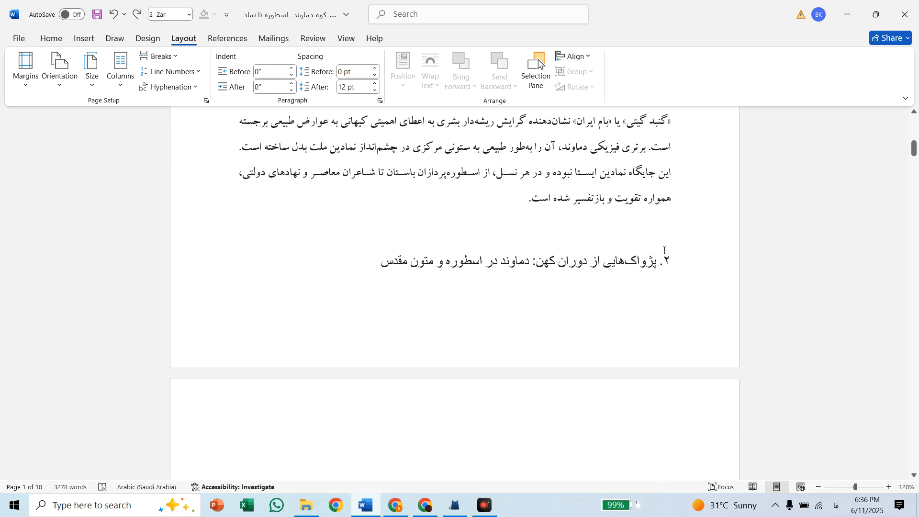
Insert a page break before the section 2 heading and check the layout of both pages
{"action": "key", "text": "ctrl+Return"}
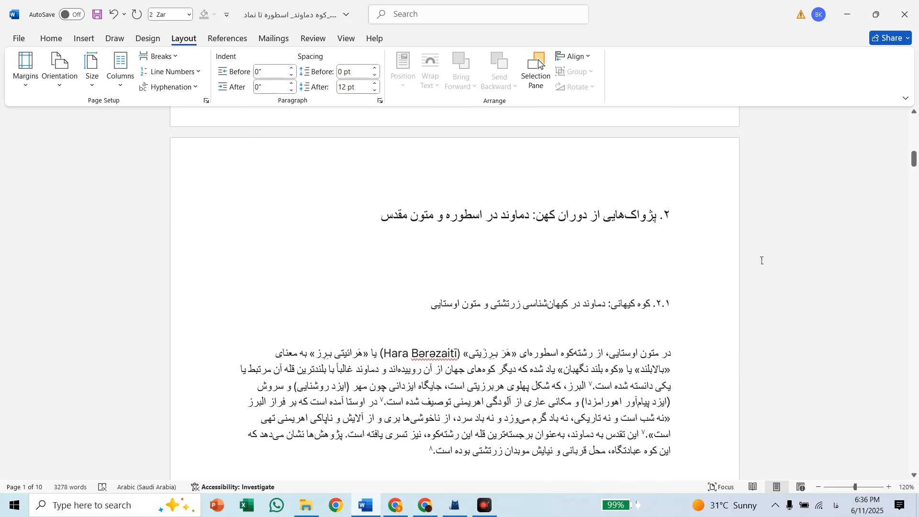
{"action": "scroll", "coordinate": [597, 328], "scroll_direction": "down", "scroll_amount": 3}
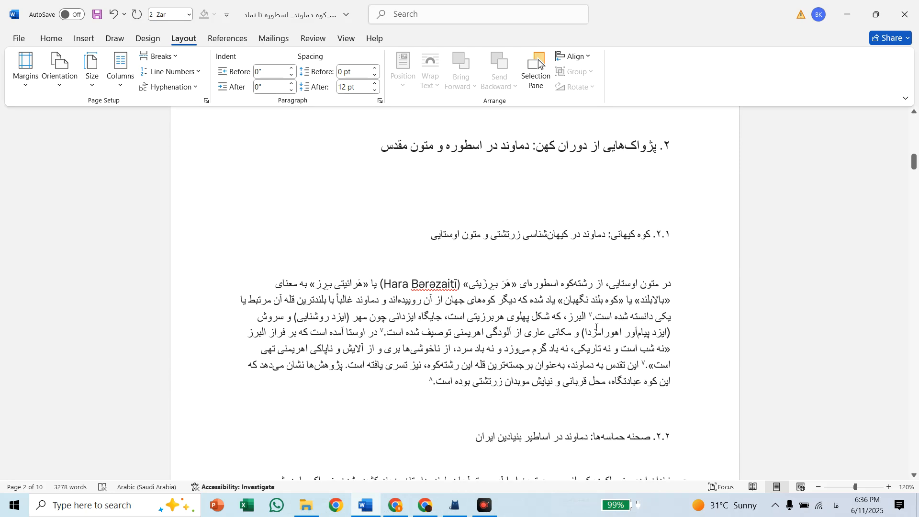
{"action": "scroll", "coordinate": [597, 327], "scroll_direction": "down", "scroll_amount": 3}
{"action": "scroll", "coordinate": [597, 328], "scroll_direction": "up", "scroll_amount": 6}
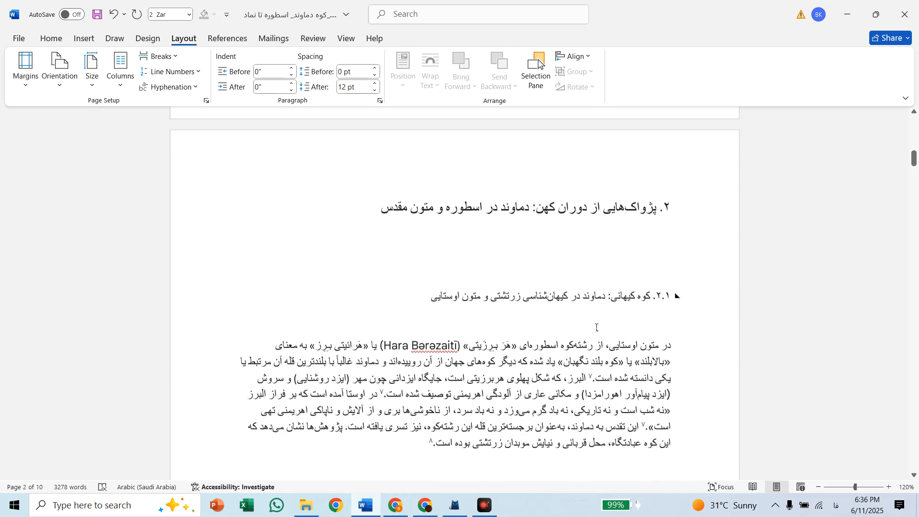
{"action": "scroll", "coordinate": [597, 328], "scroll_direction": "down", "scroll_amount": 3}
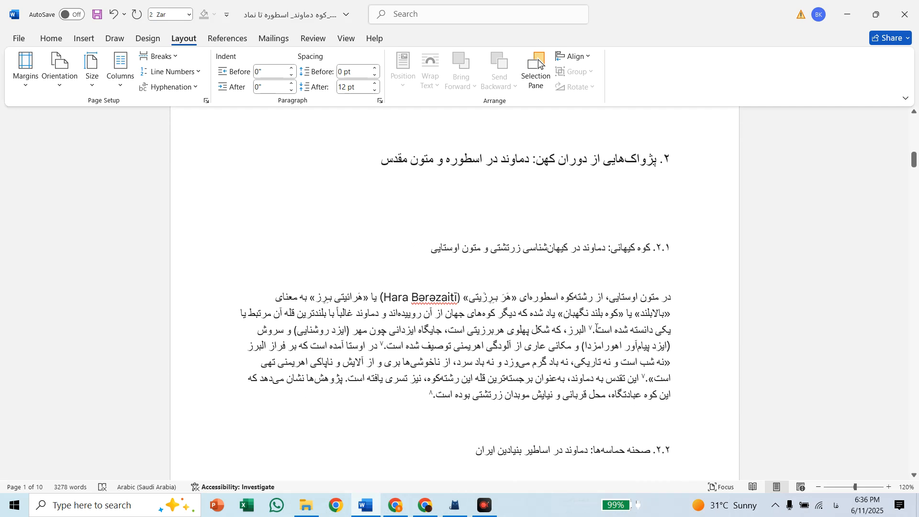
{"action": "scroll", "coordinate": [597, 328], "scroll_direction": "up", "scroll_amount": 15}
{"action": "scroll", "coordinate": [597, 328], "scroll_direction": "up", "scroll_amount": 9}
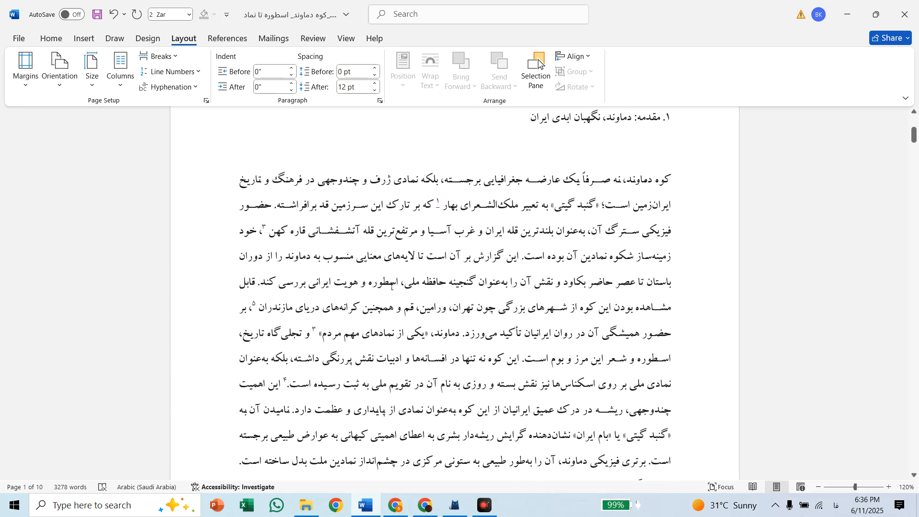
Switch to Chrome and search Google Images for "دماوند" in a new tab
{"action": "left_click", "coordinate": [394, 504]}
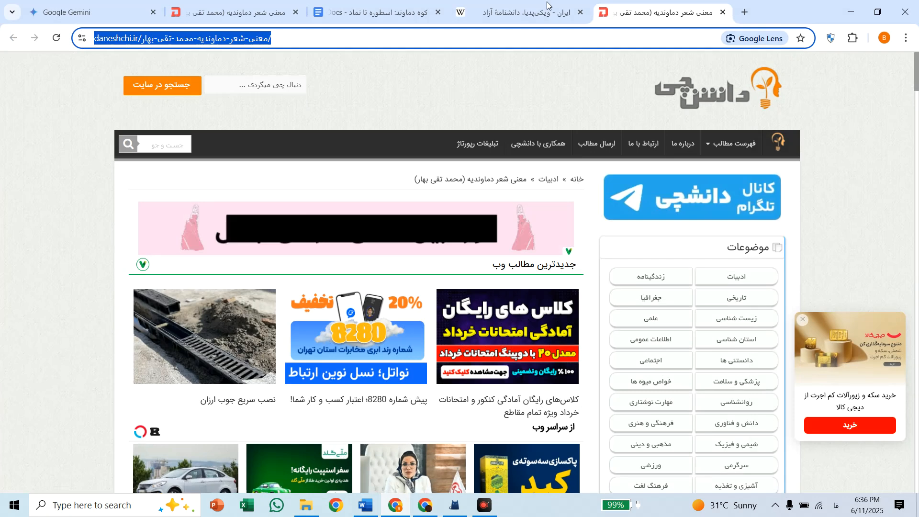
{"action": "scroll", "coordinate": [356, 392], "scroll_direction": "down", "scroll_amount": 2}
{"action": "scroll", "coordinate": [356, 393], "scroll_direction": "down", "scroll_amount": 8}
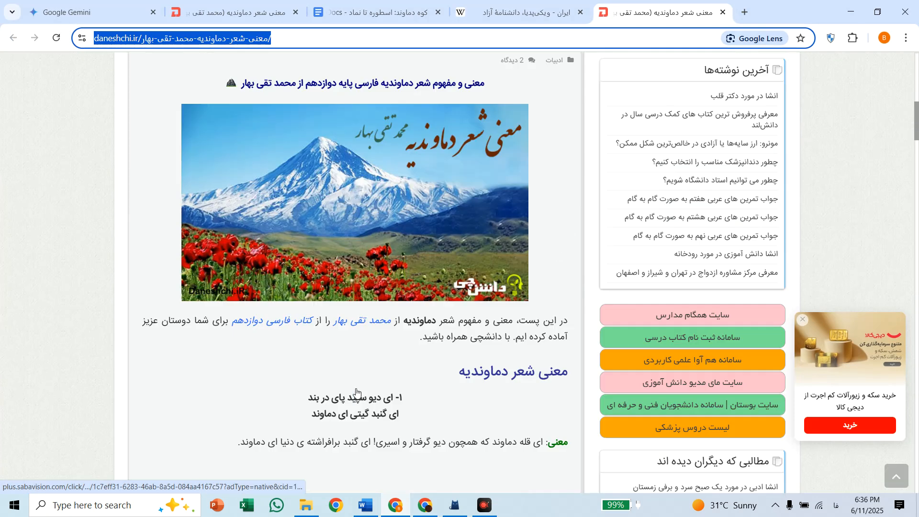
{"action": "scroll", "coordinate": [458, 267], "scroll_direction": "down", "scroll_amount": 5}
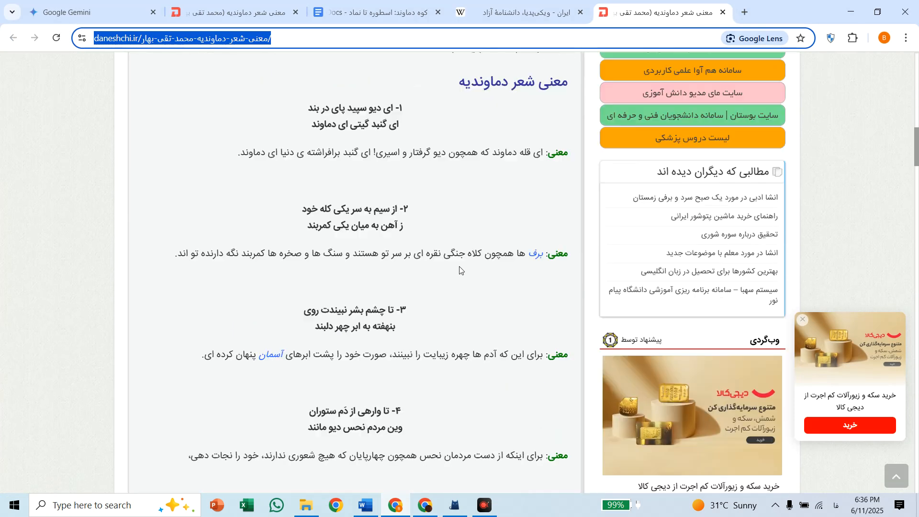
{"action": "scroll", "coordinate": [459, 266], "scroll_direction": "up", "scroll_amount": 11}
{"action": "left_click", "coordinate": [743, 12]}
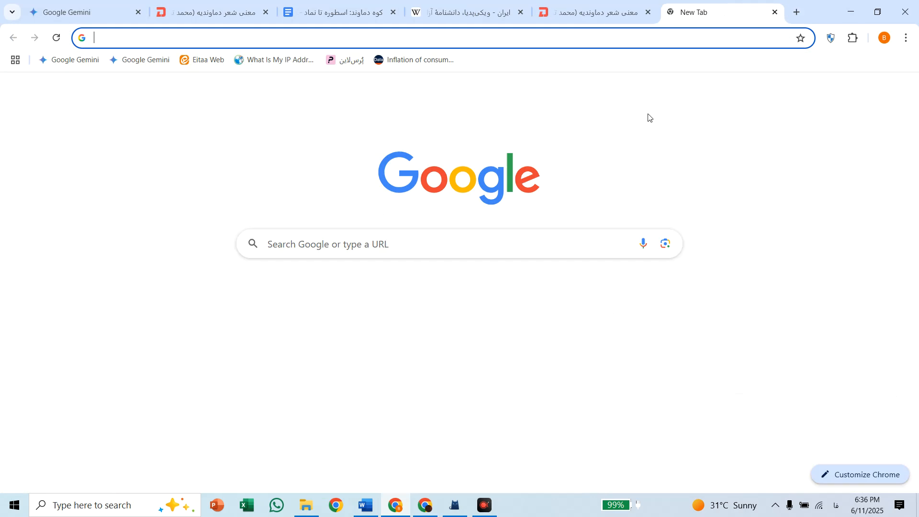
{"action": "left_click", "coordinate": [476, 254]}
{"action": "type", "text": "دماوند"}
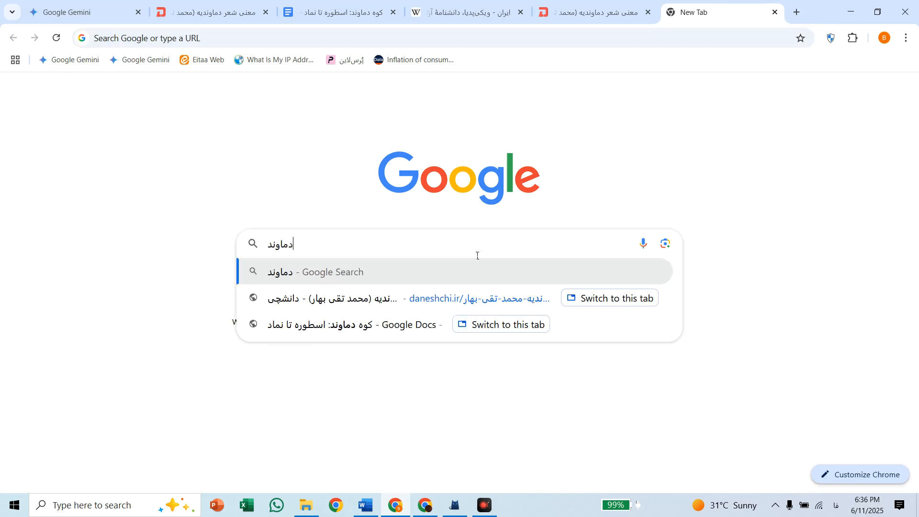
{"action": "key", "text": "Return"}
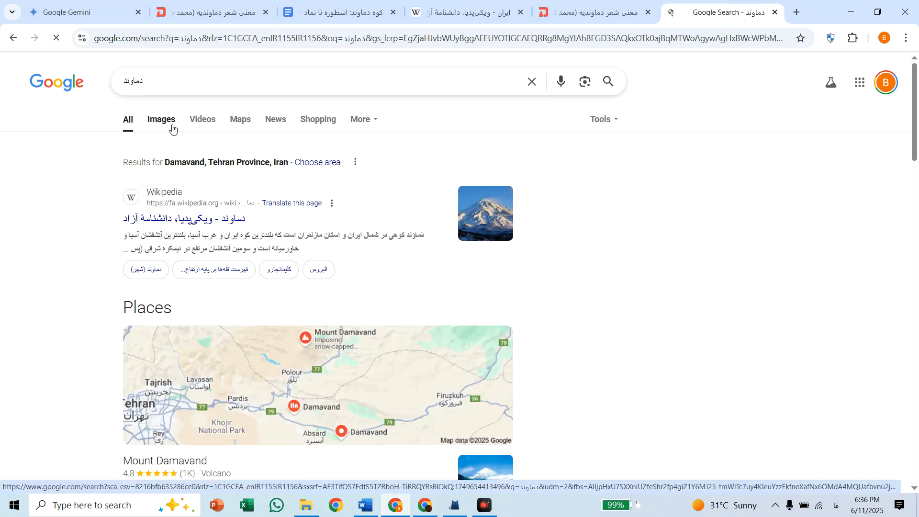
{"action": "left_click", "coordinate": [172, 128]}
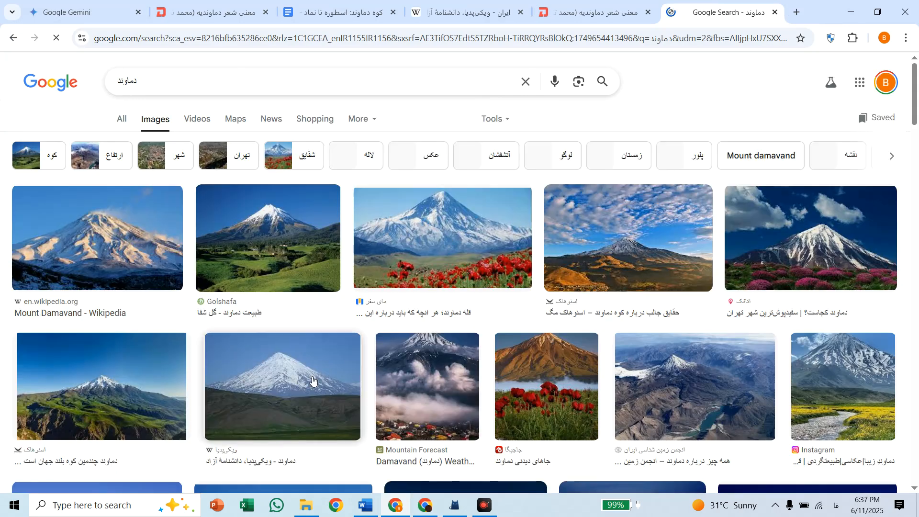
Copy the enlarged snowhawk.ir picture of Mount Damavand above green slopes and switch back to Word
{"action": "scroll", "coordinate": [311, 380], "scroll_direction": "down", "scroll_amount": 3}
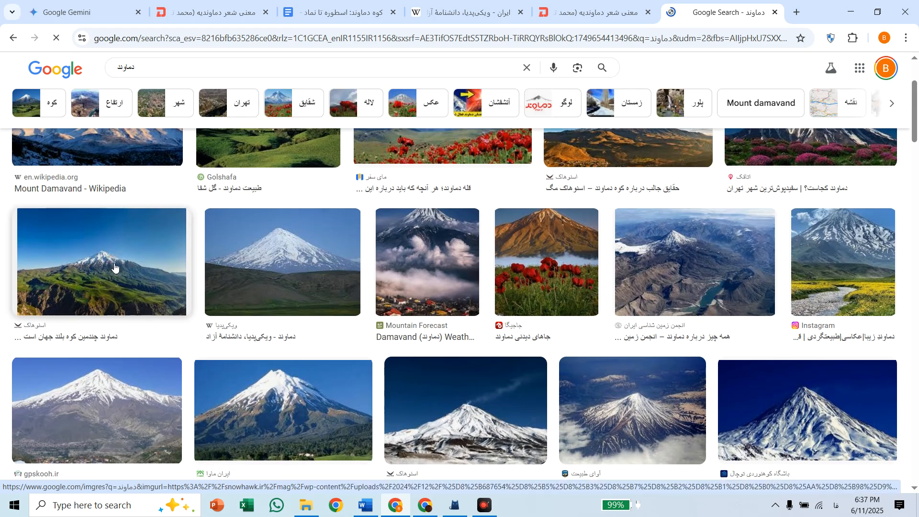
{"action": "right_click", "coordinate": [114, 264]}
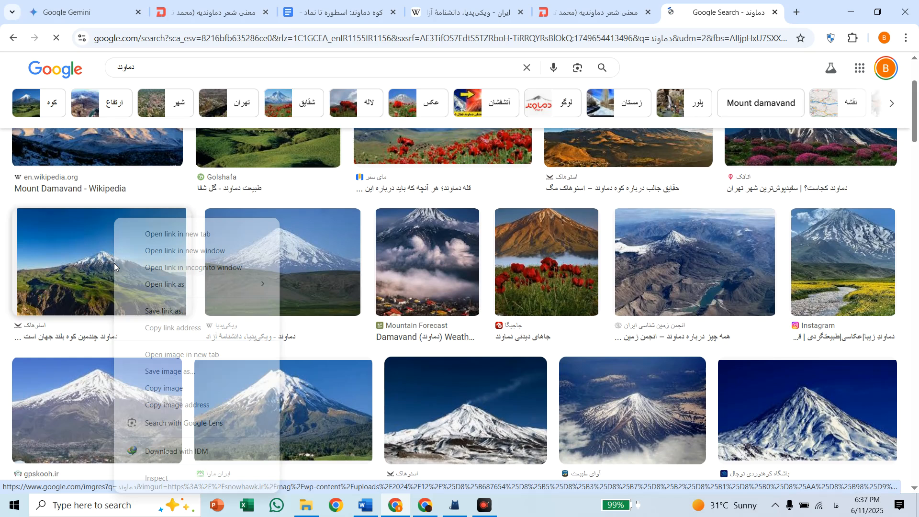
{"action": "left_click", "coordinate": [170, 355]}
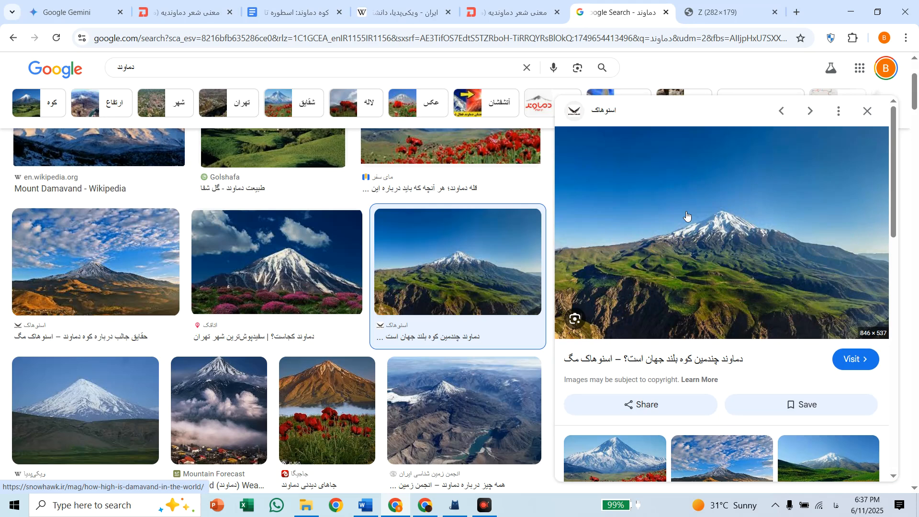
{"action": "right_click", "coordinate": [687, 217]}
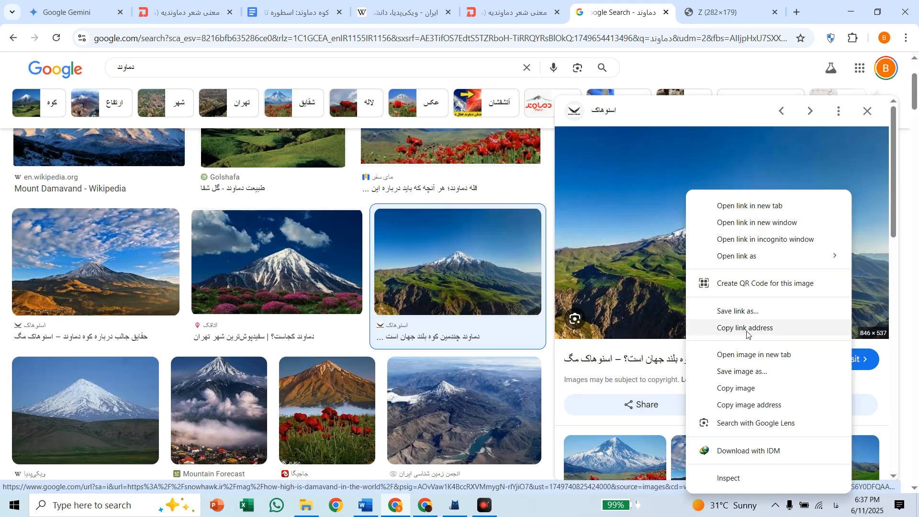
{"action": "left_click", "coordinate": [748, 388]}
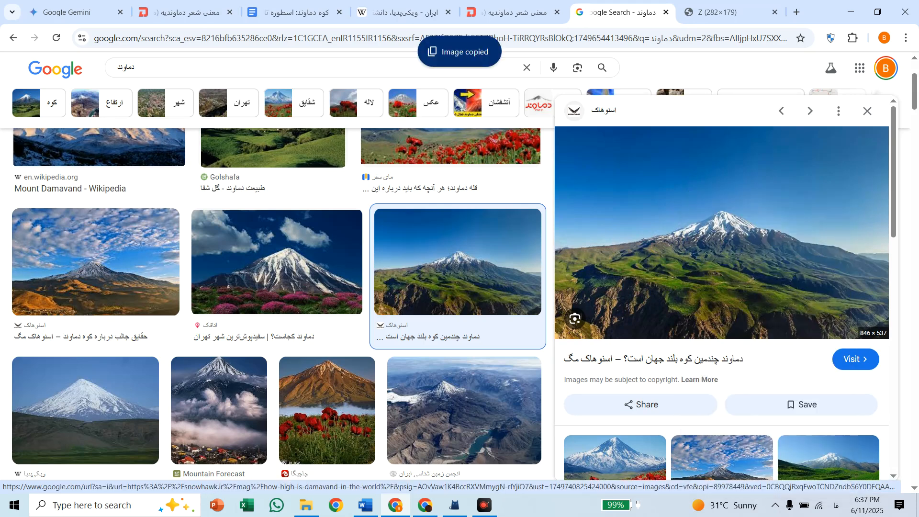
{"action": "left_click", "coordinate": [371, 509]}
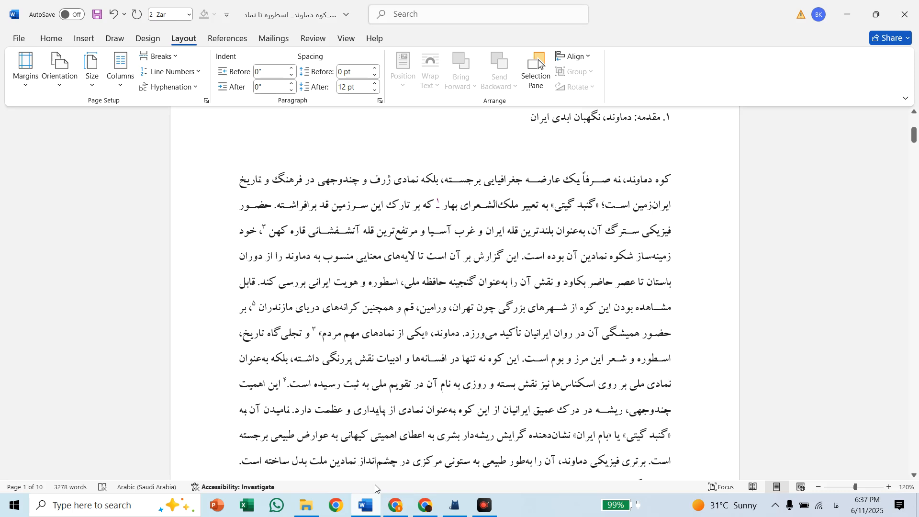
Paste the copied Mount Damavand picture above the section 1 heading and set its text wrapping to Square
{"action": "scroll", "coordinate": [375, 182], "scroll_direction": "up", "scroll_amount": 2}
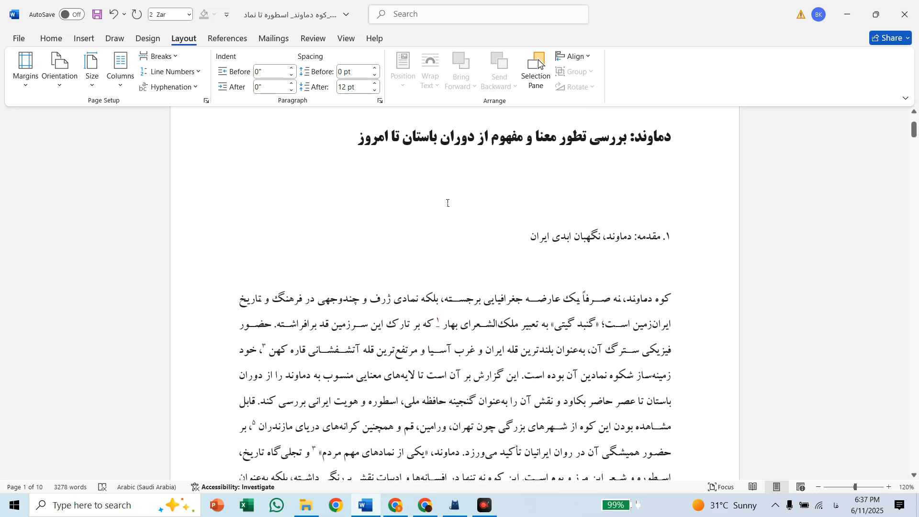
{"action": "scroll", "coordinate": [447, 203], "scroll_direction": "up", "scroll_amount": 2}
{"action": "left_click", "coordinate": [498, 291]}
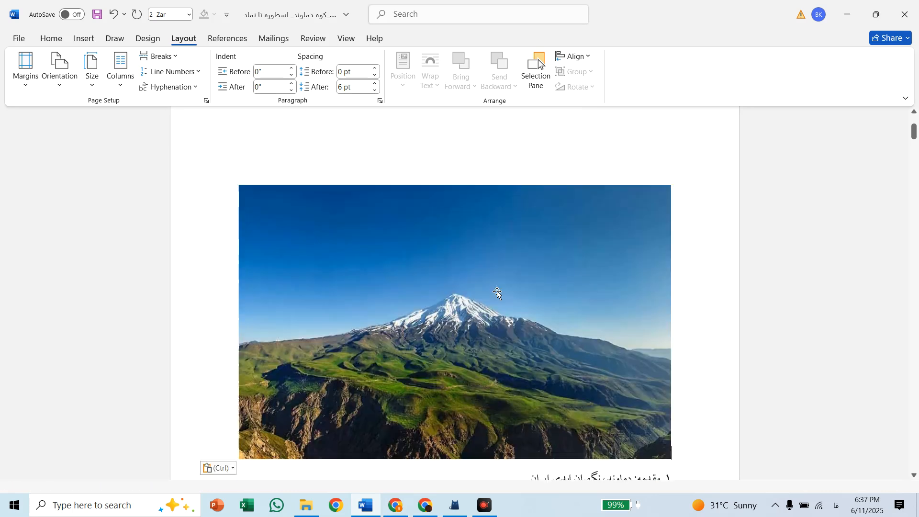
{"action": "left_click", "coordinate": [471, 294]}
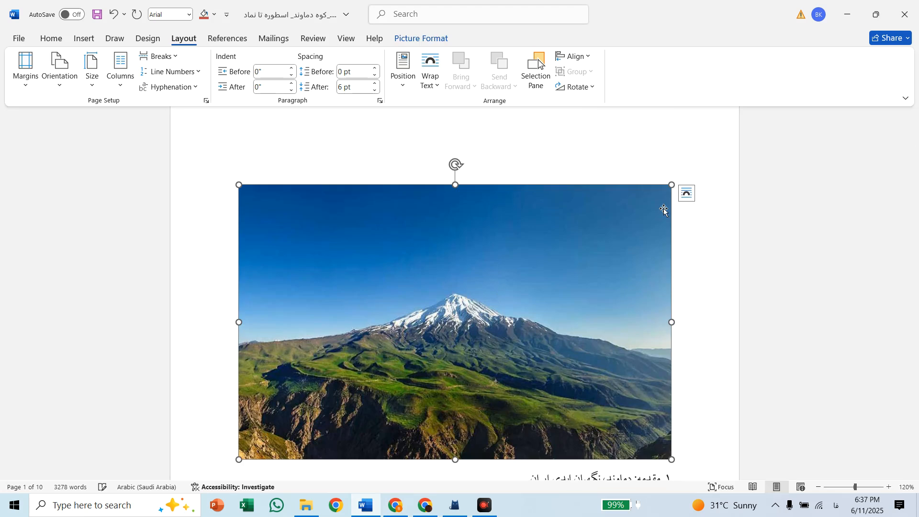
{"action": "left_click", "coordinate": [686, 196]}
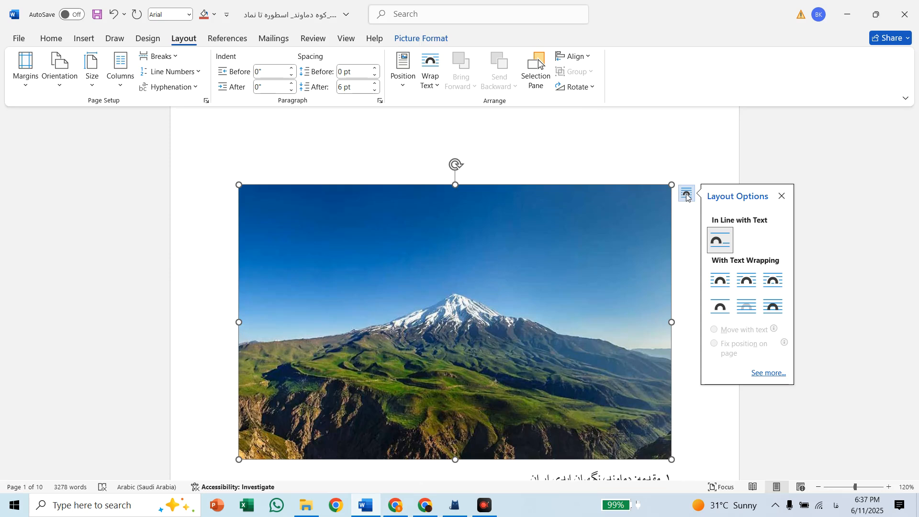
{"action": "left_click", "coordinate": [724, 287]}
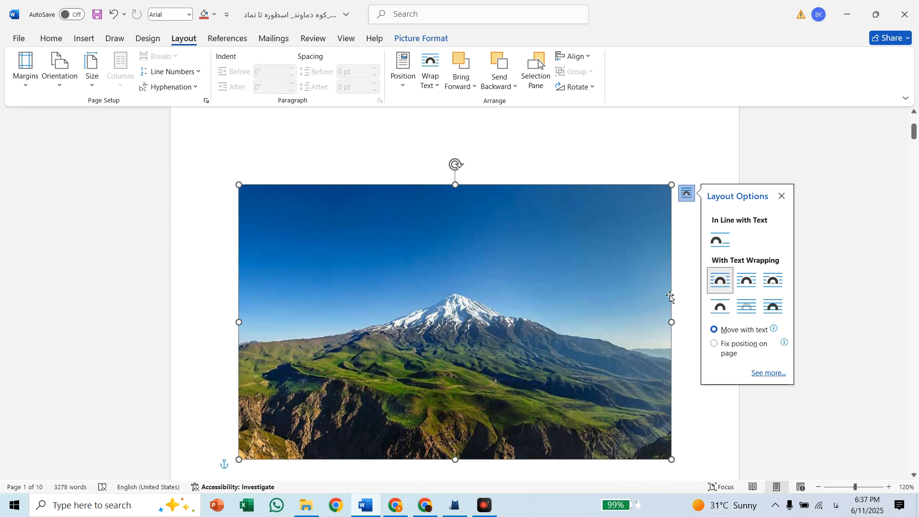
Resize the Damavand picture to about 1.74" high by 2.38" wide and place it beside the section 1 heading, below the report title
{"action": "left_click_drag", "start_coordinate": [672, 322], "coordinate": [384, 322]}
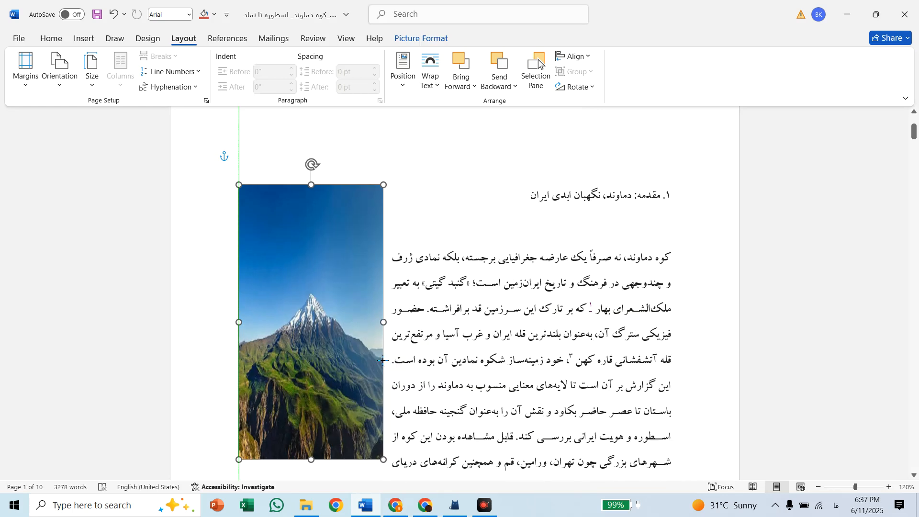
{"action": "left_click_drag", "start_coordinate": [311, 461], "coordinate": [312, 305]}
{"action": "left_click_drag", "start_coordinate": [307, 268], "coordinate": [303, 199]}
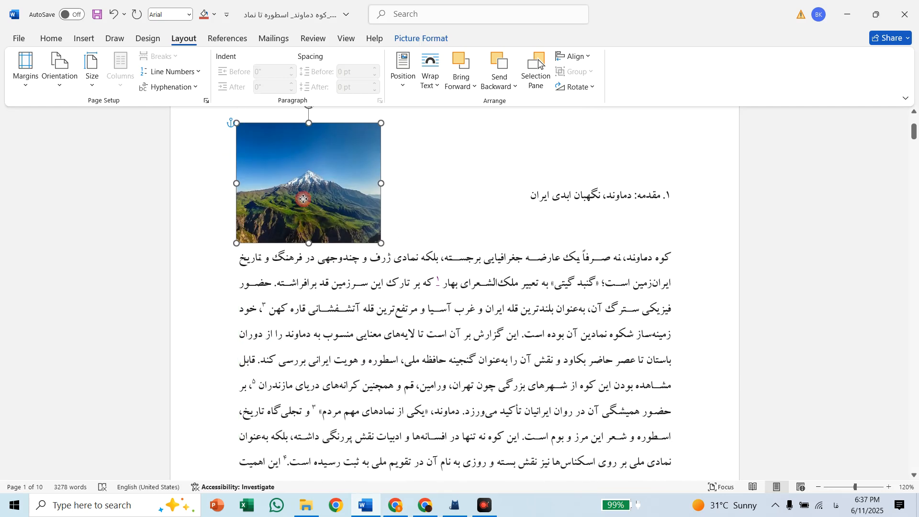
{"action": "scroll", "coordinate": [335, 215], "scroll_direction": "up", "scroll_amount": 1}
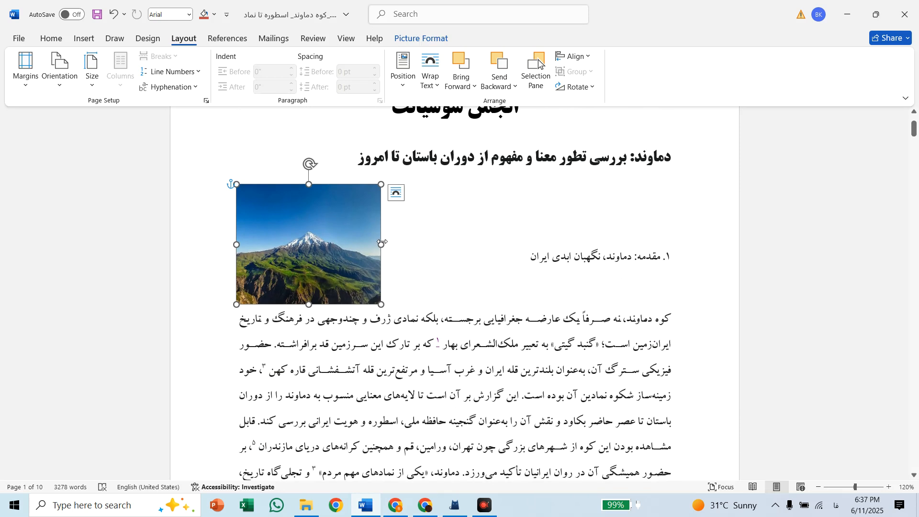
{"action": "left_click_drag", "start_coordinate": [394, 243], "coordinate": [413, 244]}
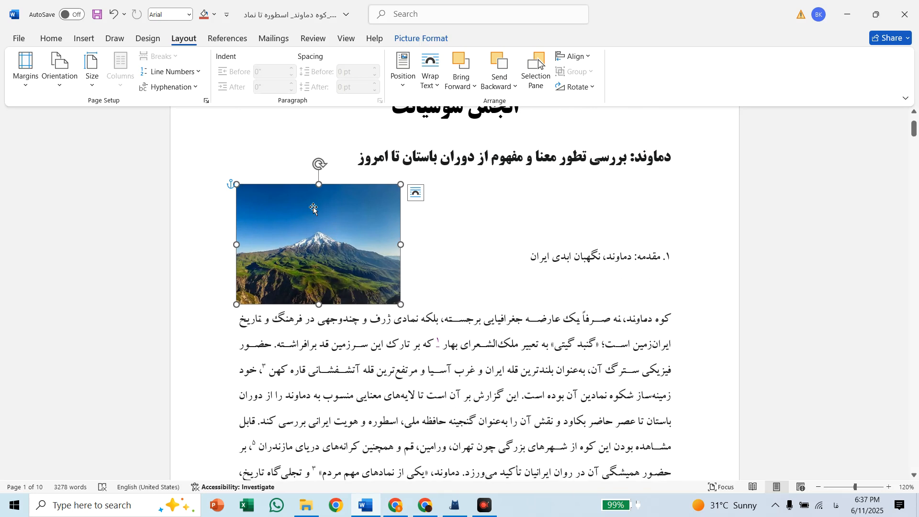
Apply the rounded, bevelled rectangle picture style to the Damavand picture
{"action": "left_click", "coordinate": [424, 36]}
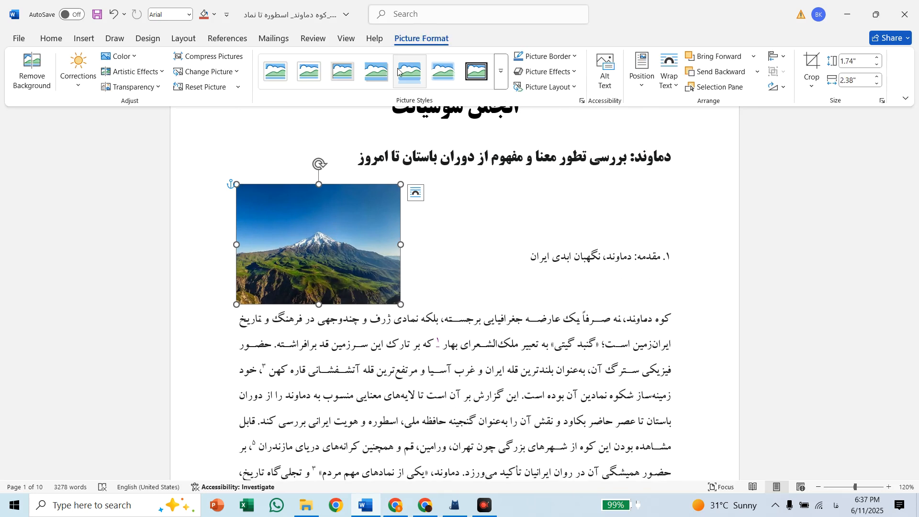
{"action": "left_click", "coordinate": [500, 89]}
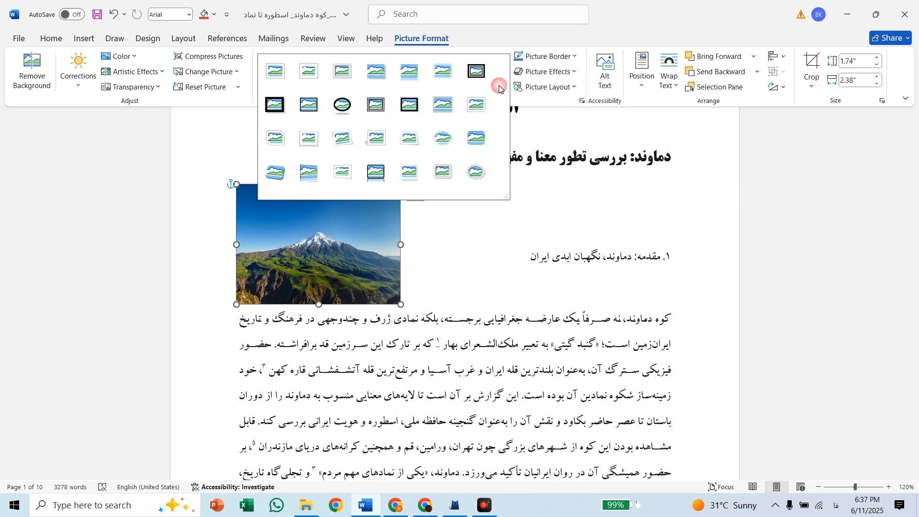
{"action": "left_click", "coordinate": [479, 139]}
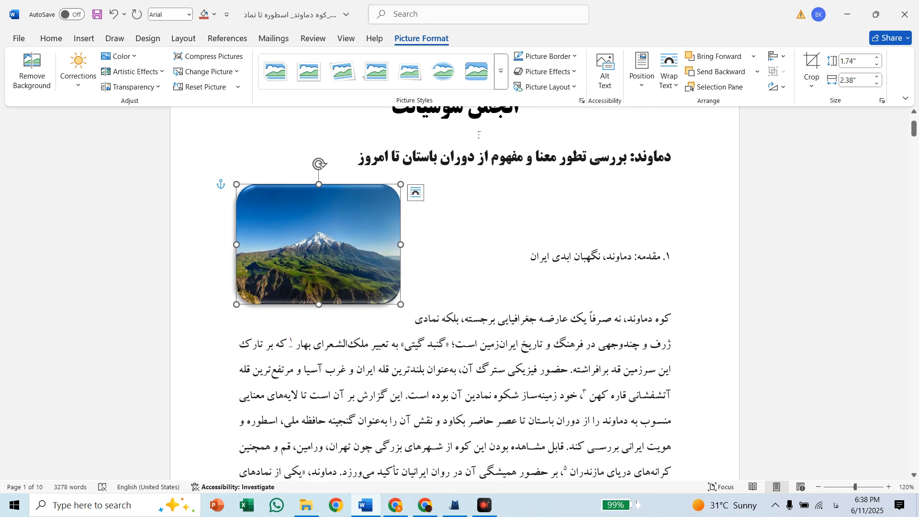
Make the section 1 heading beside the picture bold and set its font size to 20
{"action": "left_click", "coordinate": [514, 252]}
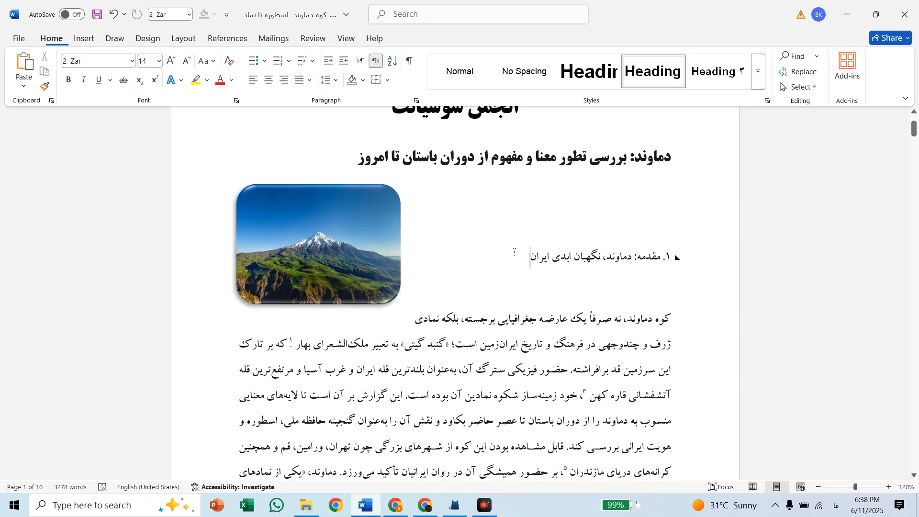
{"action": "triple_click", "coordinate": [514, 255]}
{"action": "key", "text": "ctrl+b"}
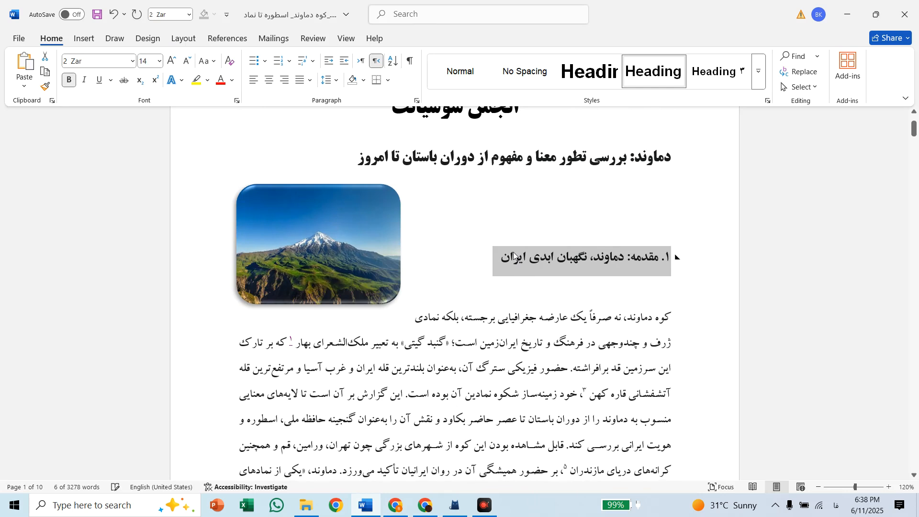
{"action": "left_click", "coordinate": [158, 63]}
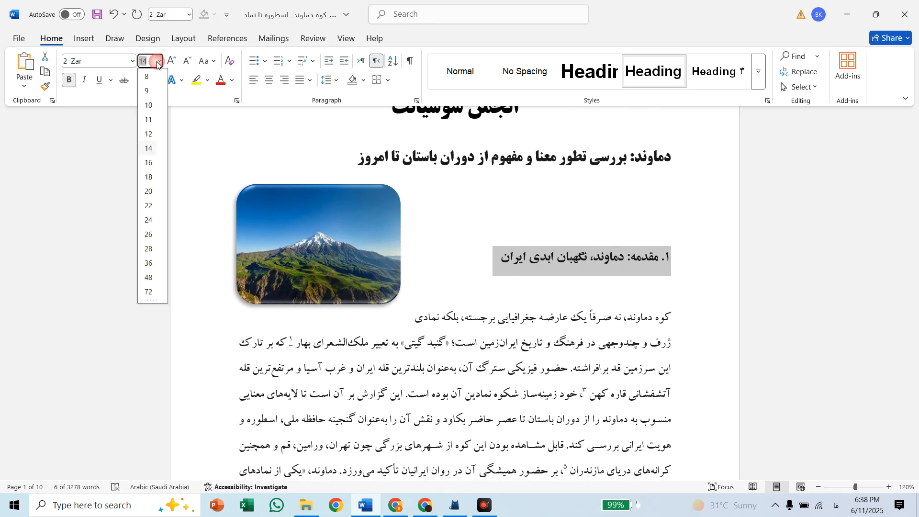
{"action": "left_click", "coordinate": [150, 191]}
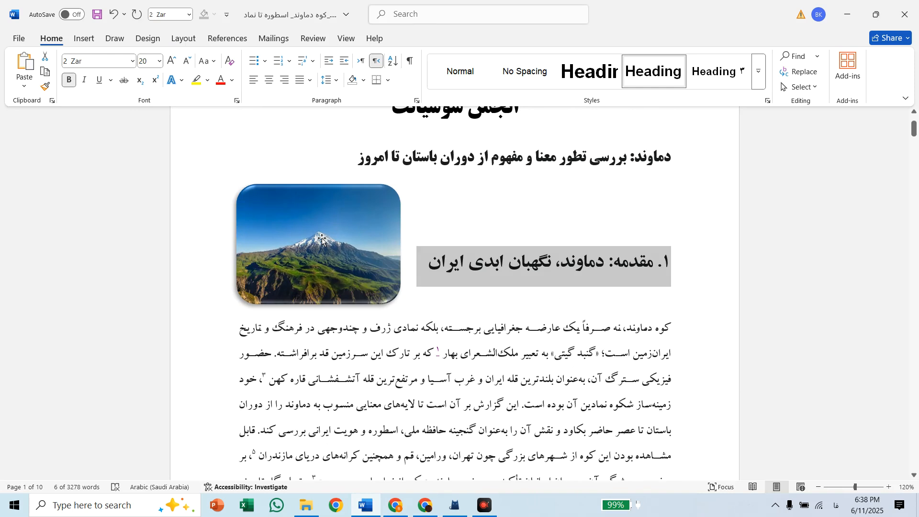
{"action": "left_click", "coordinate": [336, 240]}
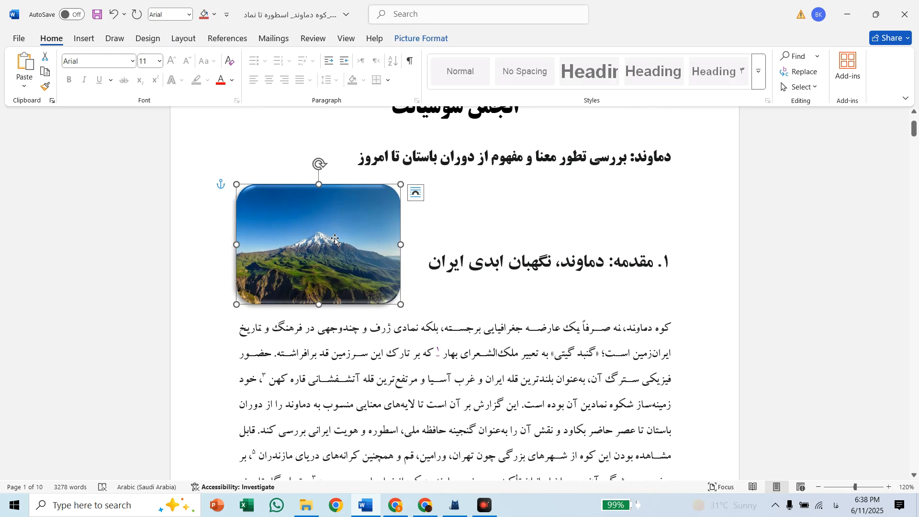
{"action": "scroll", "coordinate": [335, 240], "scroll_direction": "down", "scroll_amount": 15}
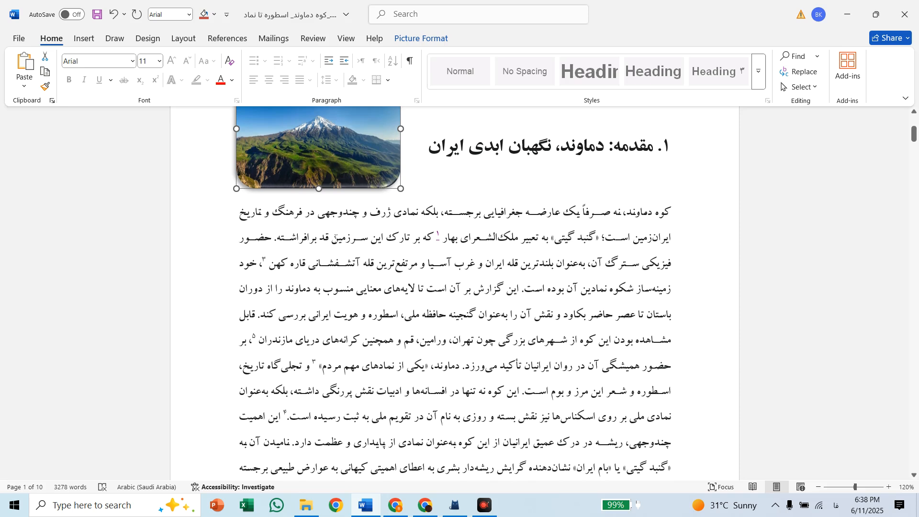
{"action": "scroll", "coordinate": [335, 237], "scroll_direction": "down", "scroll_amount": 15}
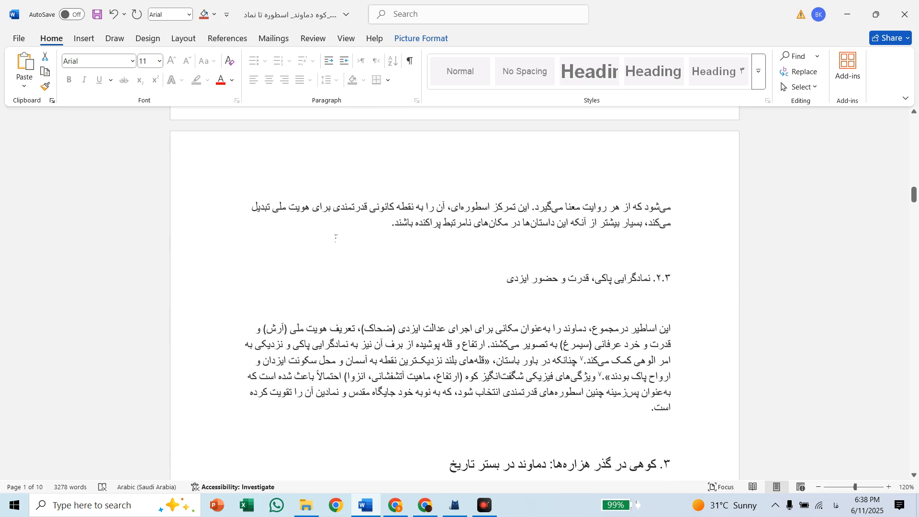
{"action": "scroll", "coordinate": [318, 192], "scroll_direction": "up", "scroll_amount": 8}
{"action": "scroll", "coordinate": [319, 192], "scroll_direction": "up", "scroll_amount": 20}
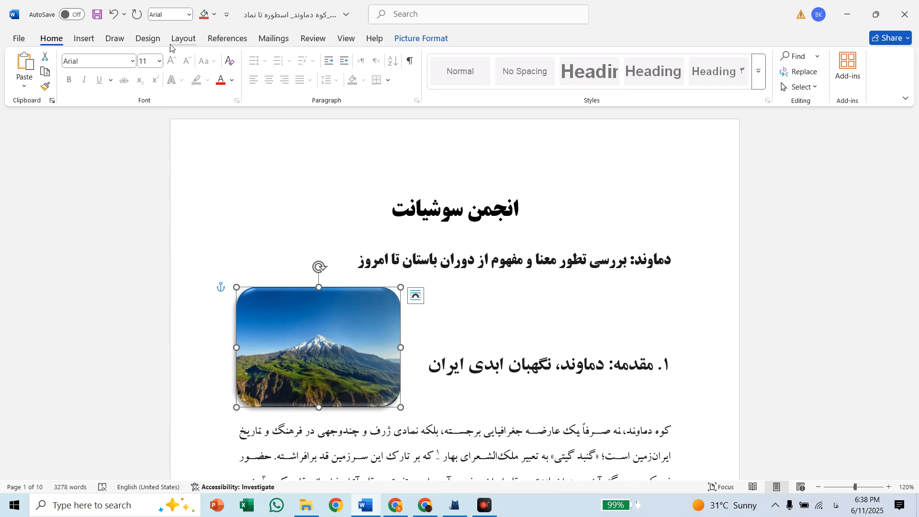
Add a Blank footer, insert the Plain Number 1 page number at the bottom of the page, and leave footer editing
{"action": "left_click", "coordinate": [309, 154]}
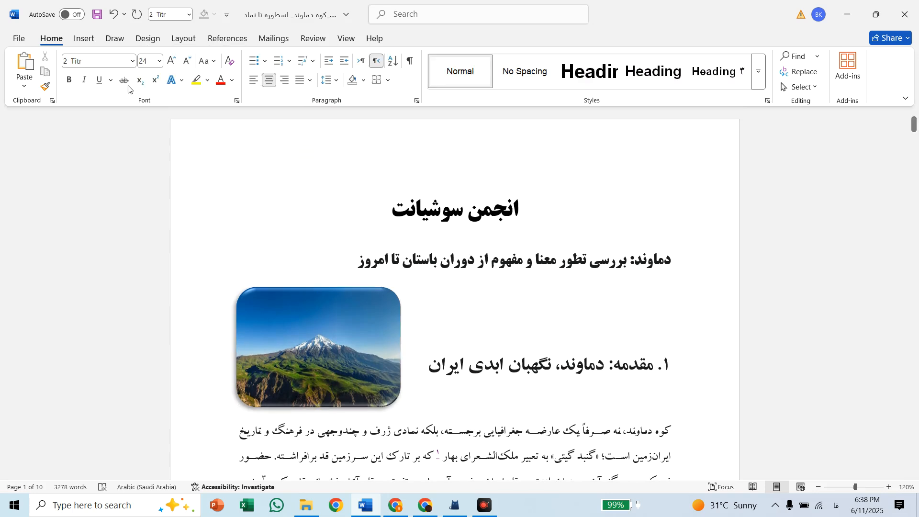
{"action": "left_click", "coordinate": [86, 41]}
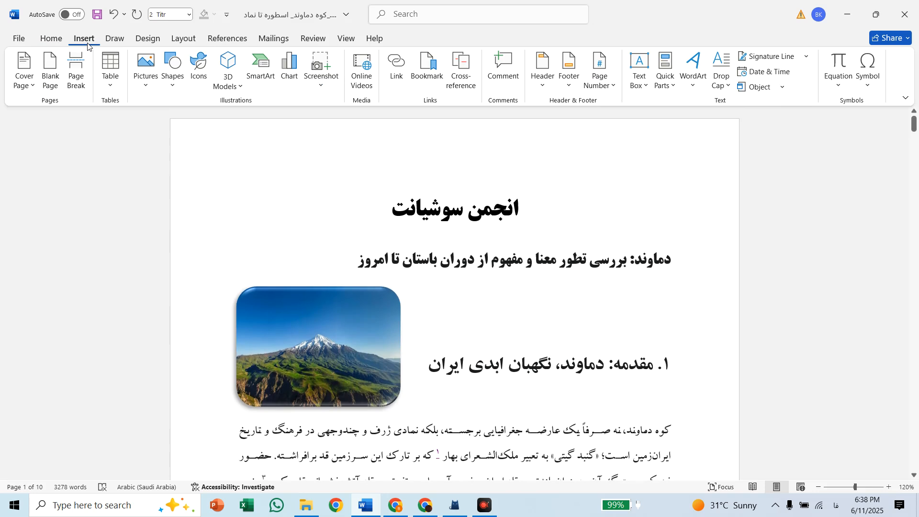
{"action": "left_click", "coordinate": [572, 85]}
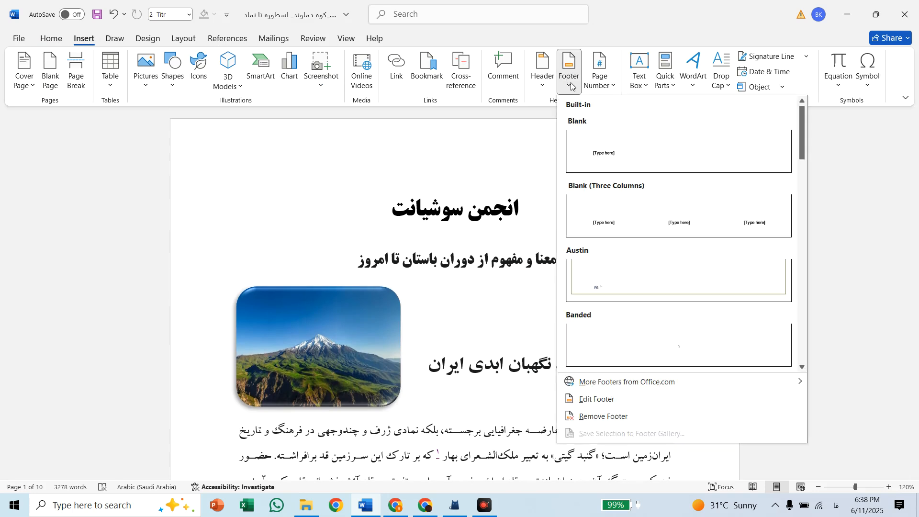
{"action": "left_click", "coordinate": [652, 159]}
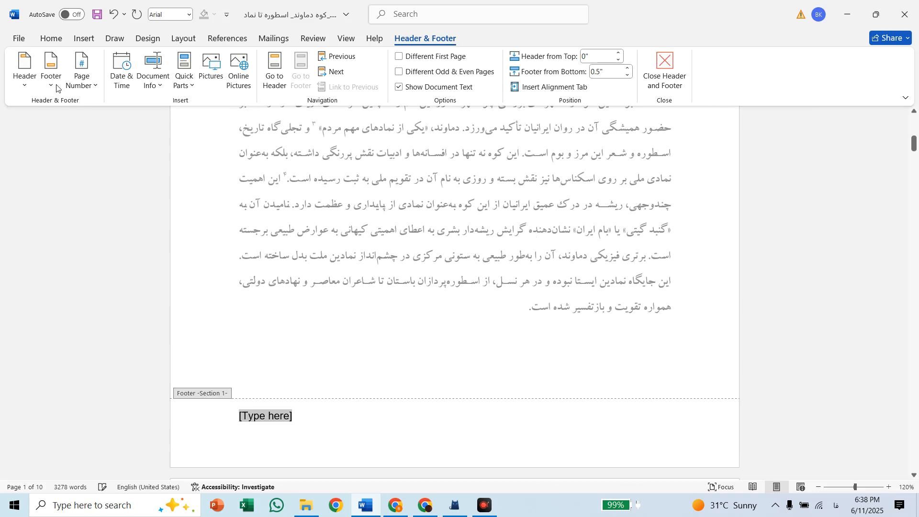
{"action": "left_click", "coordinate": [96, 84]}
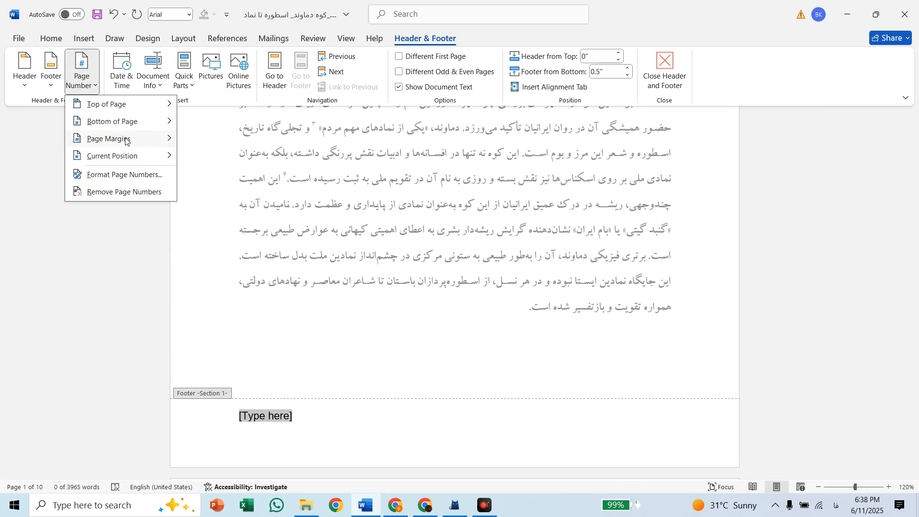
{"action": "mouse_move", "coordinate": [129, 123]}
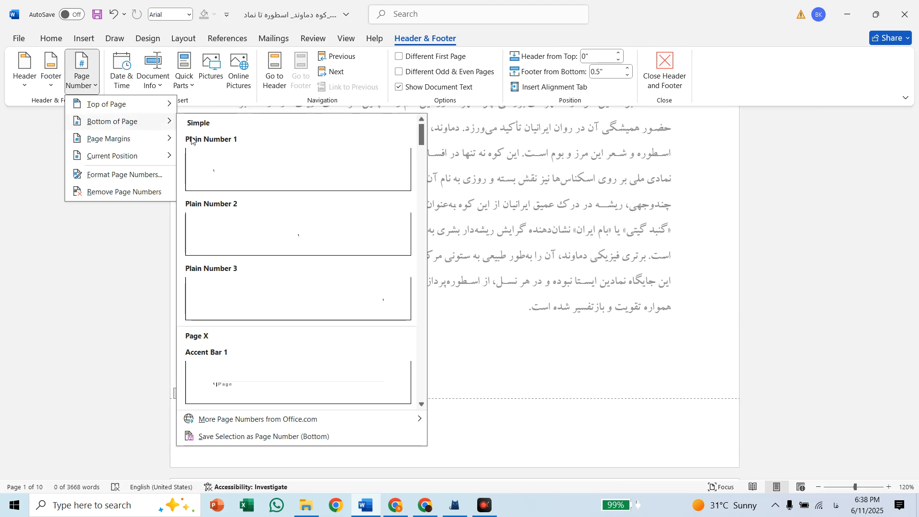
{"action": "left_click", "coordinate": [224, 167]}
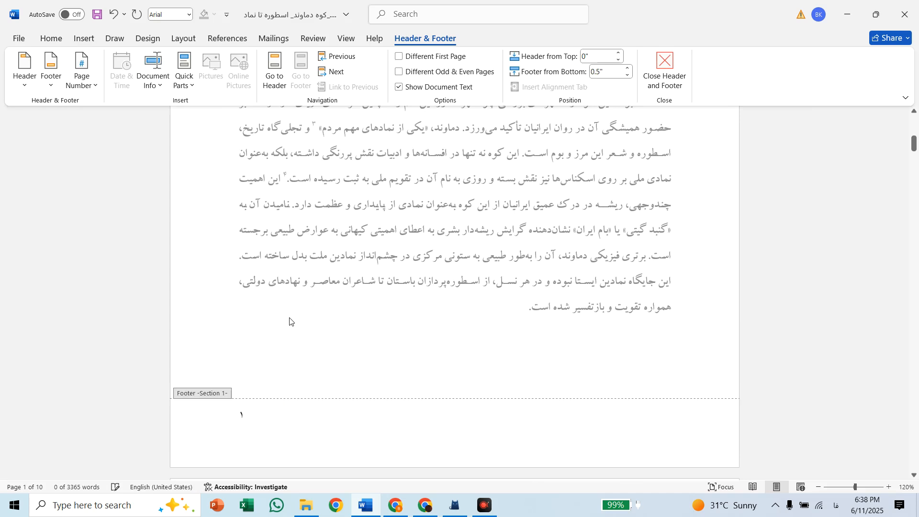
{"action": "left_click", "coordinate": [665, 72]}
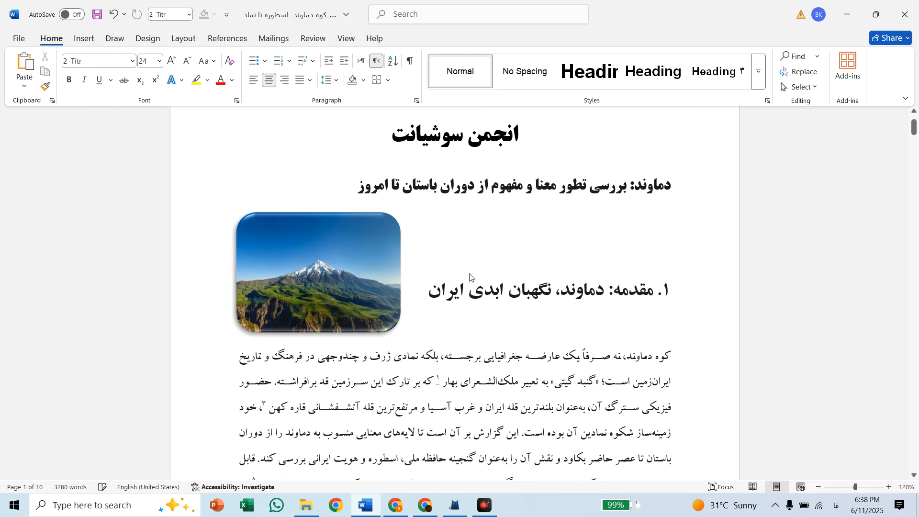
Check the page numbers at the bottom of the following pages of the report
{"action": "scroll", "coordinate": [476, 293], "scroll_direction": "down", "scroll_amount": 10}
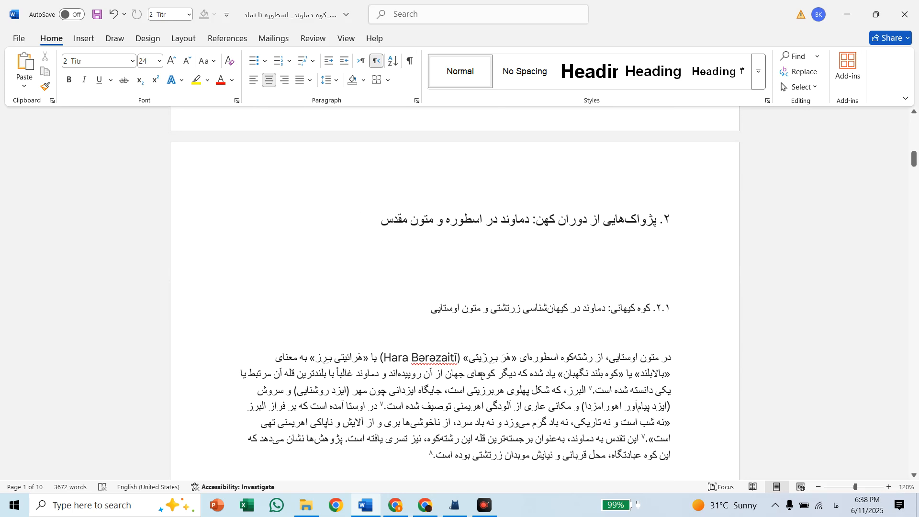
{"action": "scroll", "coordinate": [478, 335], "scroll_direction": "down", "scroll_amount": 10}
{"action": "scroll", "coordinate": [481, 377], "scroll_direction": "down", "scroll_amount": 1}
{"action": "scroll", "coordinate": [481, 377], "scroll_direction": "down", "scroll_amount": 10}
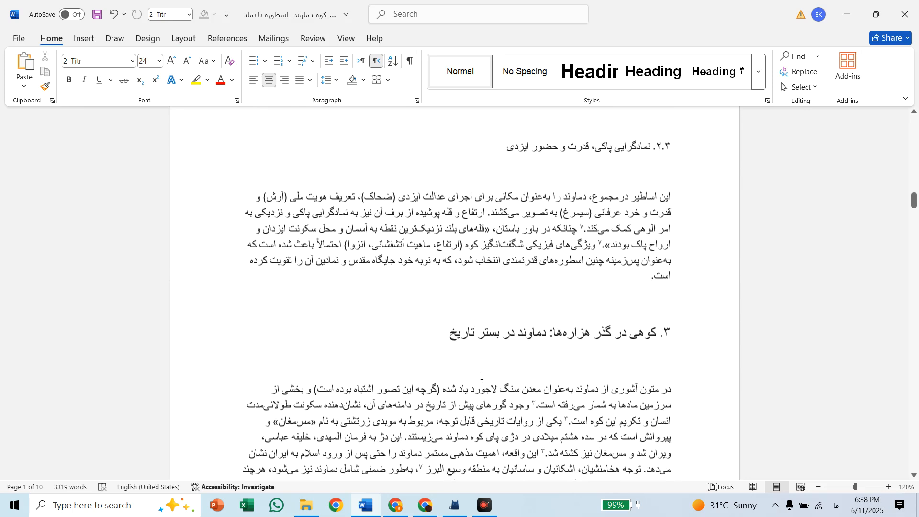
{"action": "scroll", "coordinate": [482, 377], "scroll_direction": "up", "scroll_amount": 4}
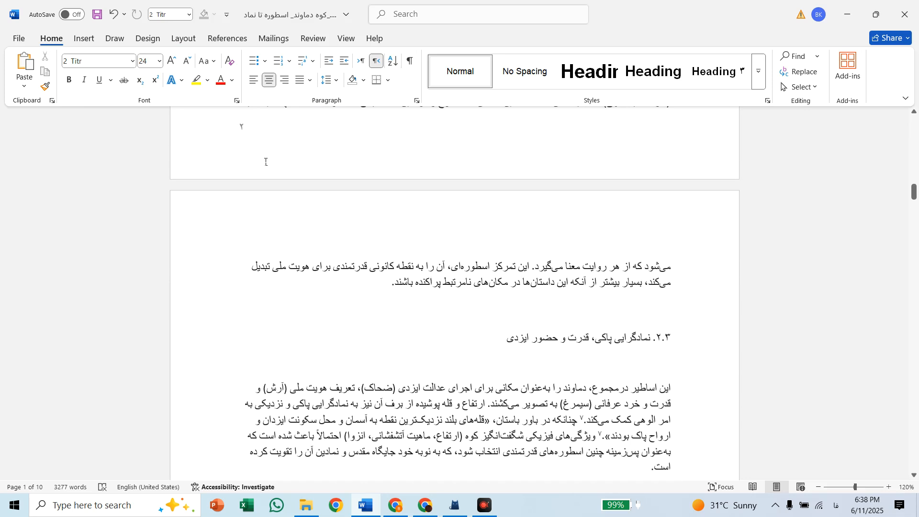
{"action": "scroll", "coordinate": [359, 225], "scroll_direction": "up", "scroll_amount": 6}
{"action": "left_click", "coordinate": [359, 228]}
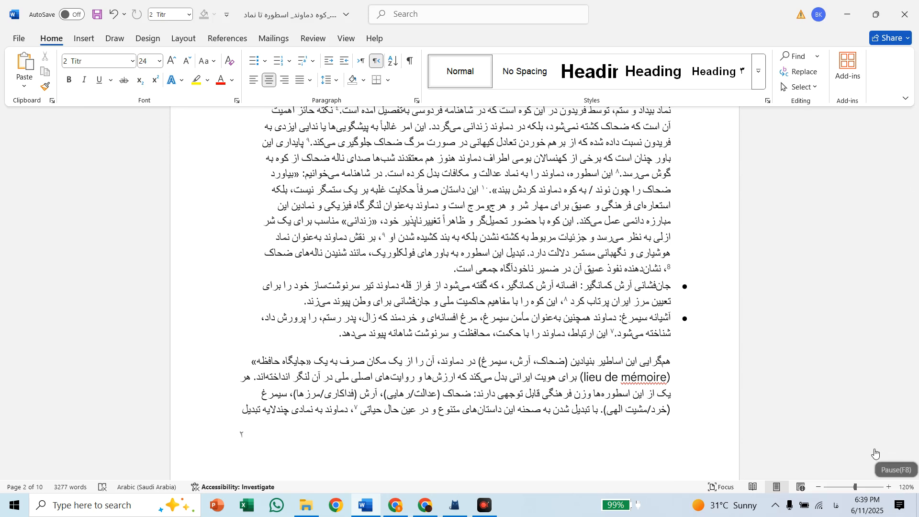
{"action": "scroll", "coordinate": [616, 379], "scroll_direction": "down", "scroll_amount": 7}
{"action": "scroll", "coordinate": [616, 378], "scroll_direction": "down", "scroll_amount": 15}
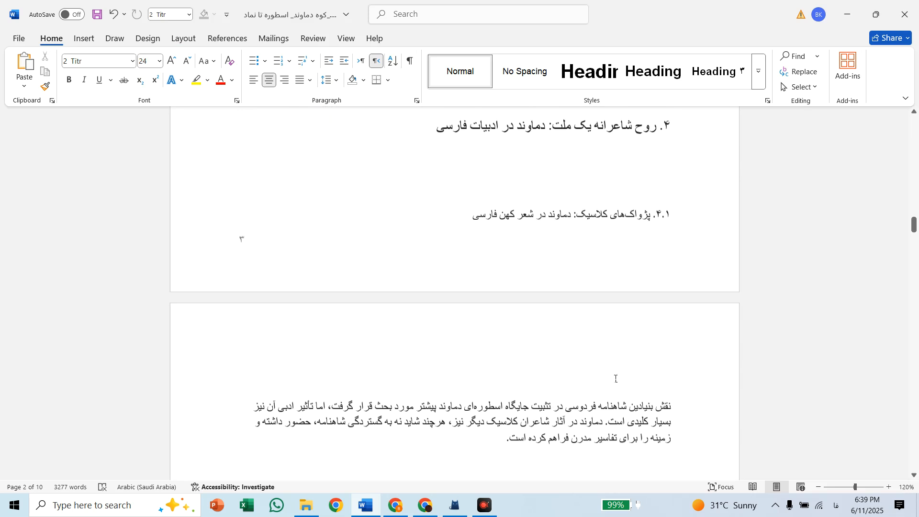
{"action": "scroll", "coordinate": [617, 378], "scroll_direction": "up", "scroll_amount": 10}
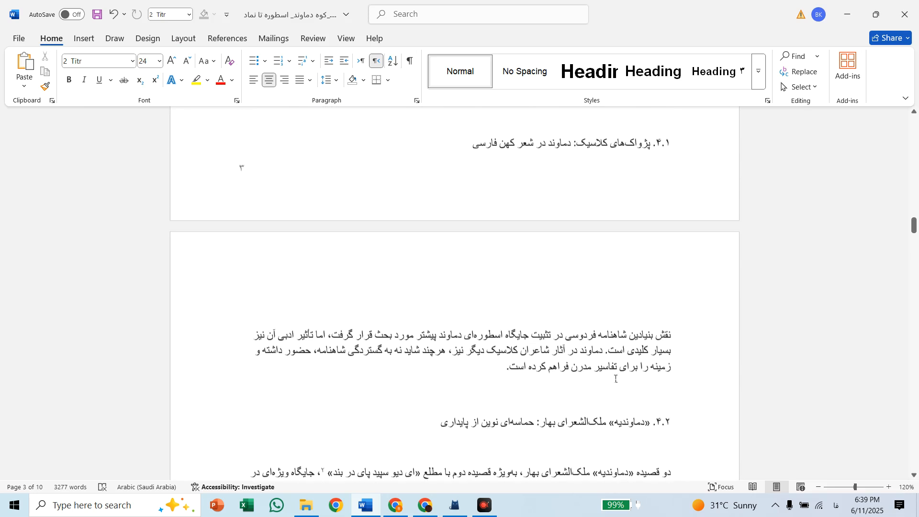
{"action": "scroll", "coordinate": [616, 379], "scroll_direction": "up", "scroll_amount": 1}
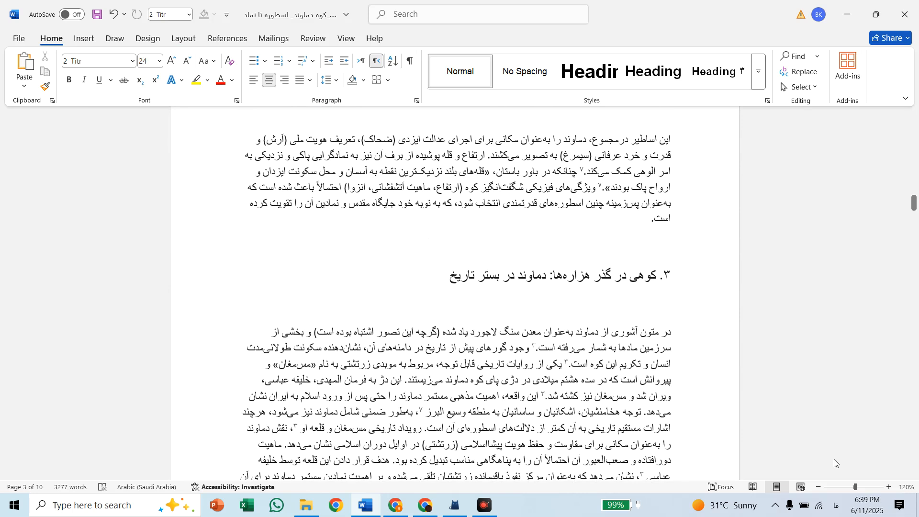